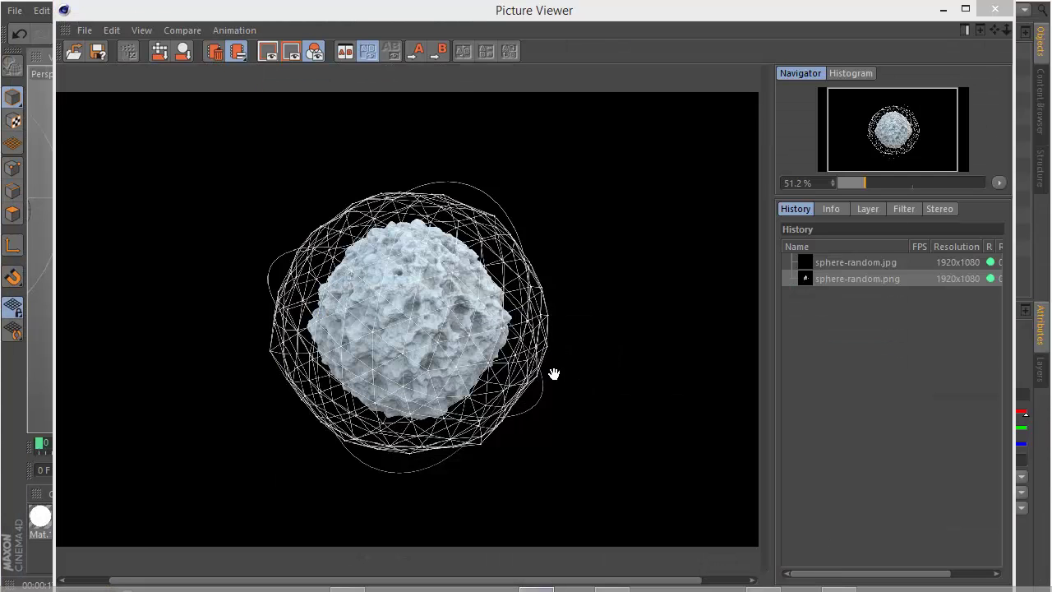
Inspect the rendered sphere image in the Picture Viewer and close the viewer.
mouse_move(406, 250)
mouse_down()
mouse_move(487, 235)
mouse_move(414, 261)
mouse_up()
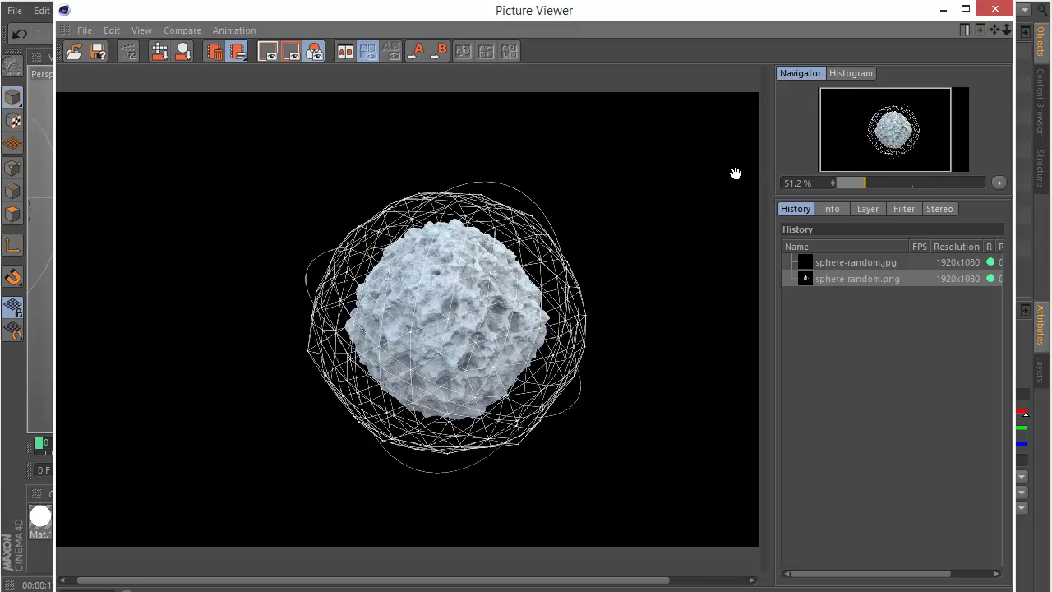
click(991, 10)
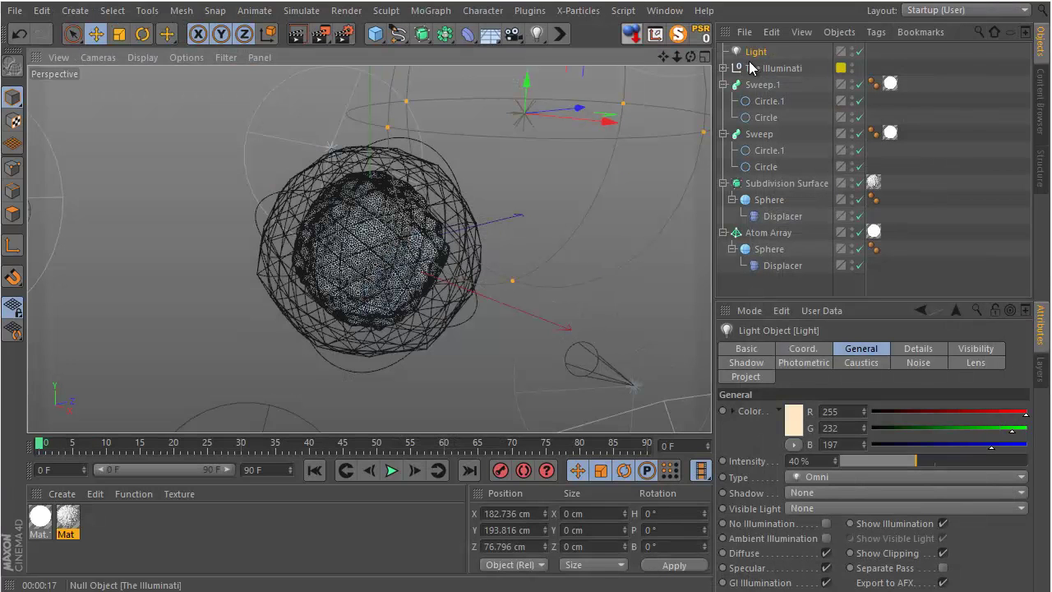
Switch to Photoshop and enlarge its window to fill the screen.
click(611, 590)
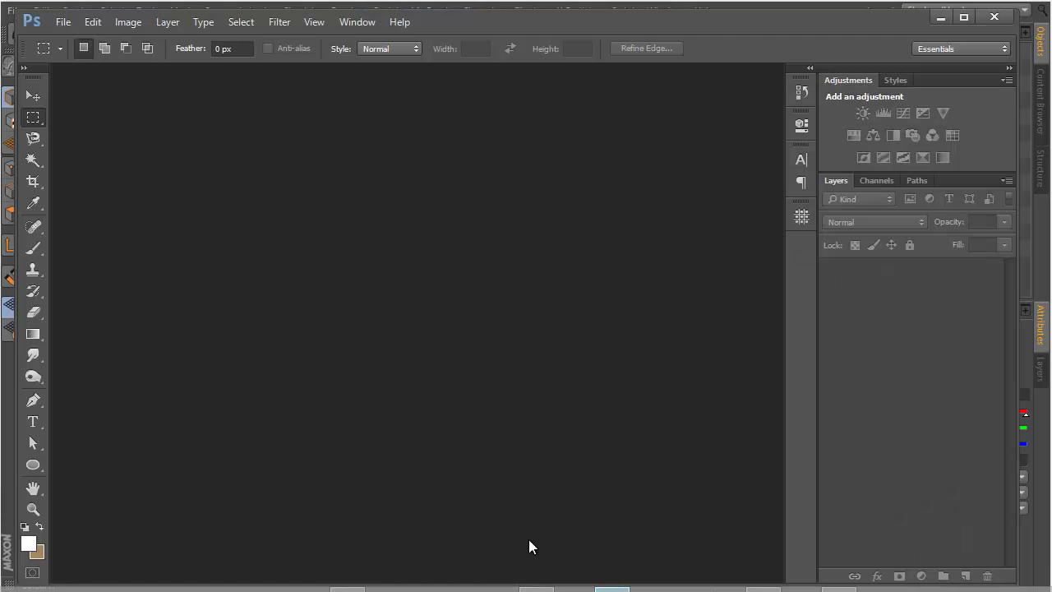
drag(506, 16, 490, 9)
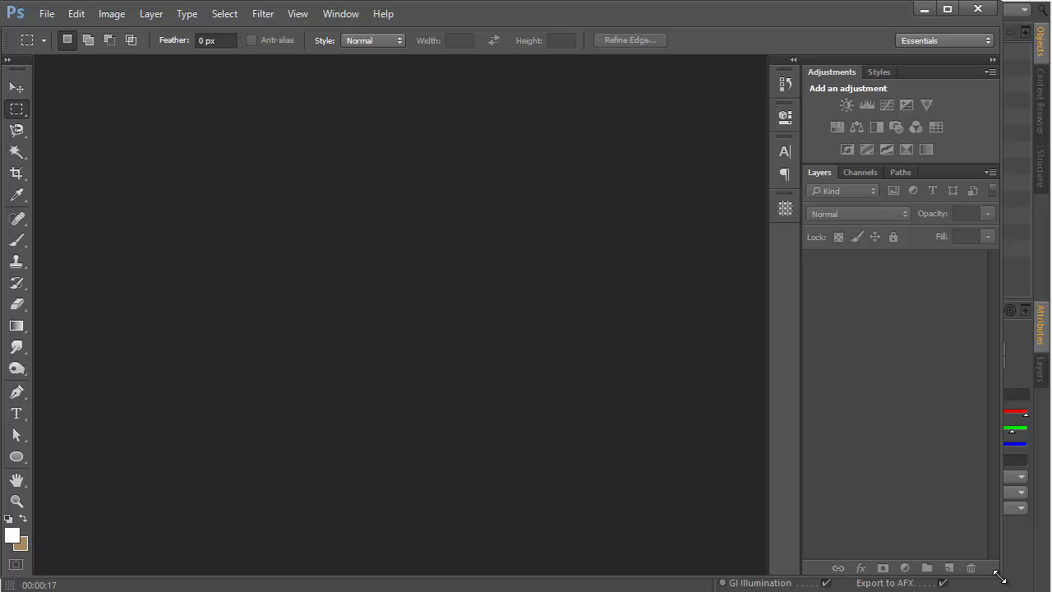
drag(999, 578, 1043, 587)
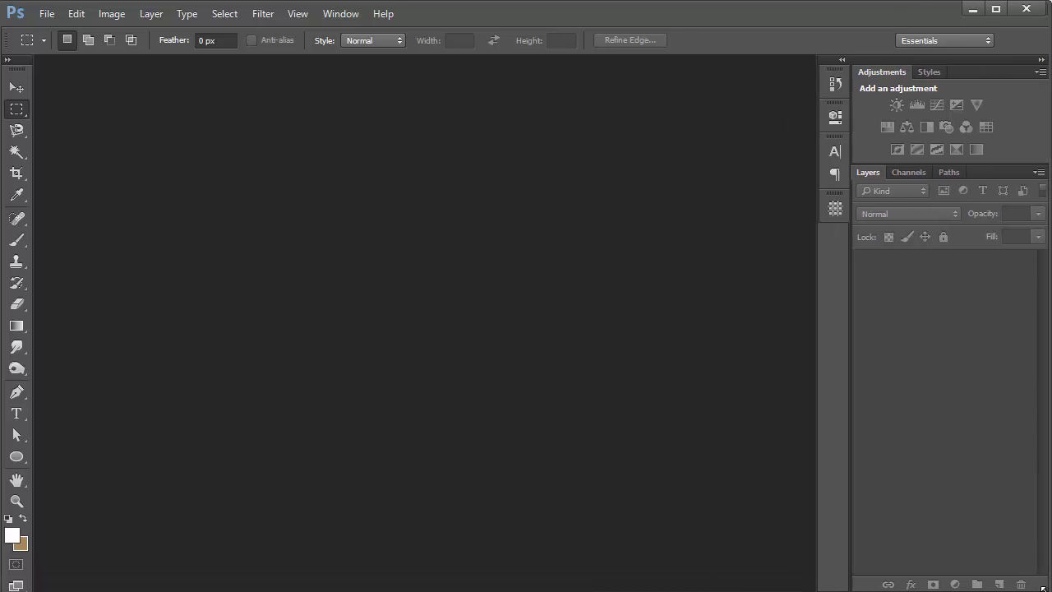
Open sphere-random.png from the Desktop folder.
click(50, 14)
click(69, 37)
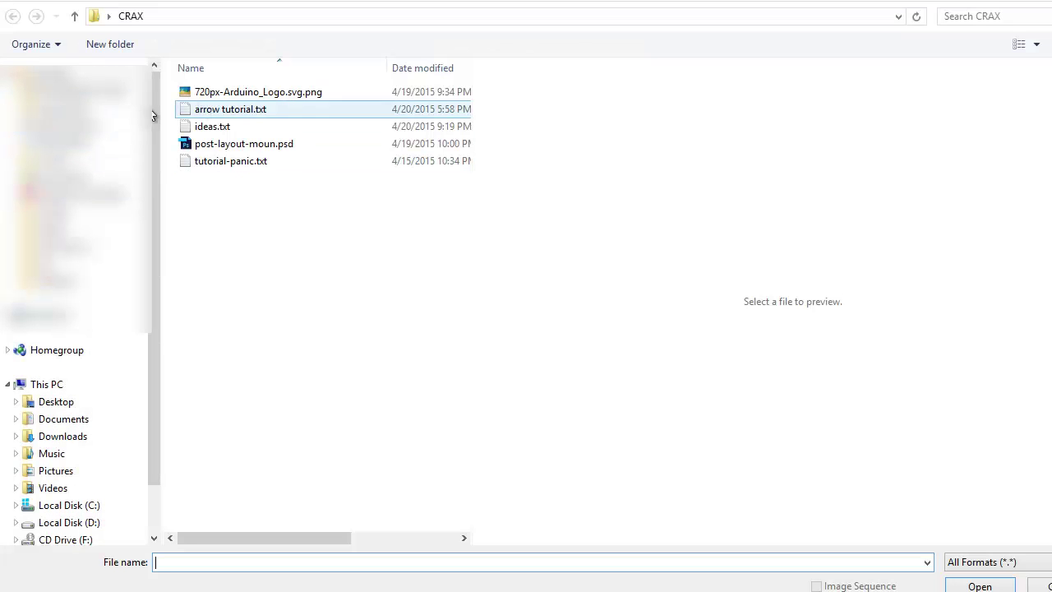
click(86, 404)
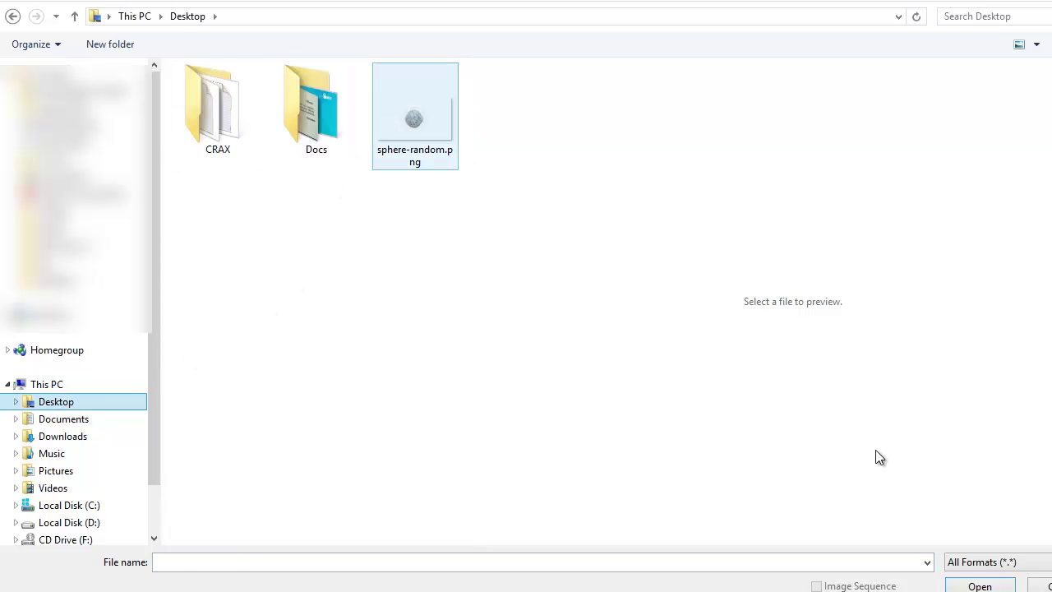
click(977, 588)
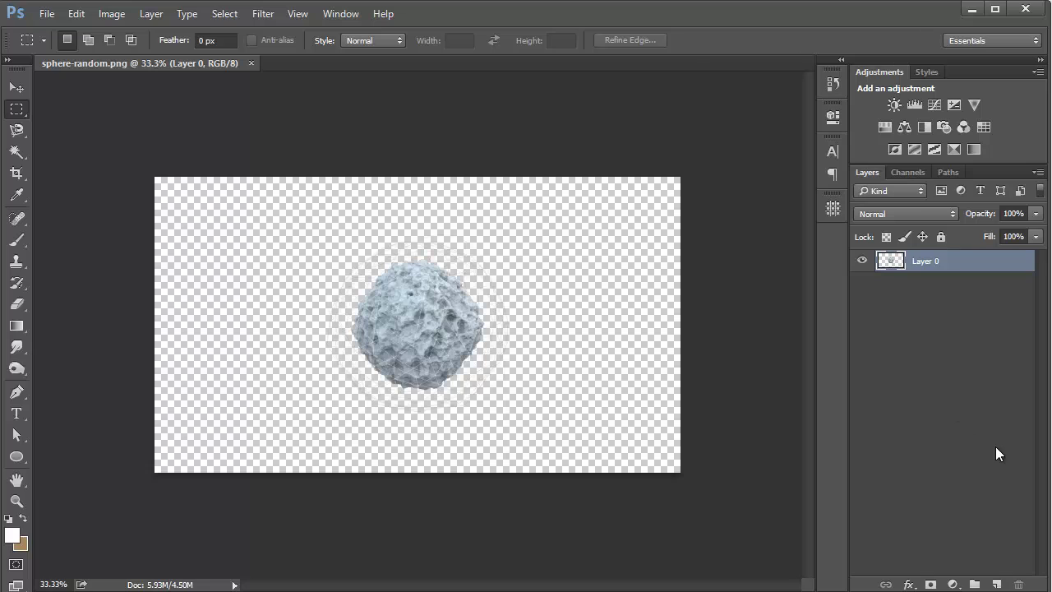
Add a new layer beneath the sphere layer and fill it with the dark blue foreground color #152f3b.
ctrl+click(993, 582)
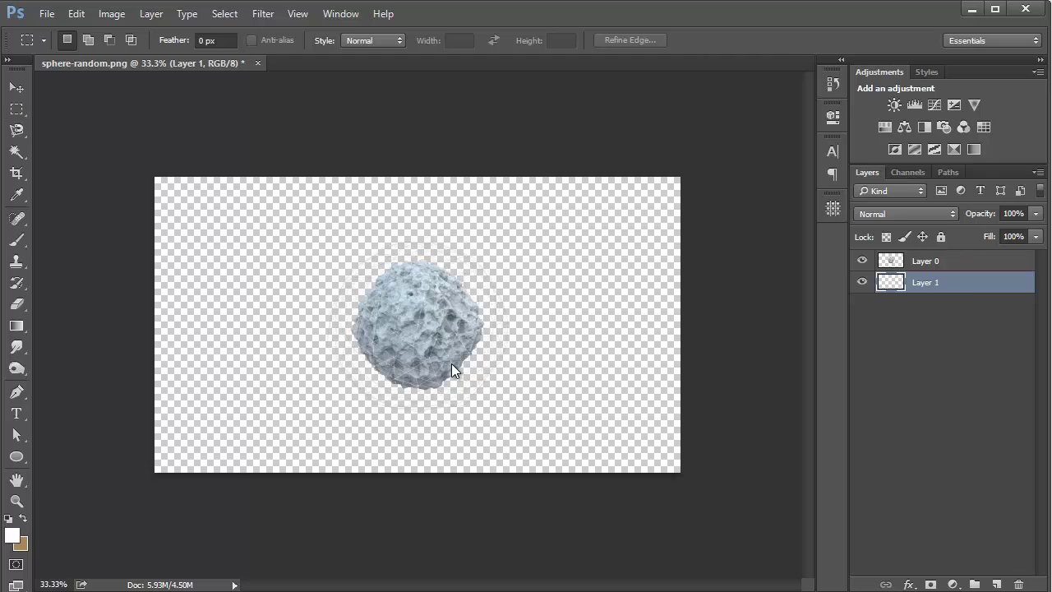
click(11, 535)
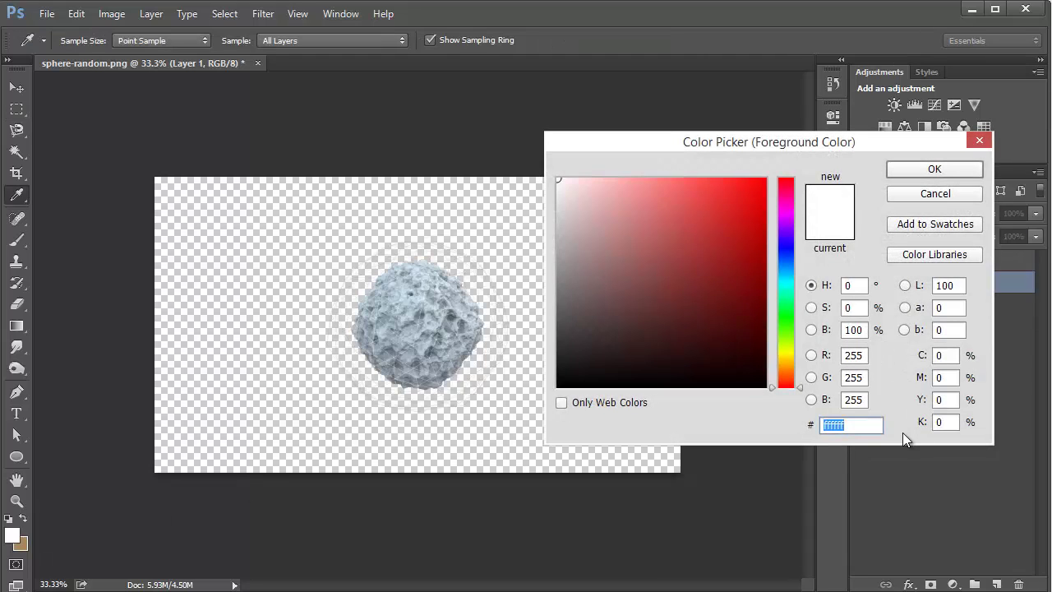
text(15)
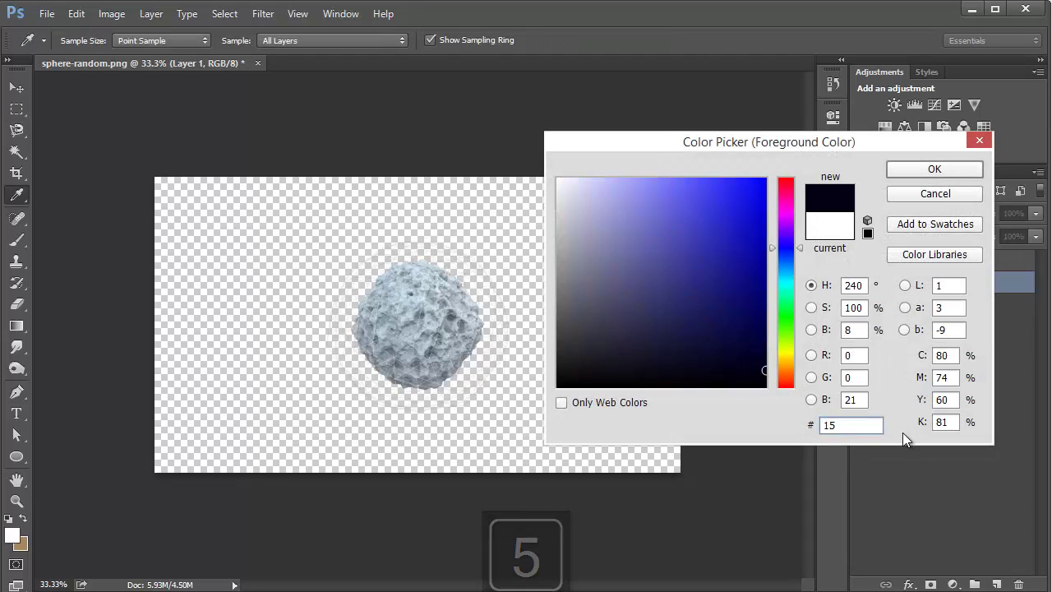
text(2f)
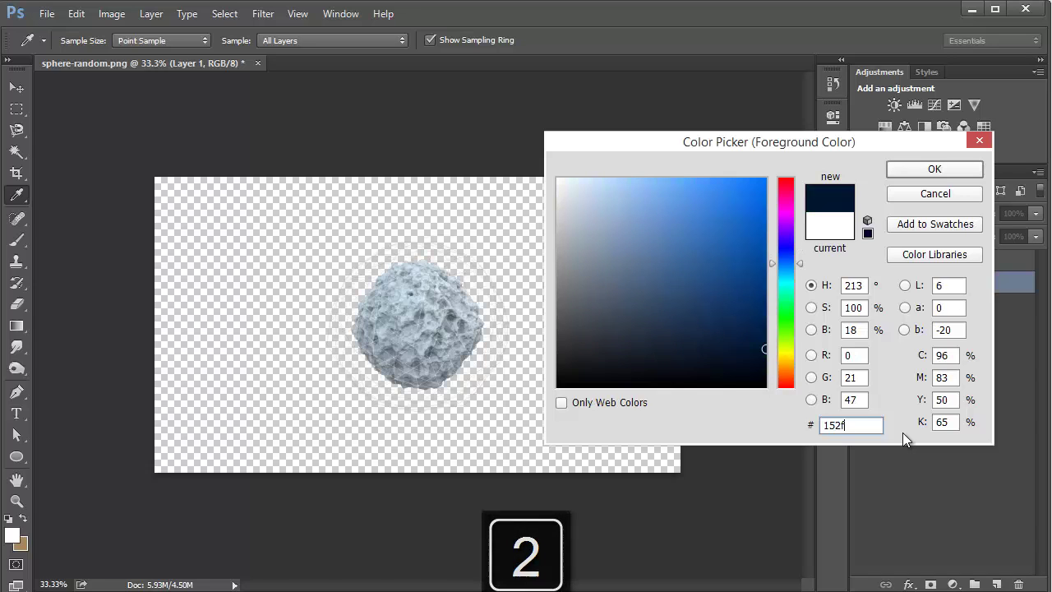
text(3b)
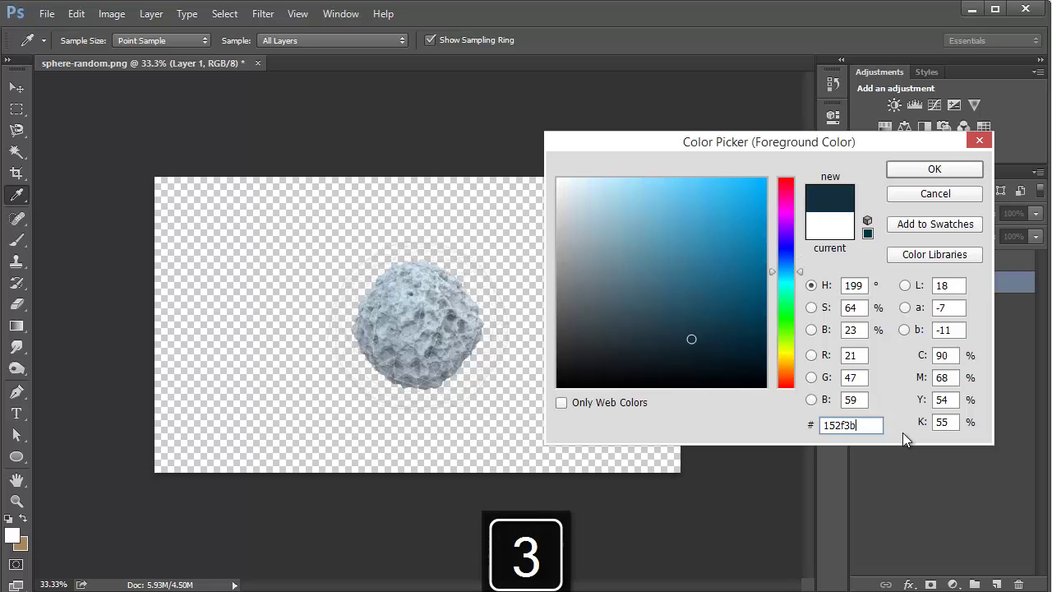
click(934, 169)
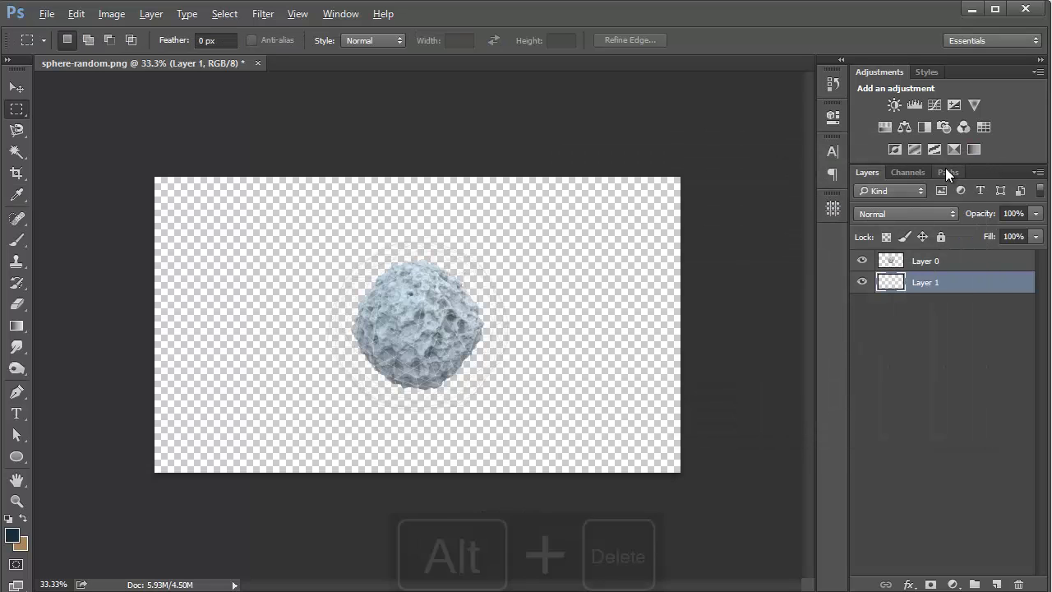
key(alt+Delete)
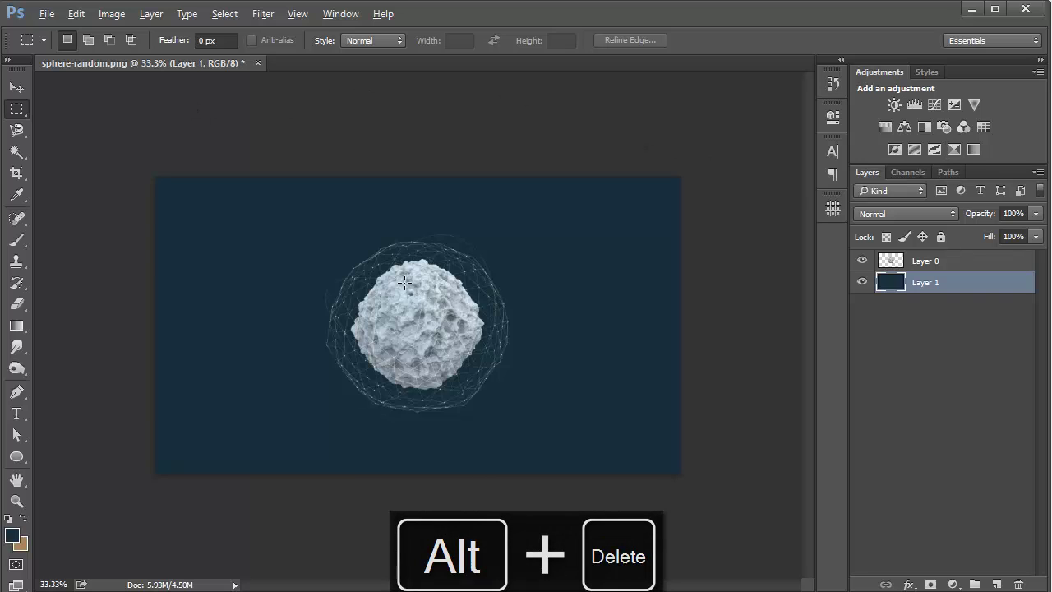
Add a Gradient fill layer above the dark blue background layer, based on the Black, White preset.
scroll(355, 235, up, 5)
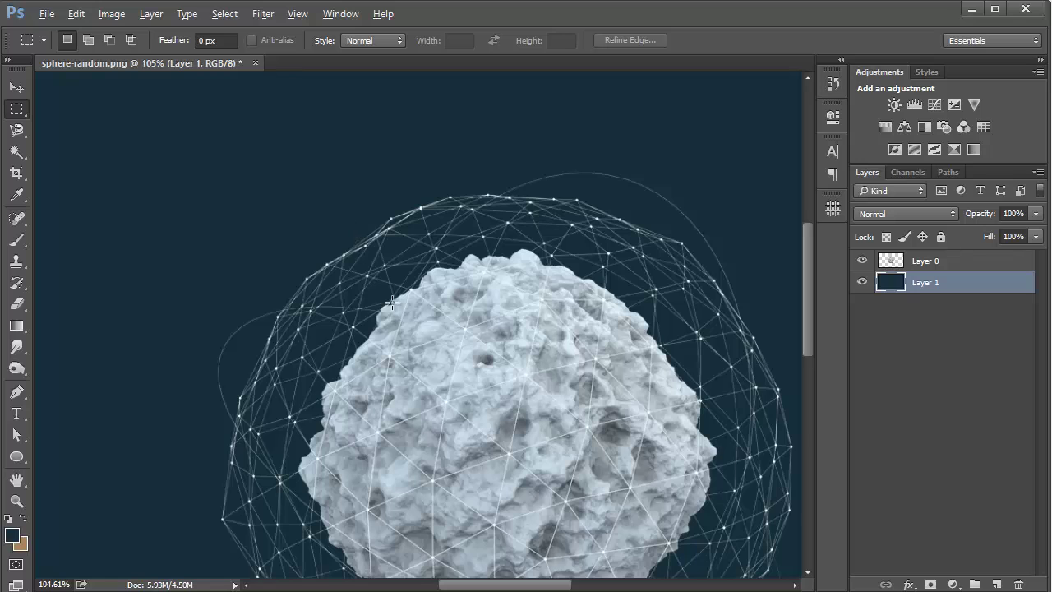
scroll(392, 303, up, 1)
scroll(393, 303, down, 4)
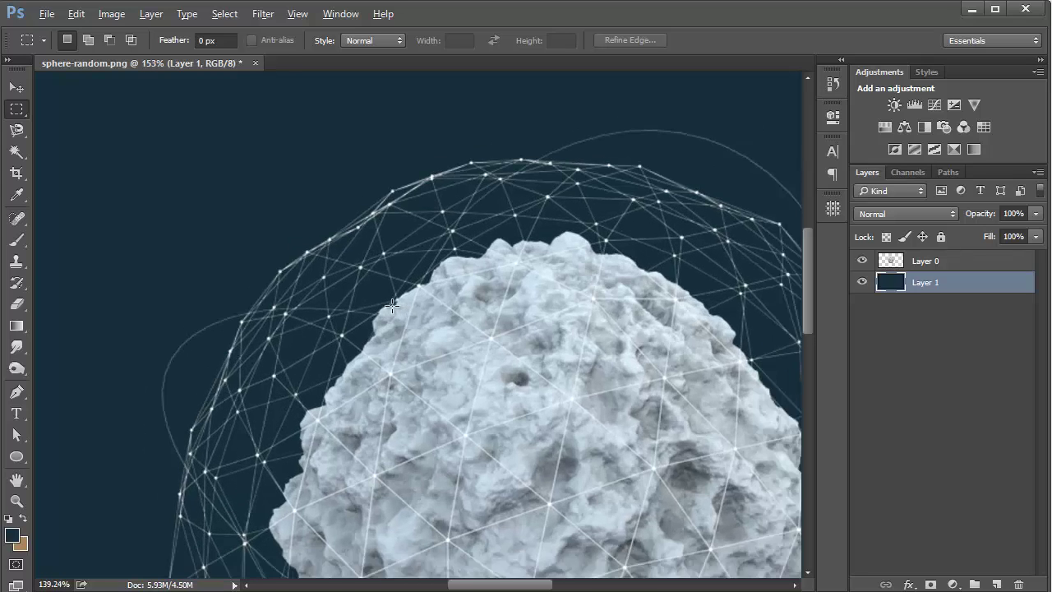
key(space)
drag(566, 413, 565, 338)
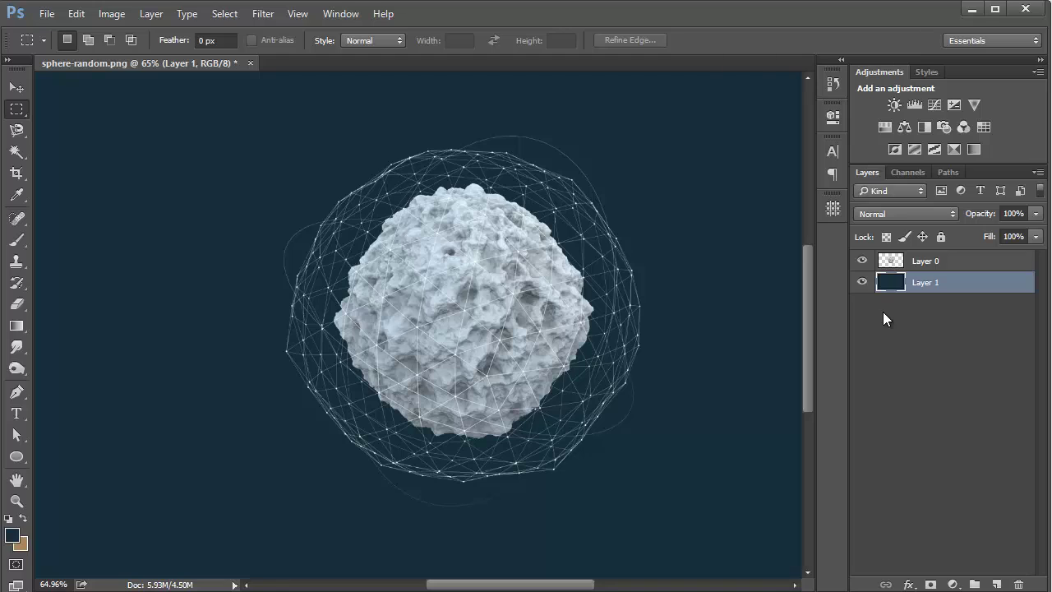
click(953, 584)
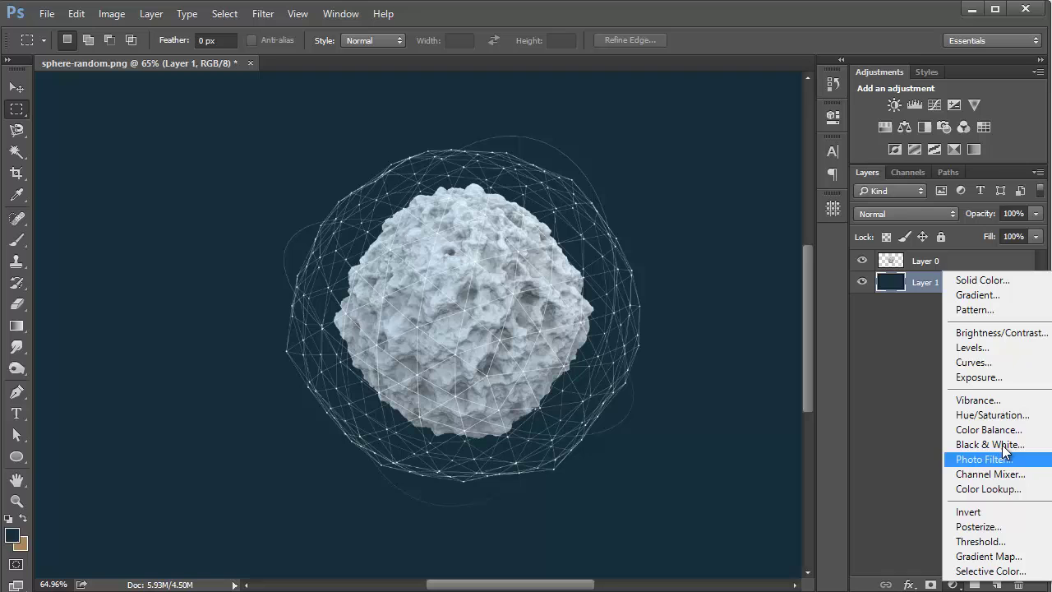
click(1004, 295)
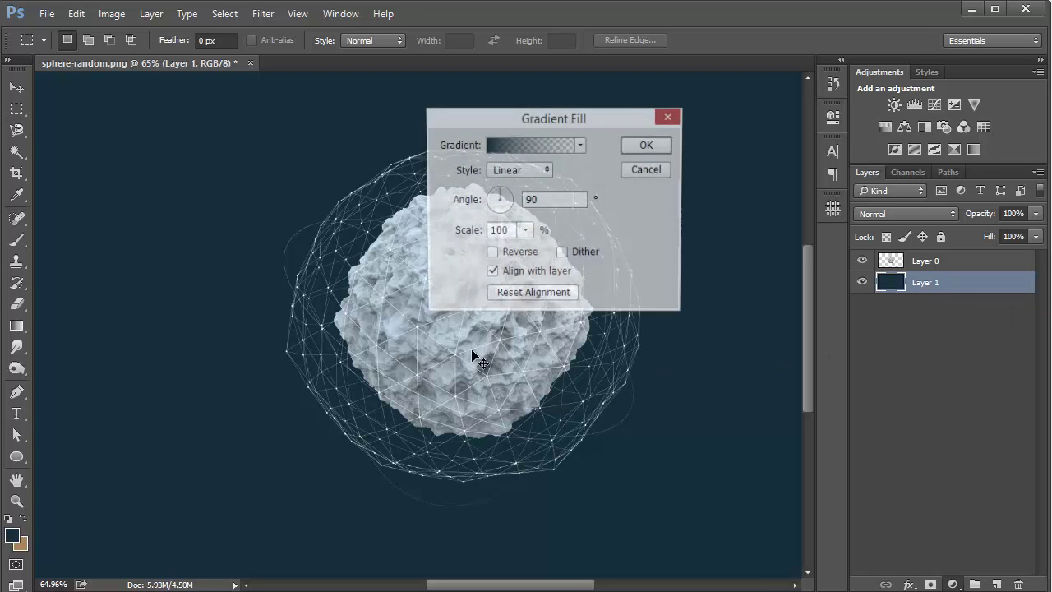
click(518, 146)
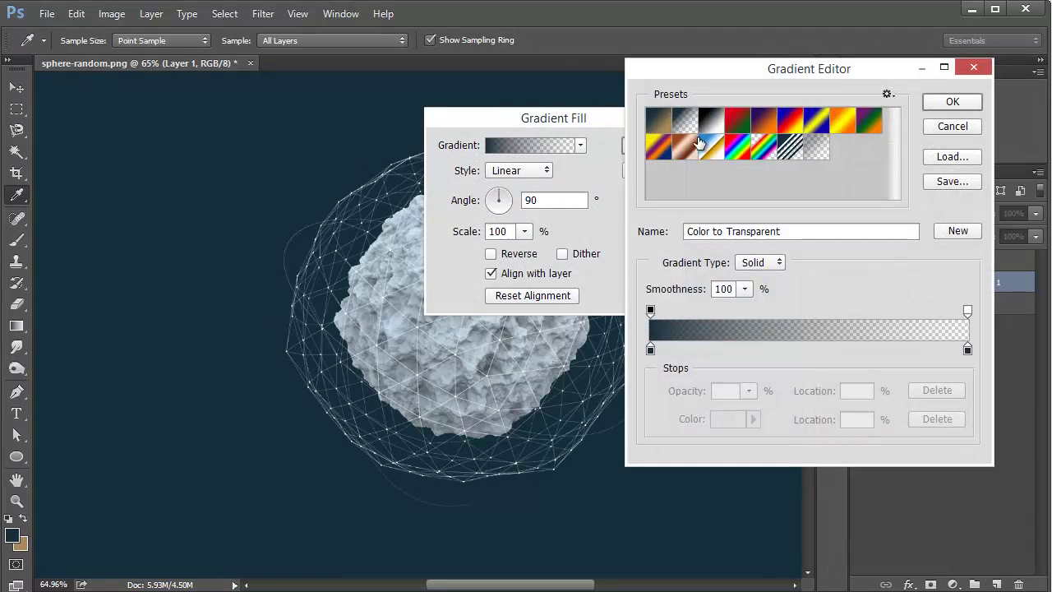
click(708, 129)
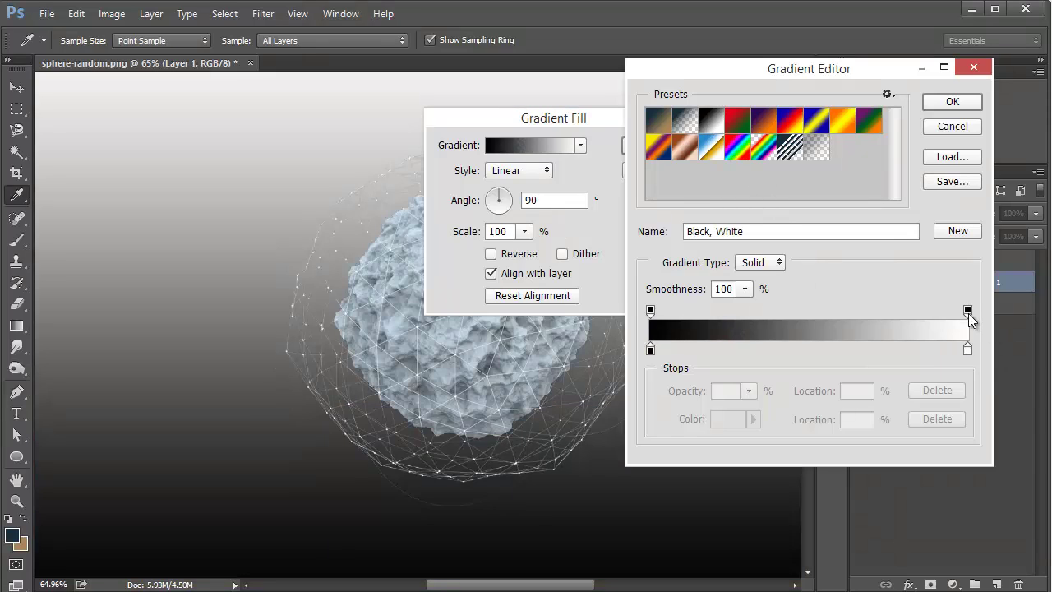
Make the gradient fade from black to transparent: end opacity stop at 0%, end color stop at #000000.
click(967, 309)
click(968, 310)
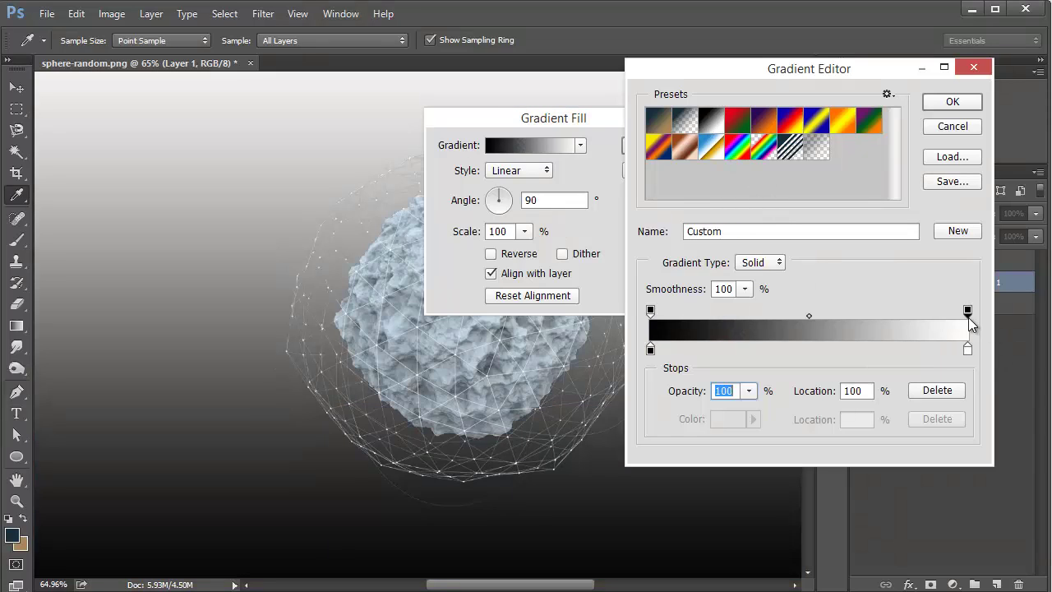
click(751, 397)
drag(751, 411, 666, 411)
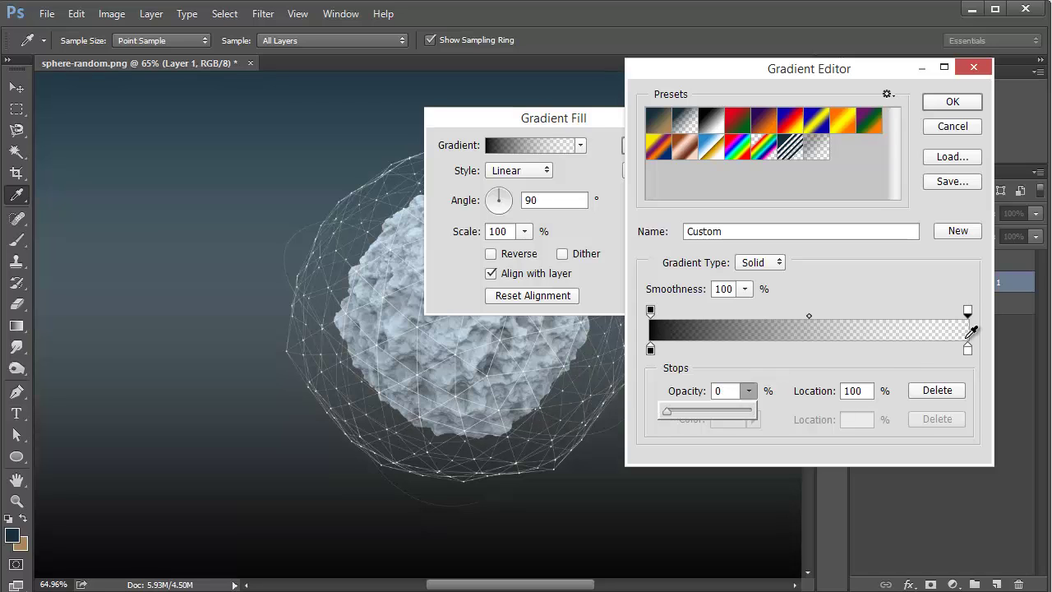
double_click(967, 348)
mouse_move(651, 254)
mouse_down()
mouse_move(518, 466)
mouse_move(507, 466)
mouse_up()
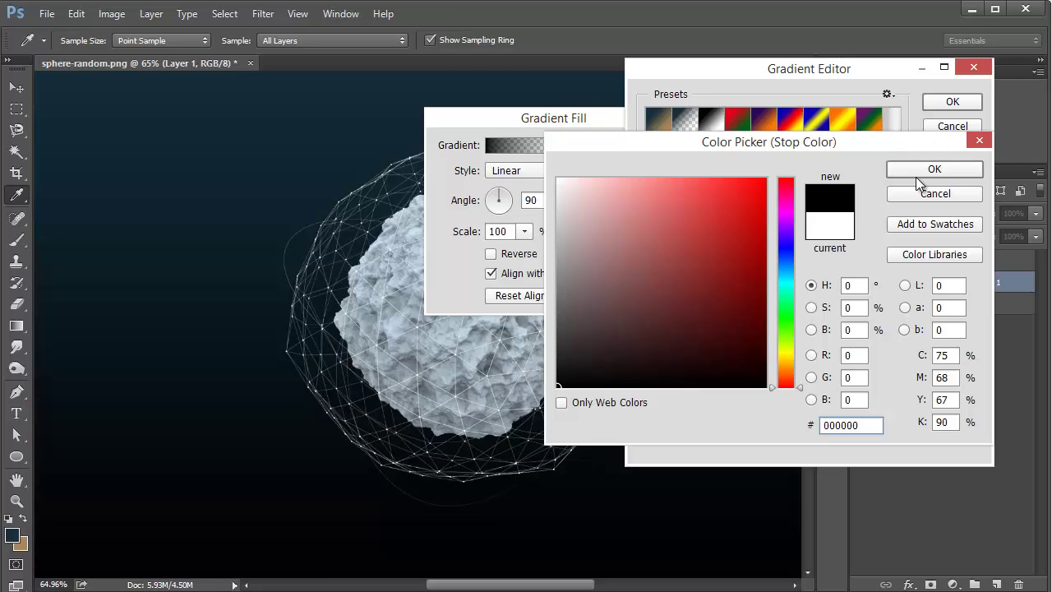
click(920, 172)
click(952, 102)
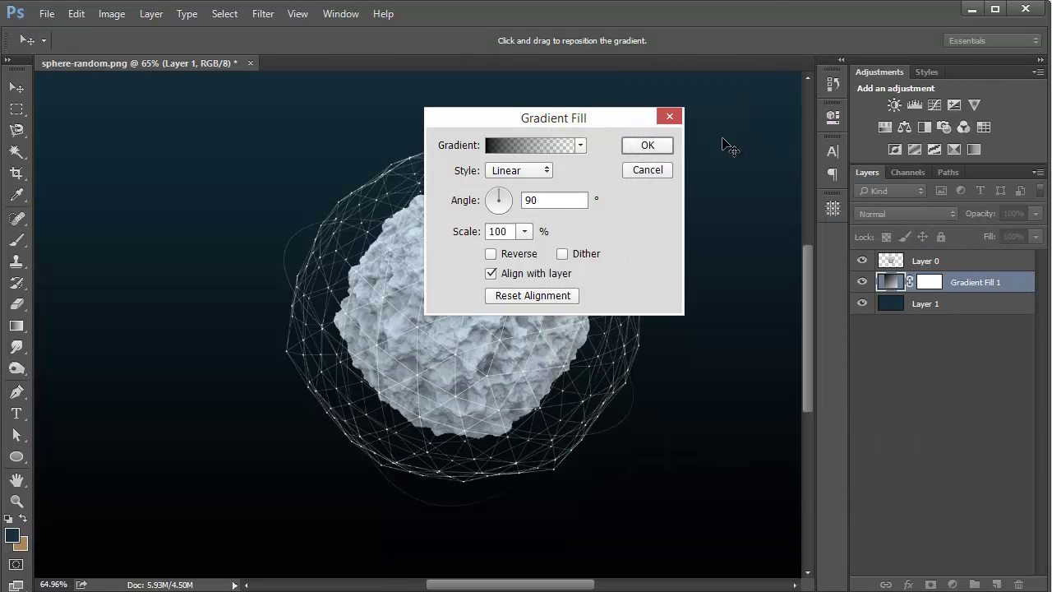
Set the gradient fill to Radial style, reversed, with an angle of 40.6° and a scale of 165%.
click(544, 172)
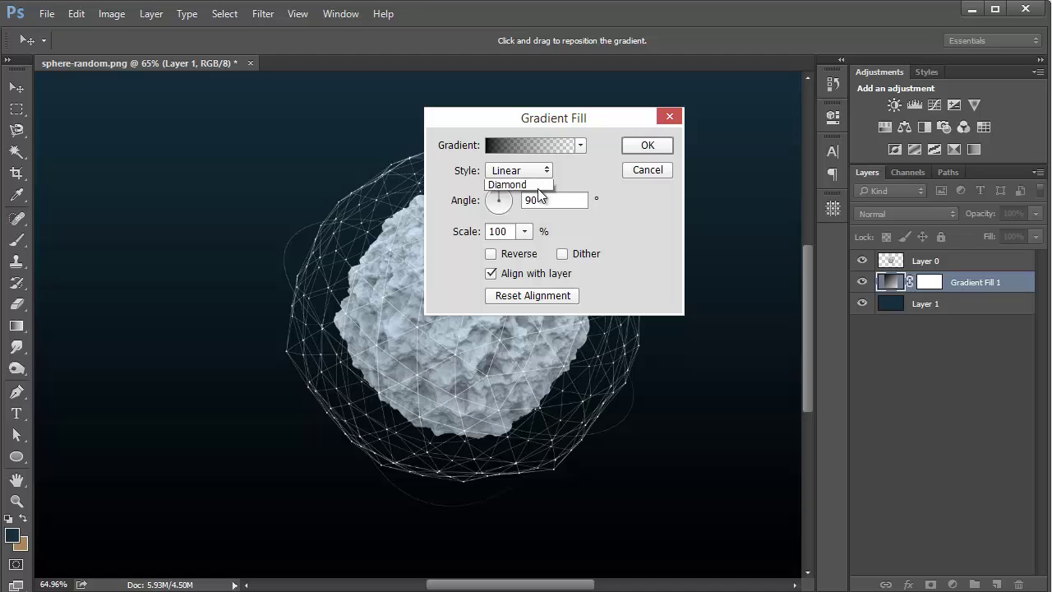
click(532, 204)
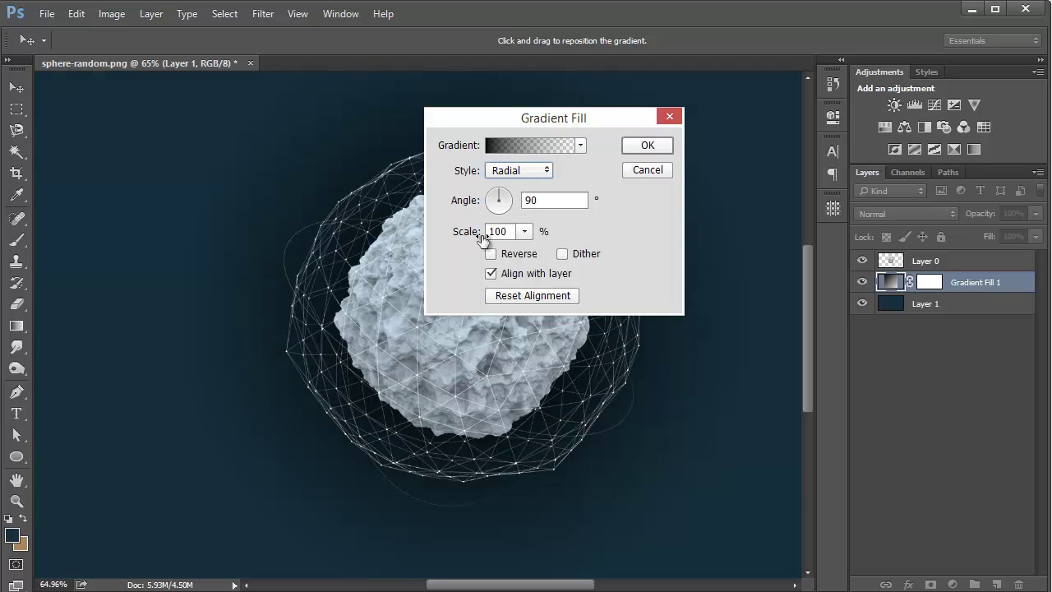
click(492, 253)
drag(502, 212, 514, 196)
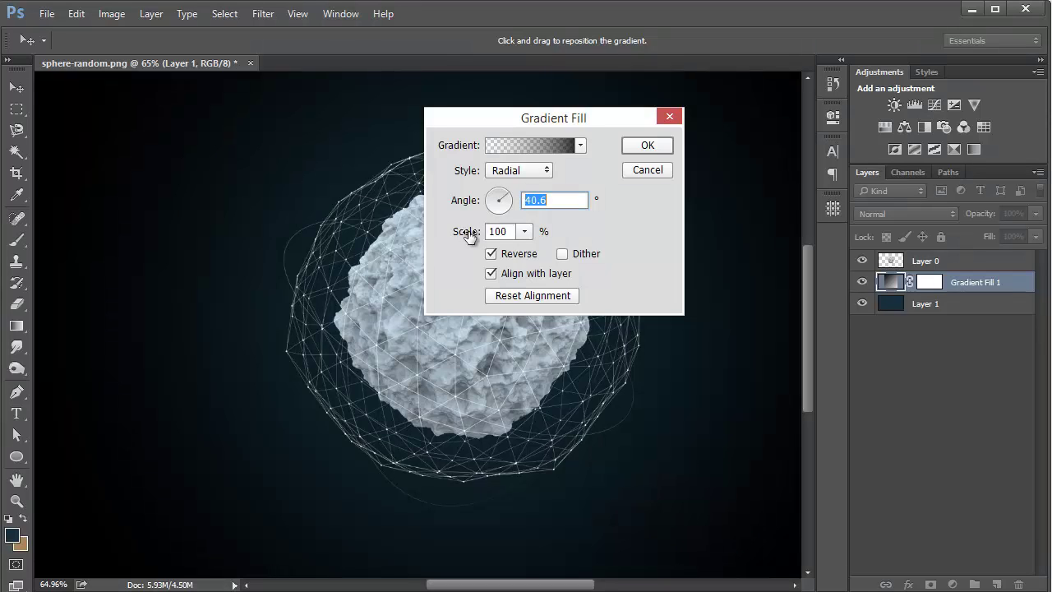
drag(467, 234, 519, 235)
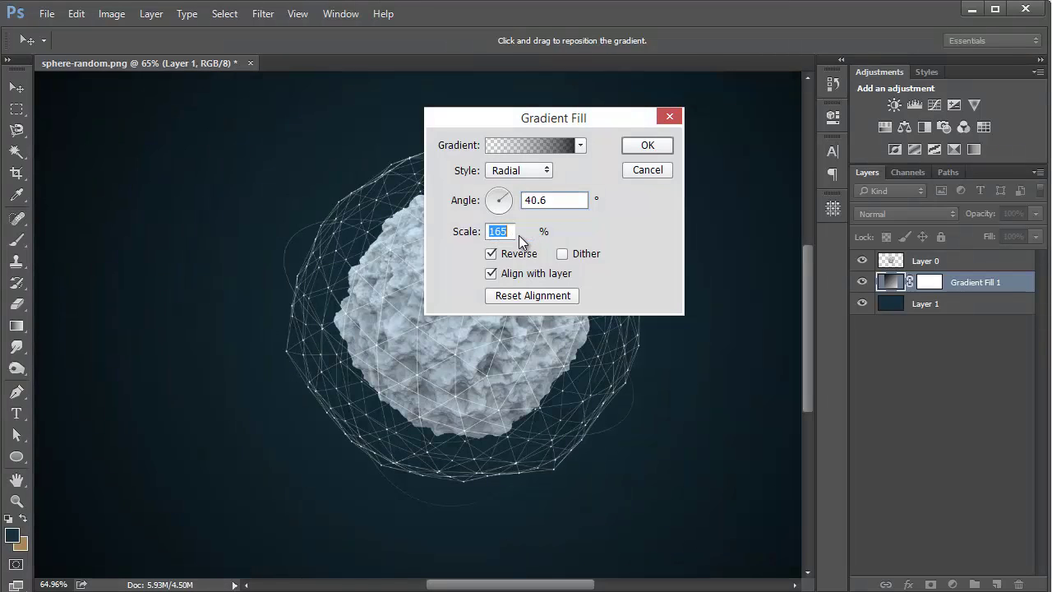
click(667, 123)
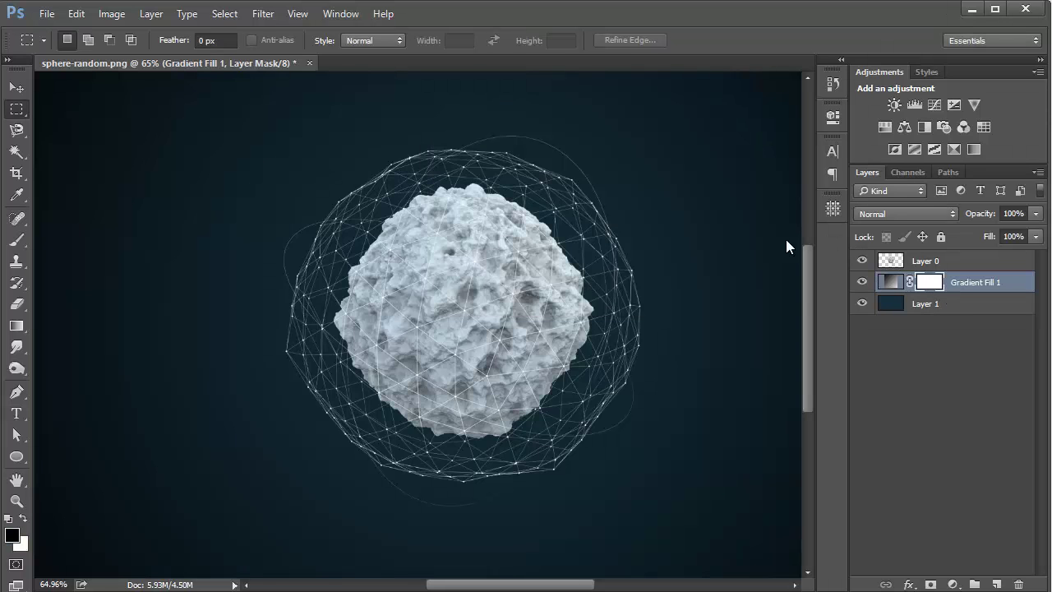
Paint black with an 800 px soft brush across the upper part of the gradient fill's mask to lighten the background there.
key(b)
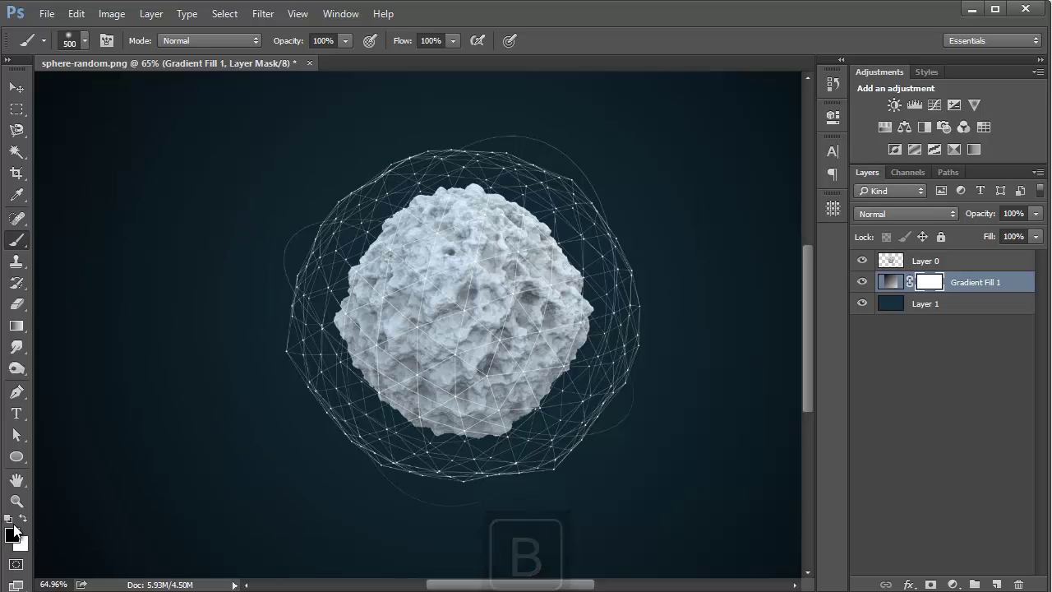
key(bracketright)
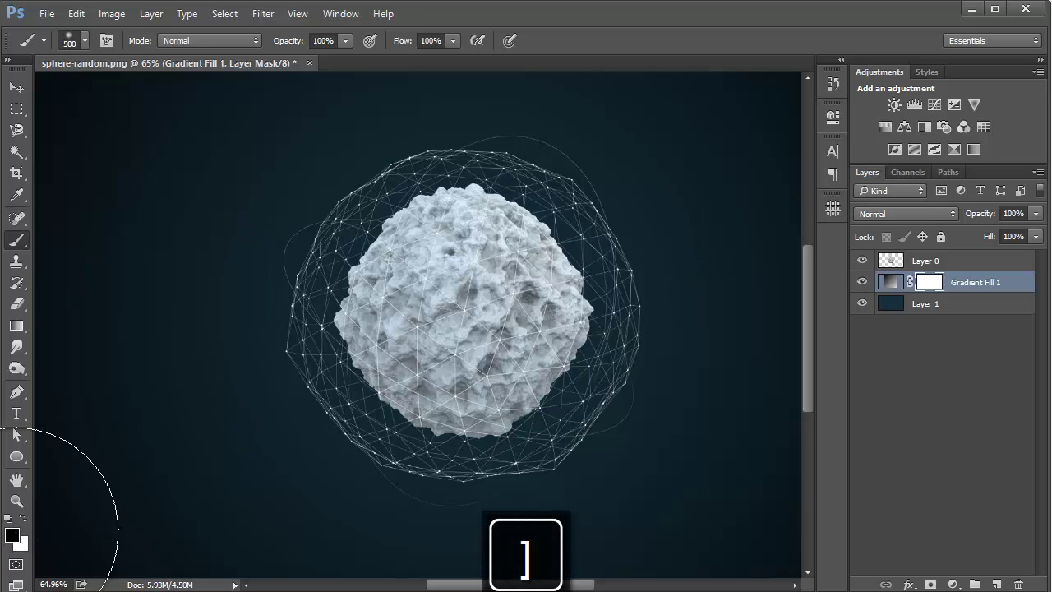
key(bracketright)
key(bracketright)
key(bracketright)
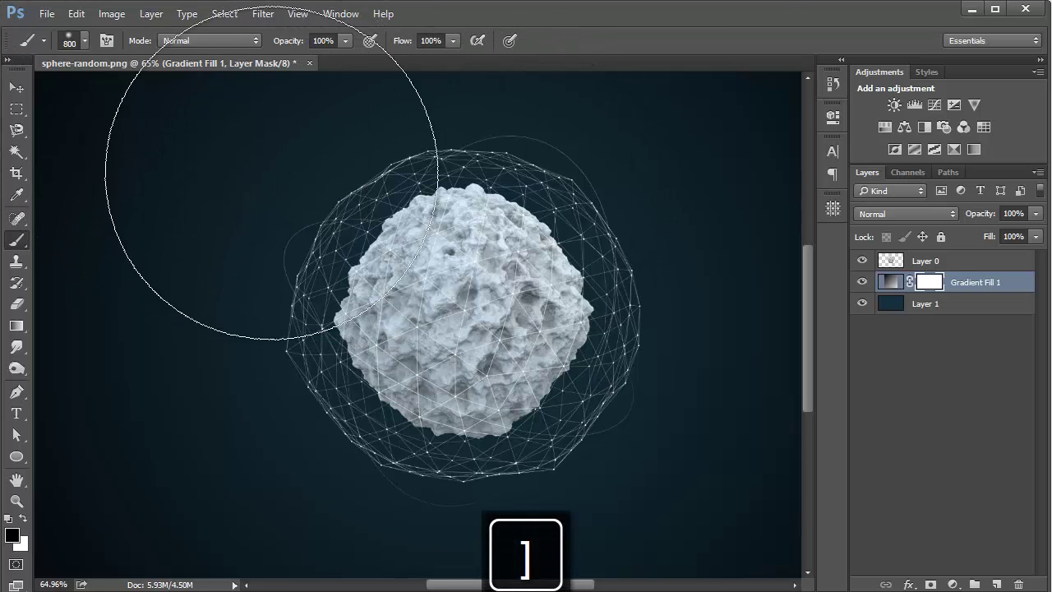
mouse_move(744, 126)
mouse_down()
mouse_move(202, 112)
mouse_move(112, 61)
mouse_up()
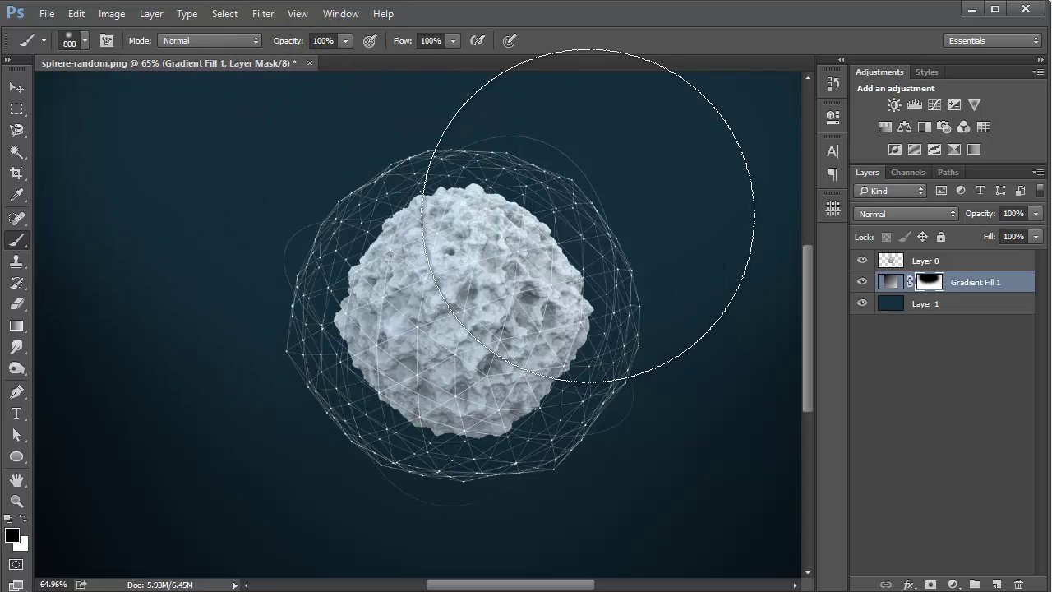
Paint black with an 1100 px soft brush across the upper part of the gradient fill's mask to lighten the background further.
scroll(592, 206, down, 3)
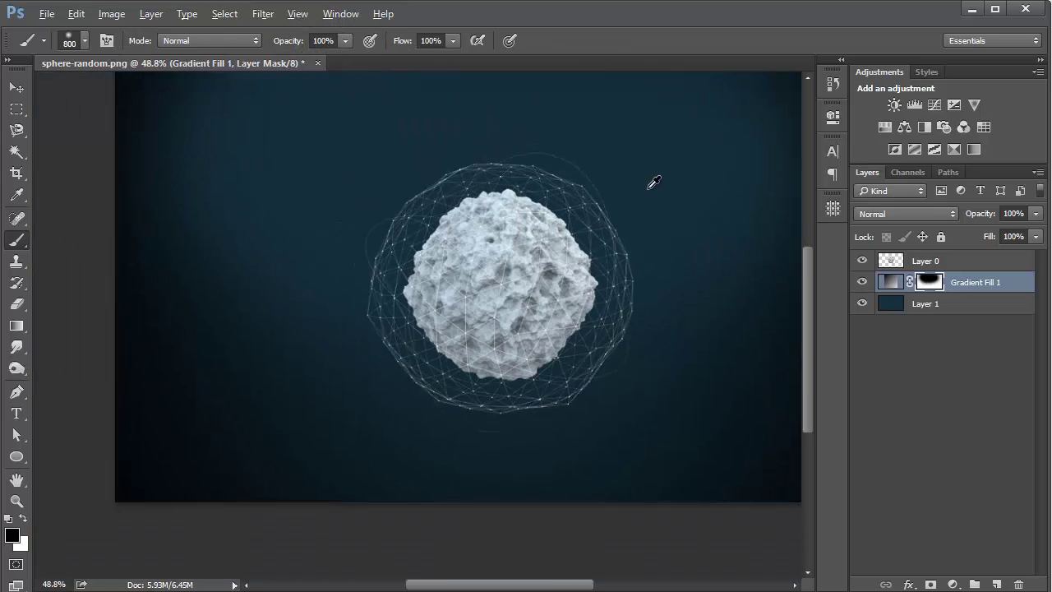
mouse_move(607, 239)
mouse_down()
mouse_move(594, 258)
mouse_move(474, 265)
mouse_up()
scroll(534, 256, down, 1)
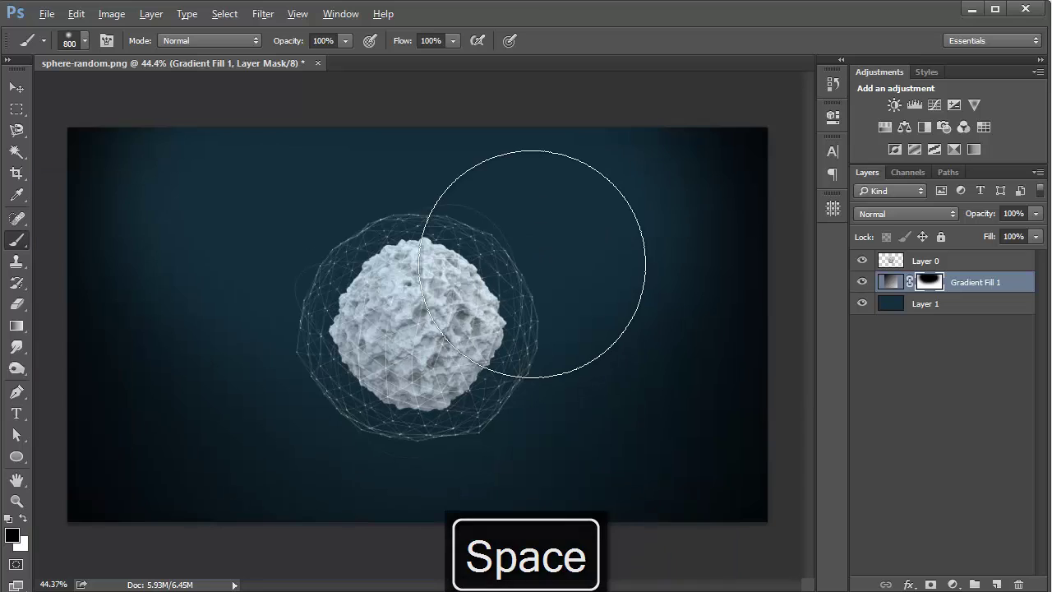
key(bracketright)
key(bracketright)
key(bracketright)
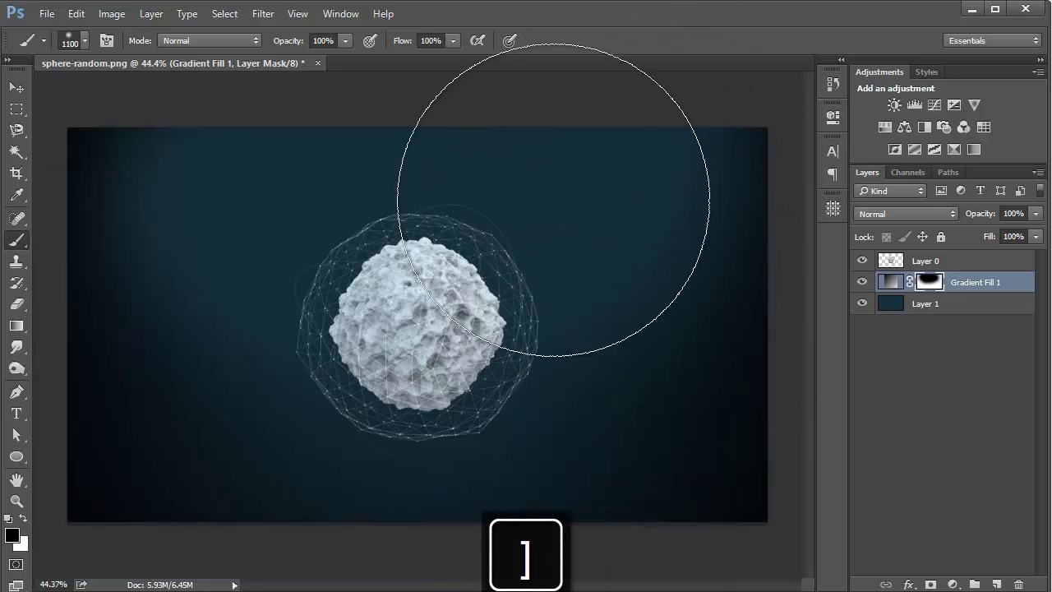
mouse_move(138, 109)
mouse_down()
mouse_move(214, 254)
mouse_move(622, 270)
mouse_move(573, 287)
mouse_move(579, 261)
mouse_up()
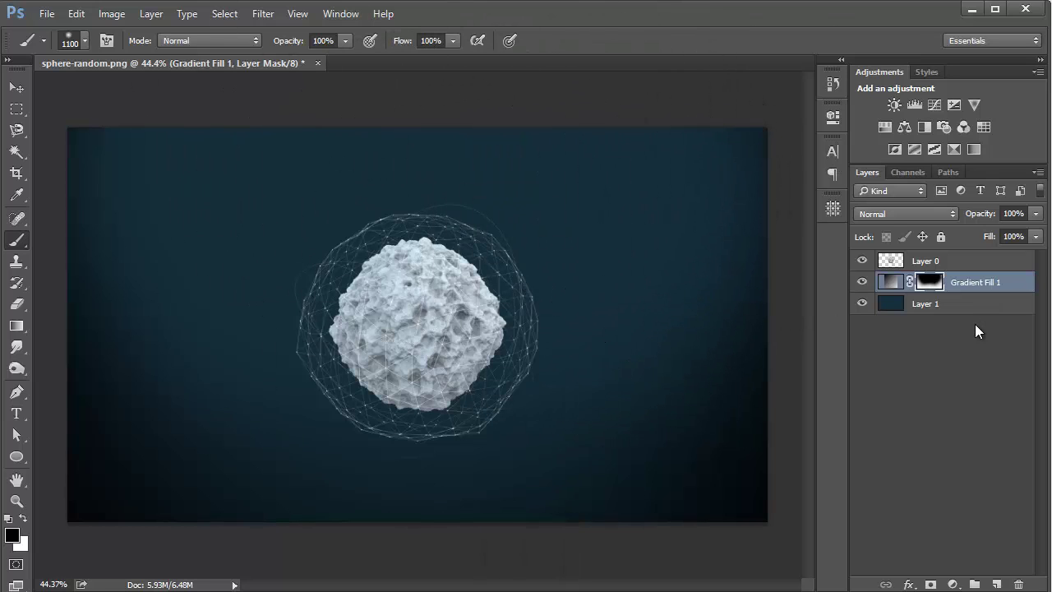
Add a Gradient Map adjustment layer above the sphere layer, Layer 0.
key(alt+bracketright)
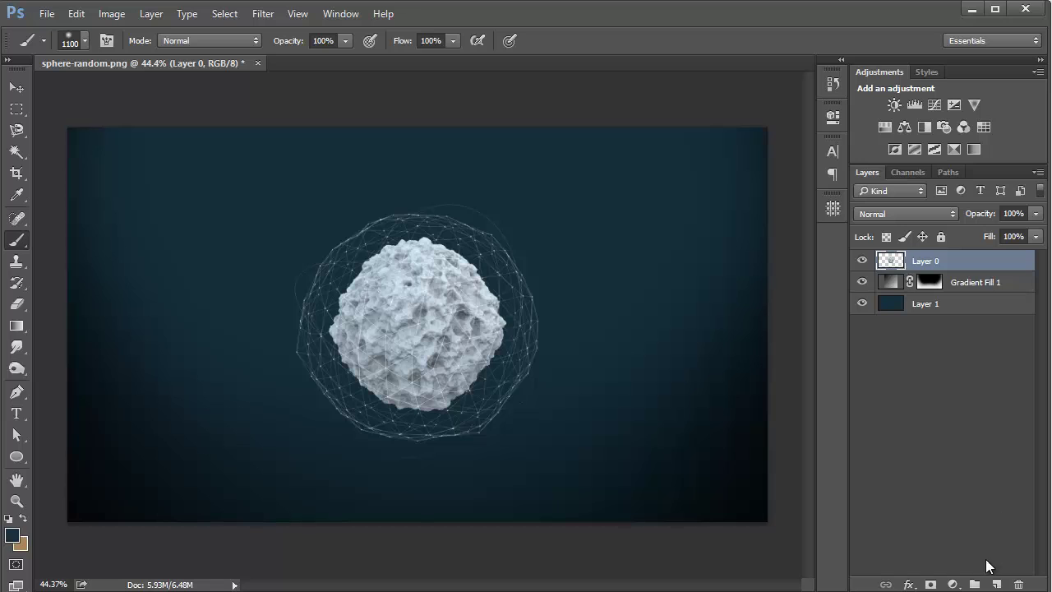
click(952, 584)
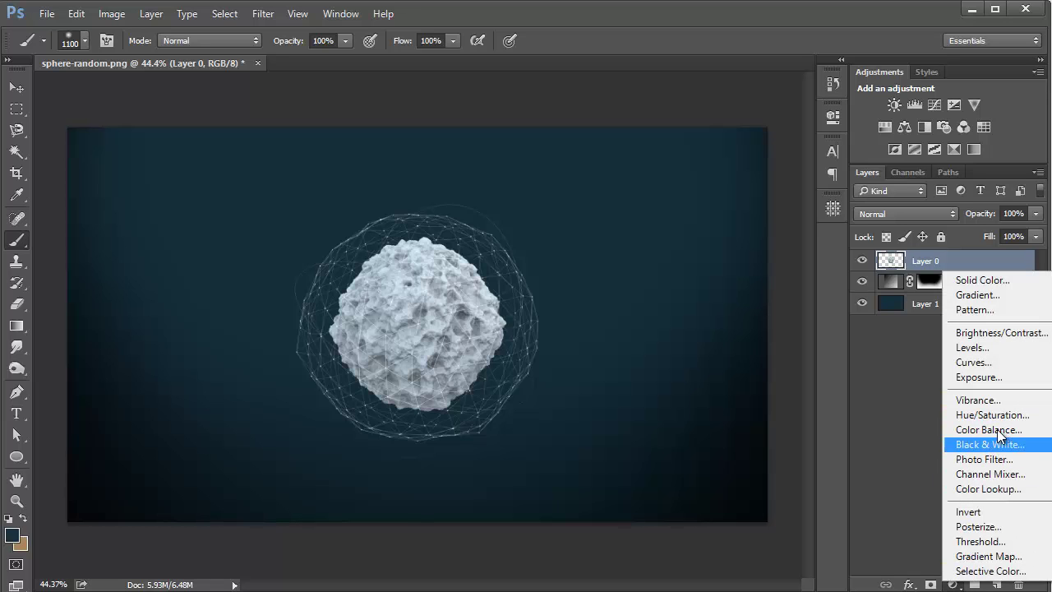
click(979, 149)
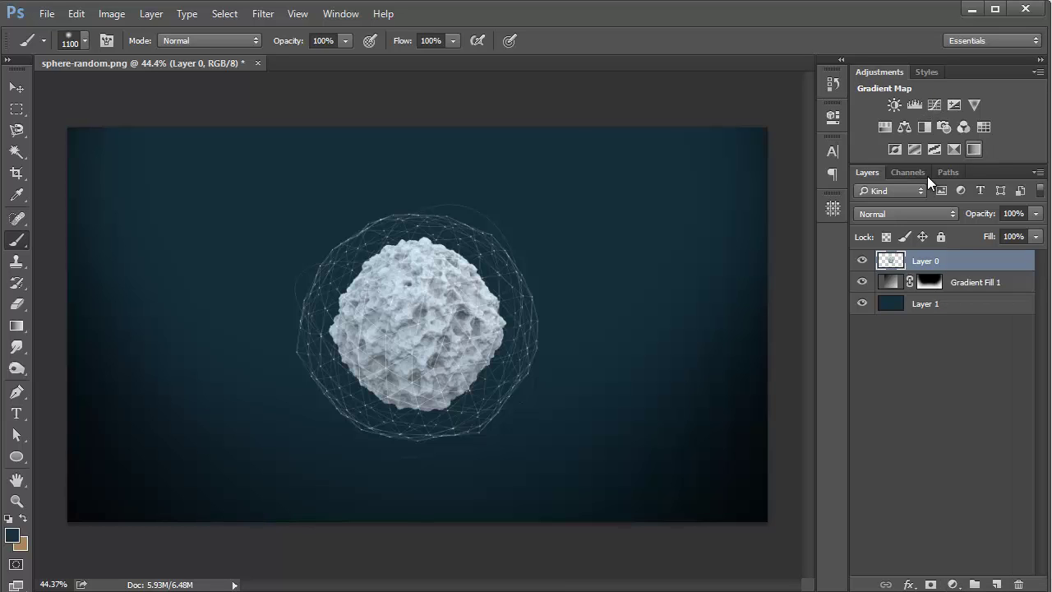
click(974, 148)
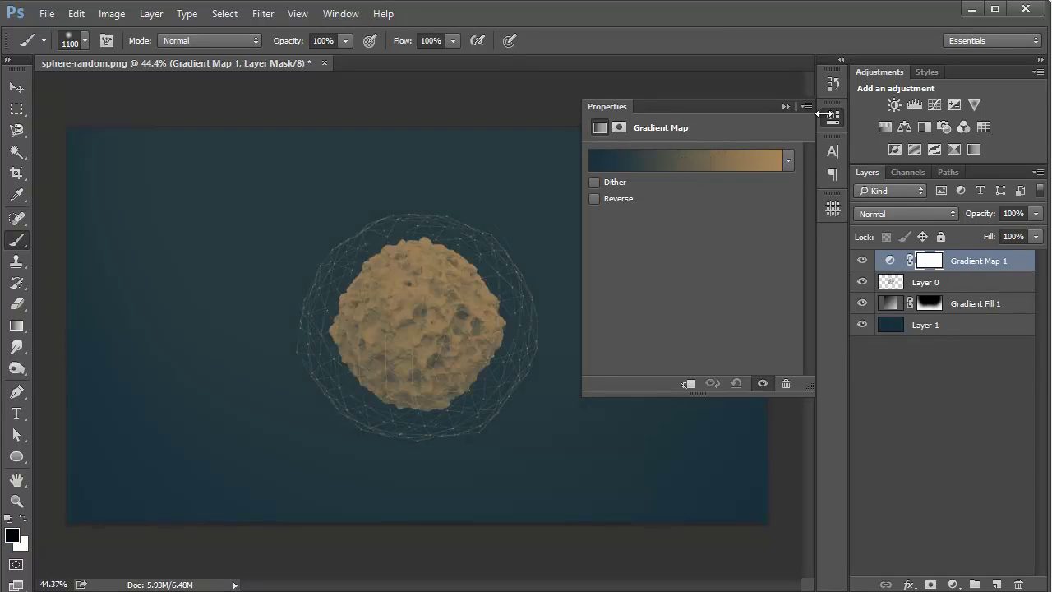
Set the gradient map's colors to the Violet, Orange preset.
click(757, 160)
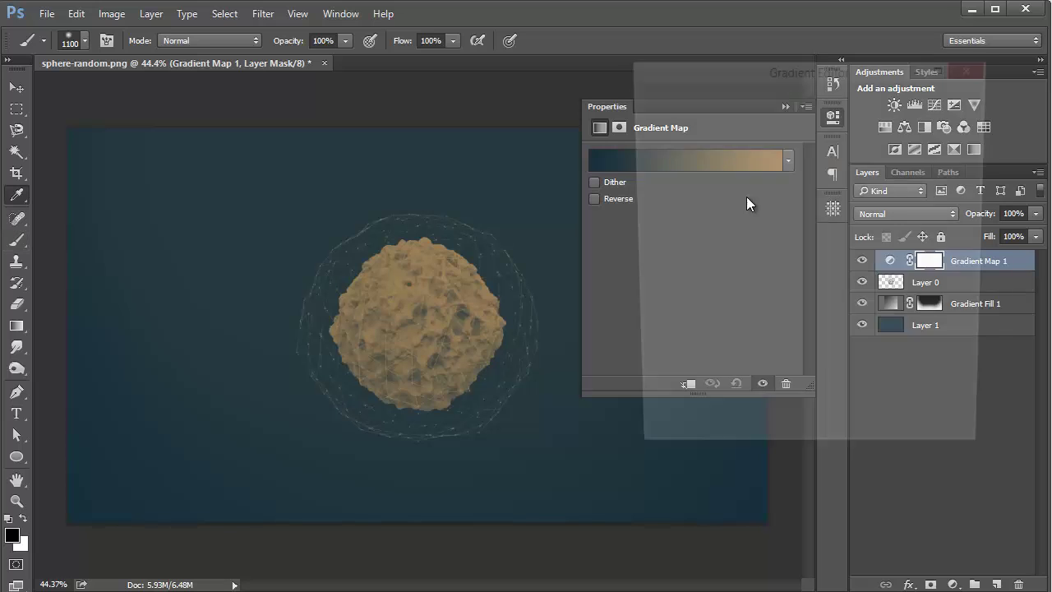
click(788, 117)
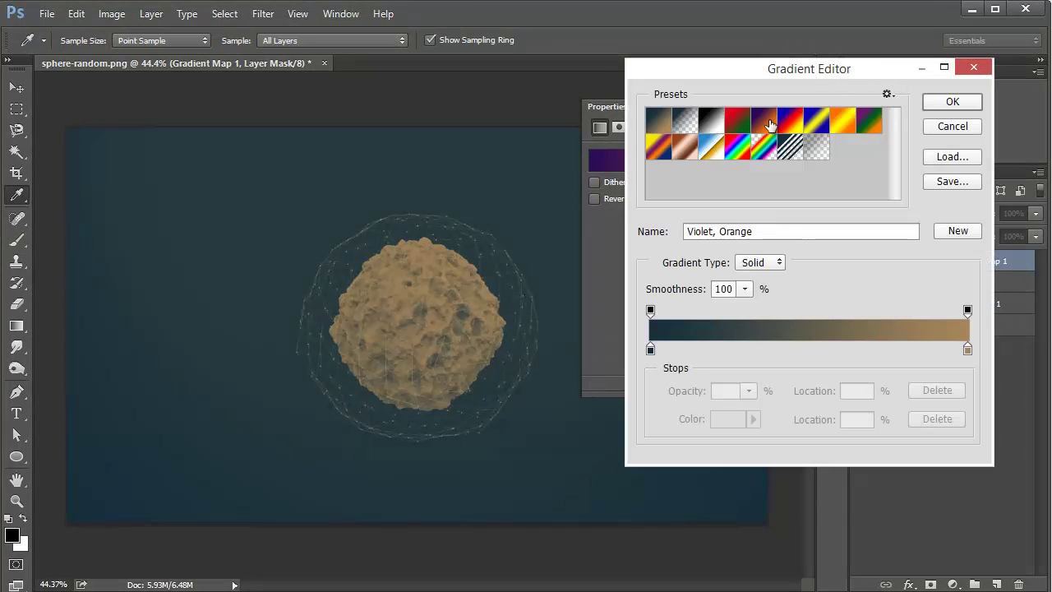
drag(768, 84, 204, 81)
click(227, 119)
click(202, 119)
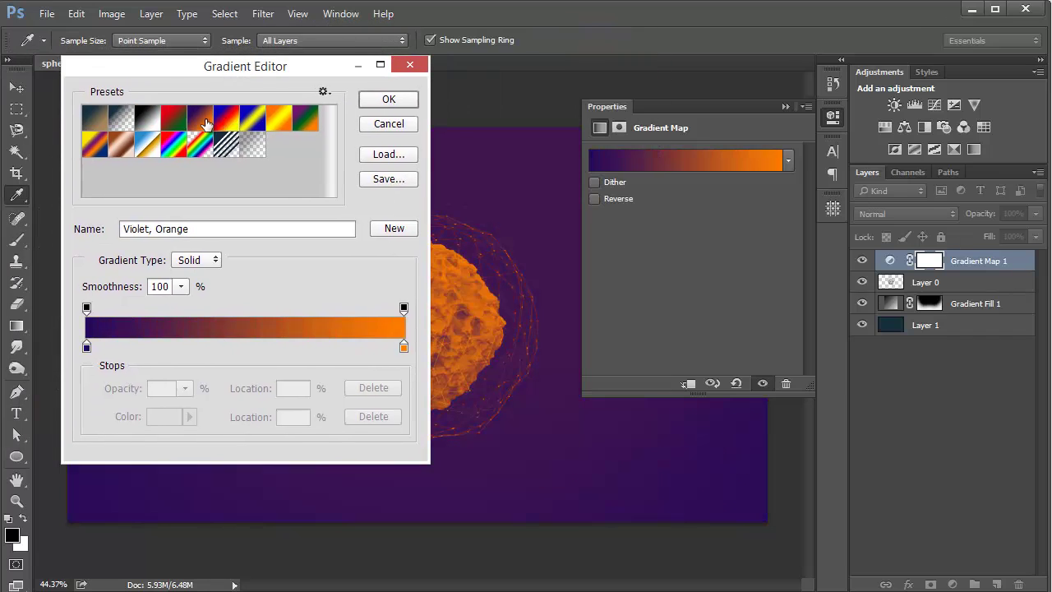
click(323, 91)
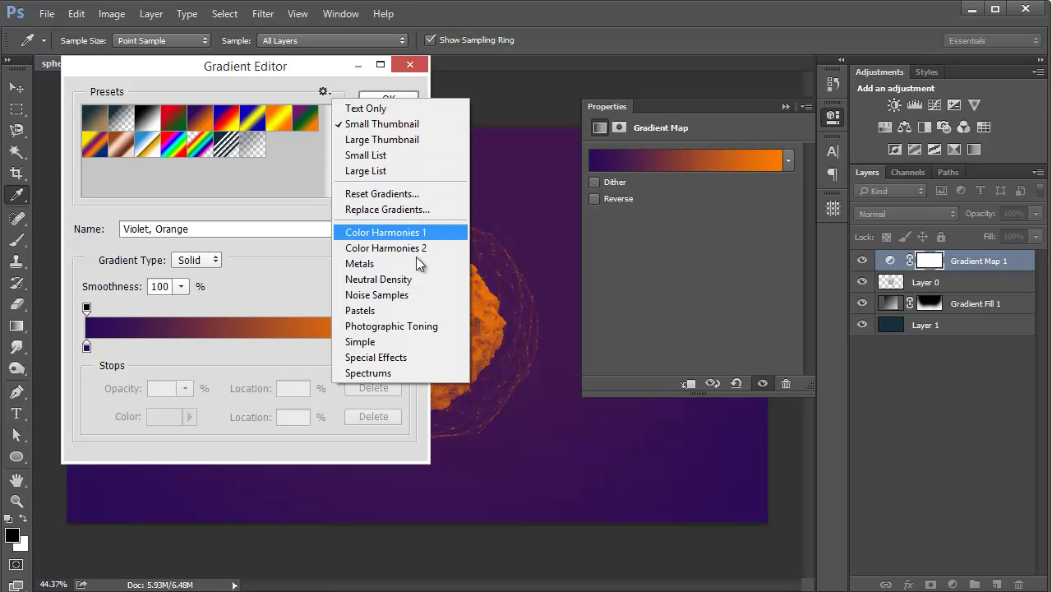
click(284, 164)
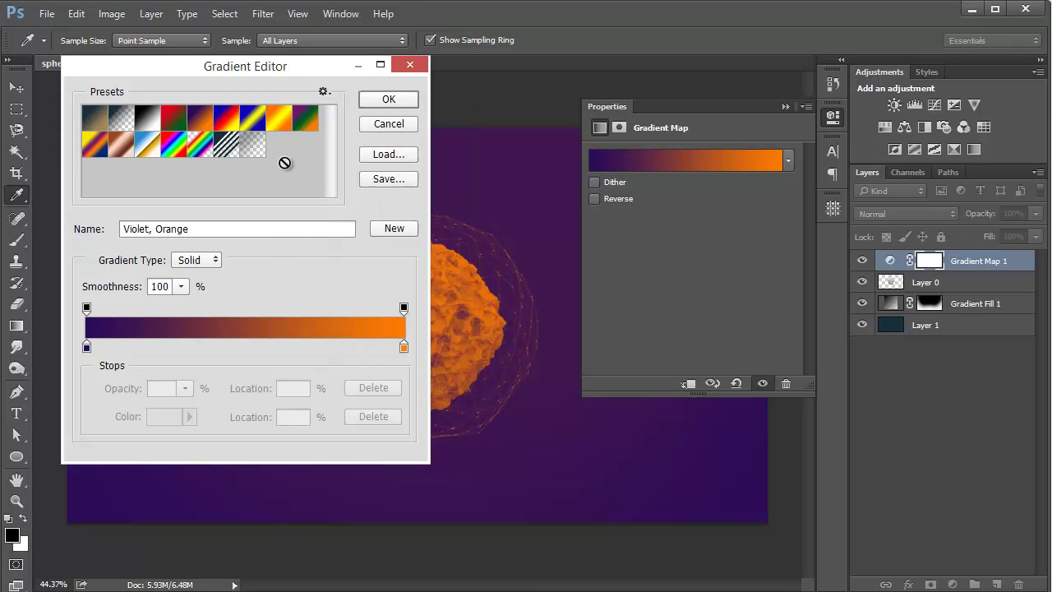
click(387, 100)
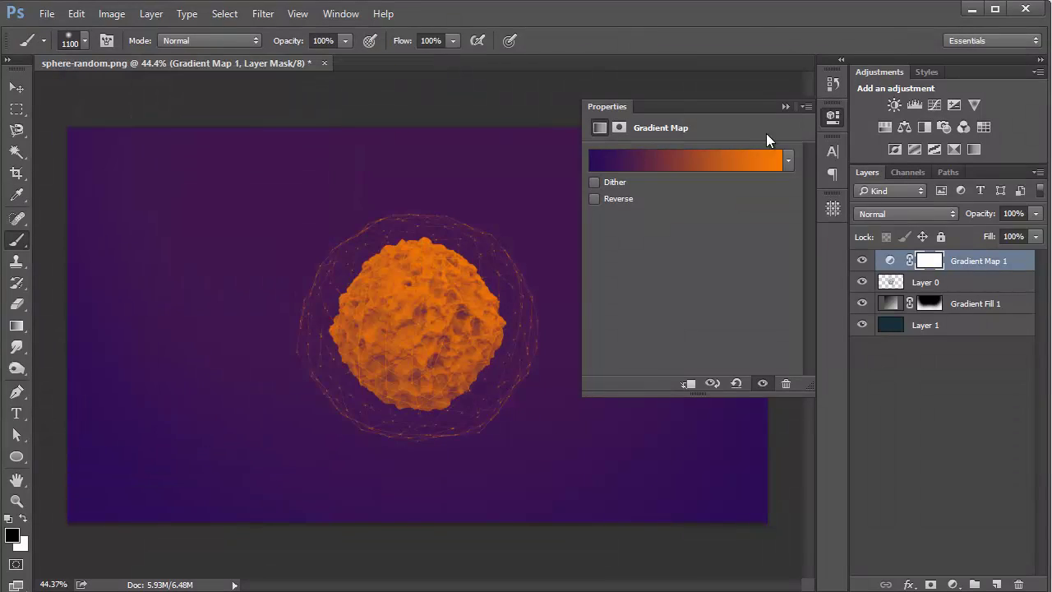
Set the gradient map layer to Overlay blend mode with a fill of 25%.
click(929, 210)
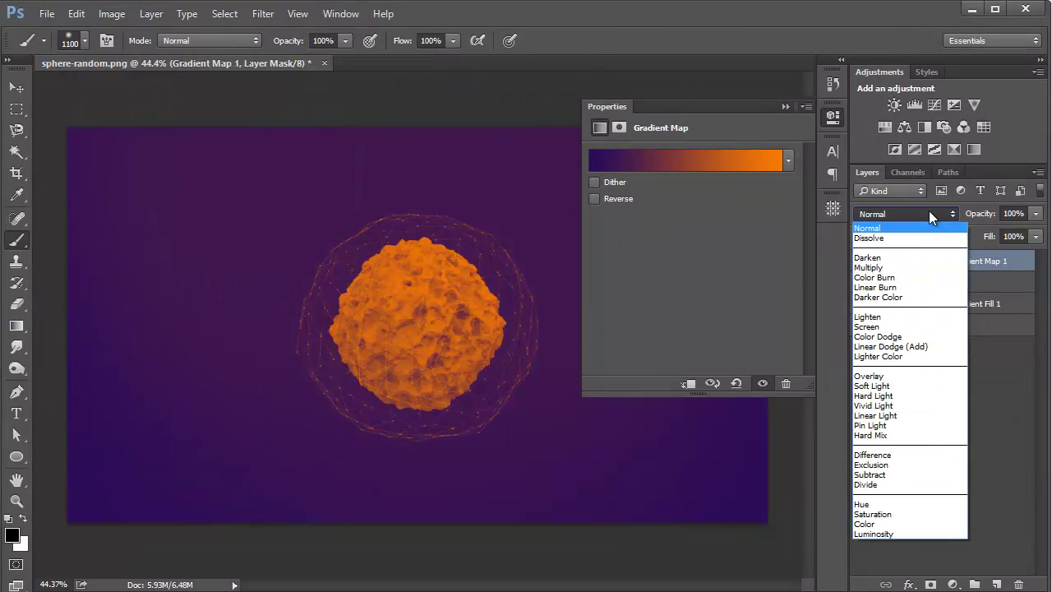
click(921, 371)
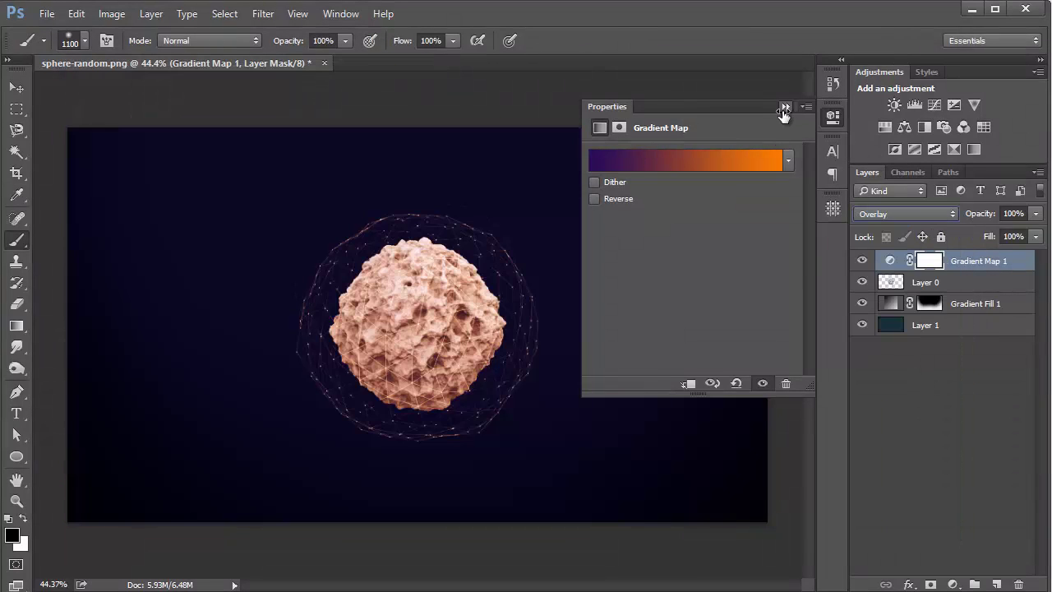
click(785, 106)
drag(987, 243, 922, 243)
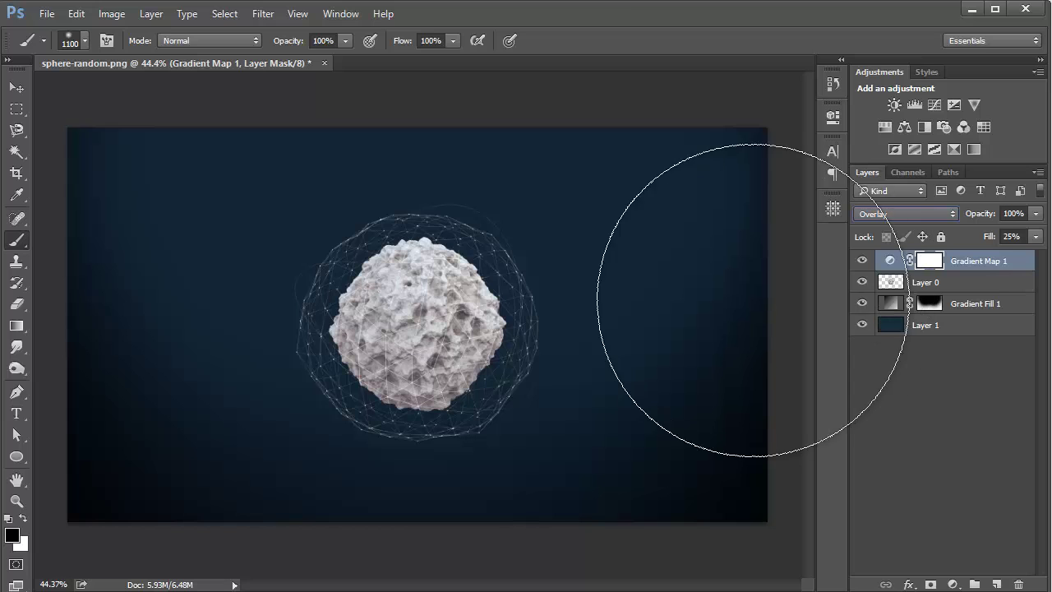
Try the Color Dodge, Linear Dodge (Add), Screen and Darker Color blend modes on the gradient map layer, and return it to Overlay.
key(alt+shift+d)
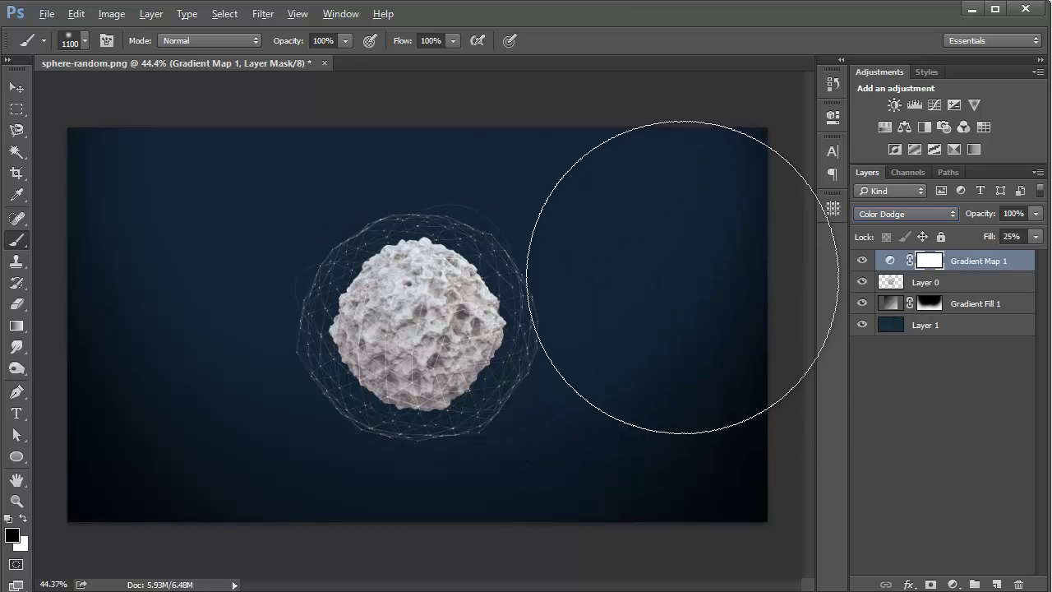
key(shift+plus)
key(shift+plus)
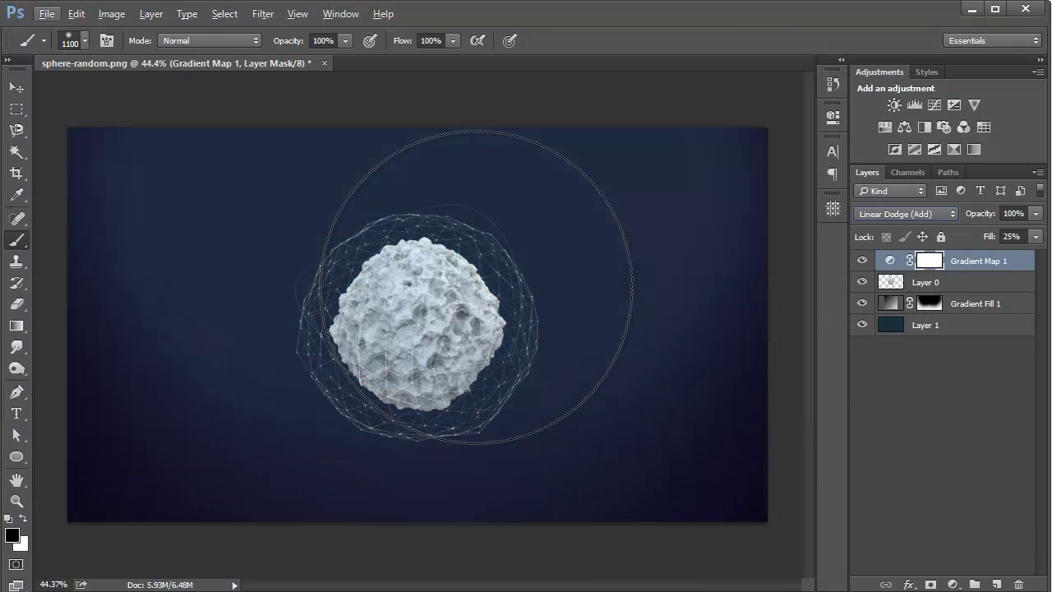
key(shift+minus)
key(shift+minus)
key(shift+minus)
key(shift+minus)
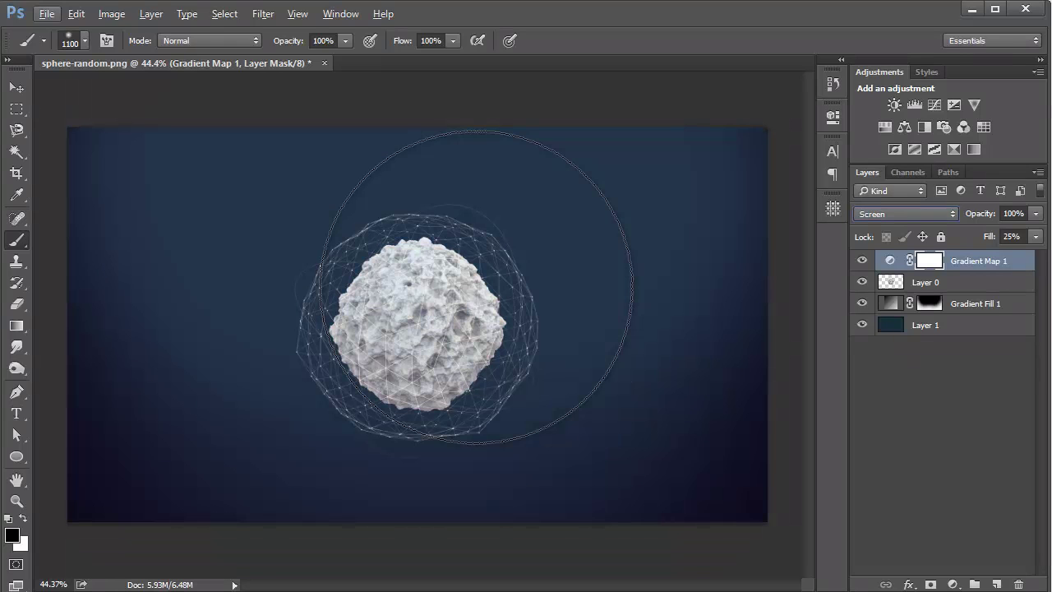
click(859, 216)
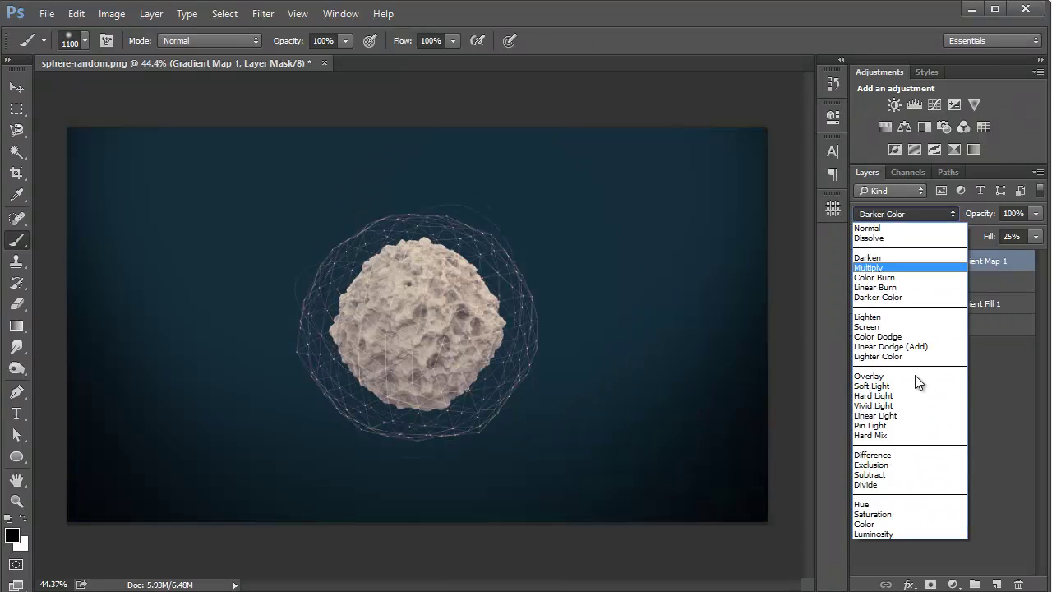
click(915, 375)
Reduce the gradient map layer's fill to 11%, judging the sphere's tint at 100% zoom.
click(997, 284)
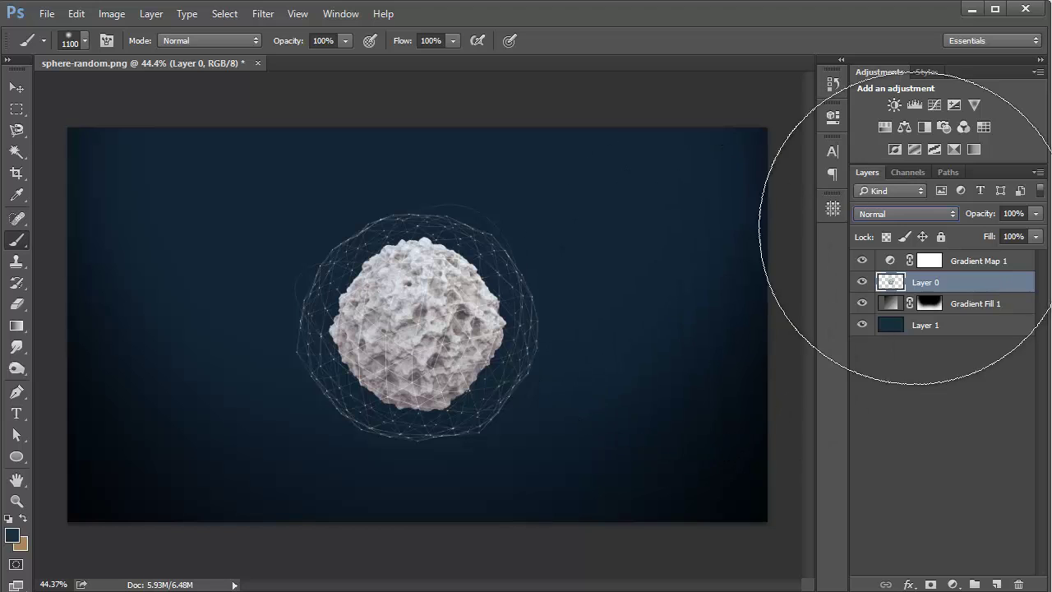
key(ctrl+1)
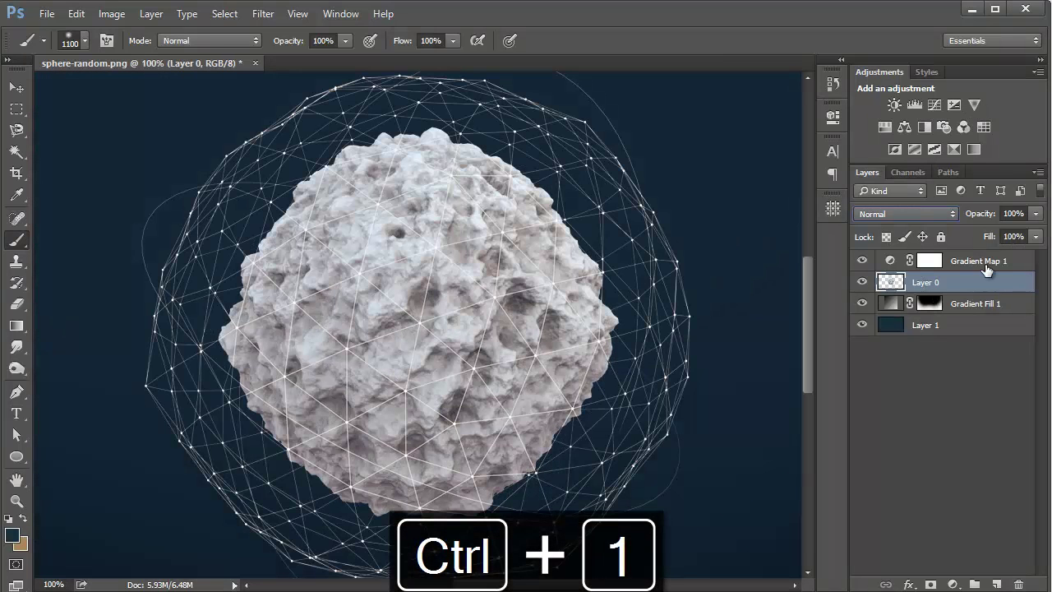
click(989, 262)
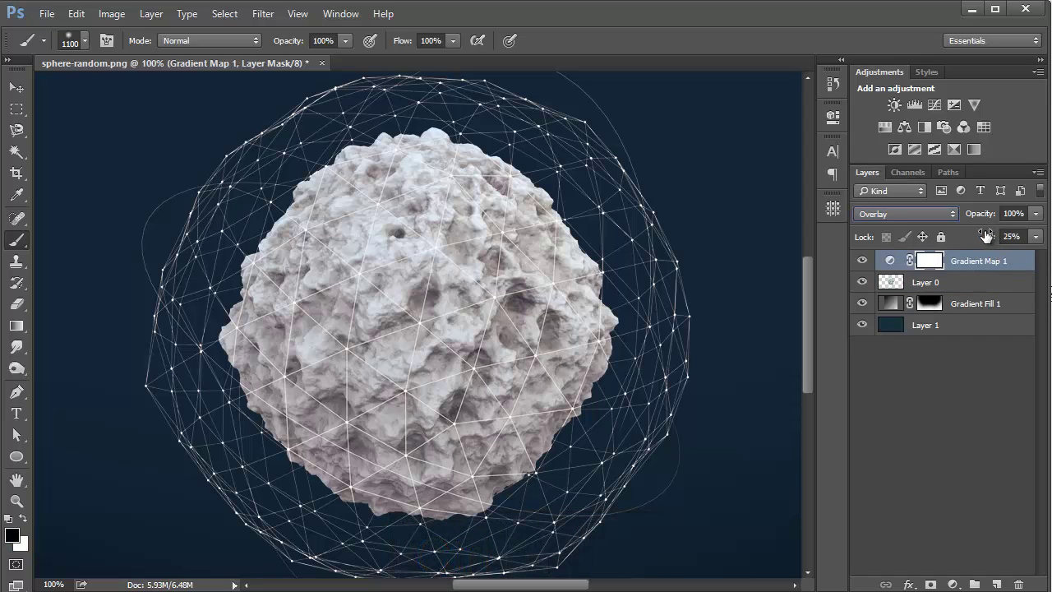
mouse_move(986, 236)
mouse_down()
mouse_move(958, 237)
mouse_move(969, 237)
mouse_up()
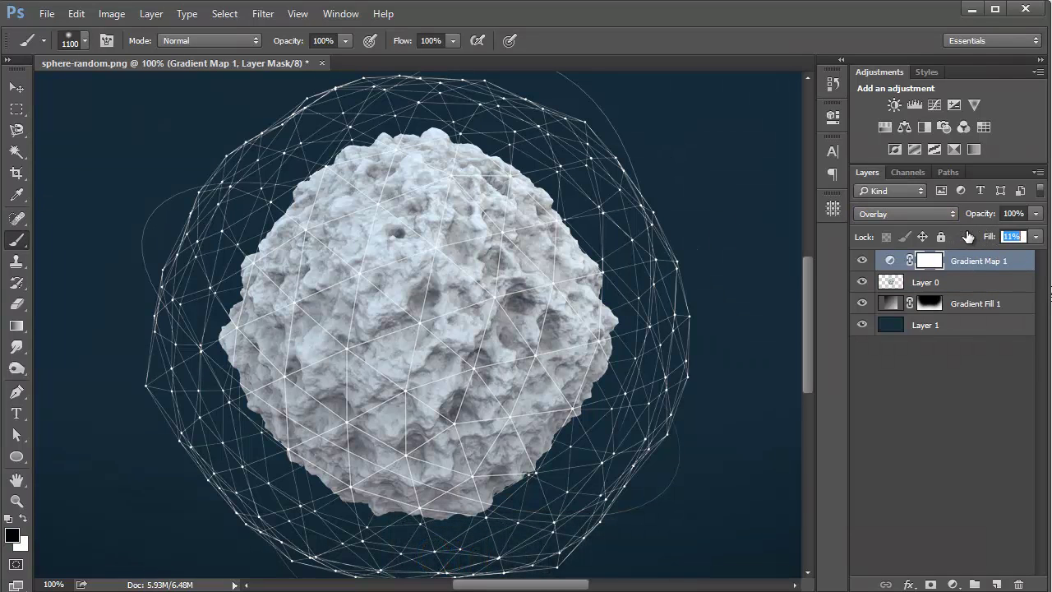
click(967, 283)
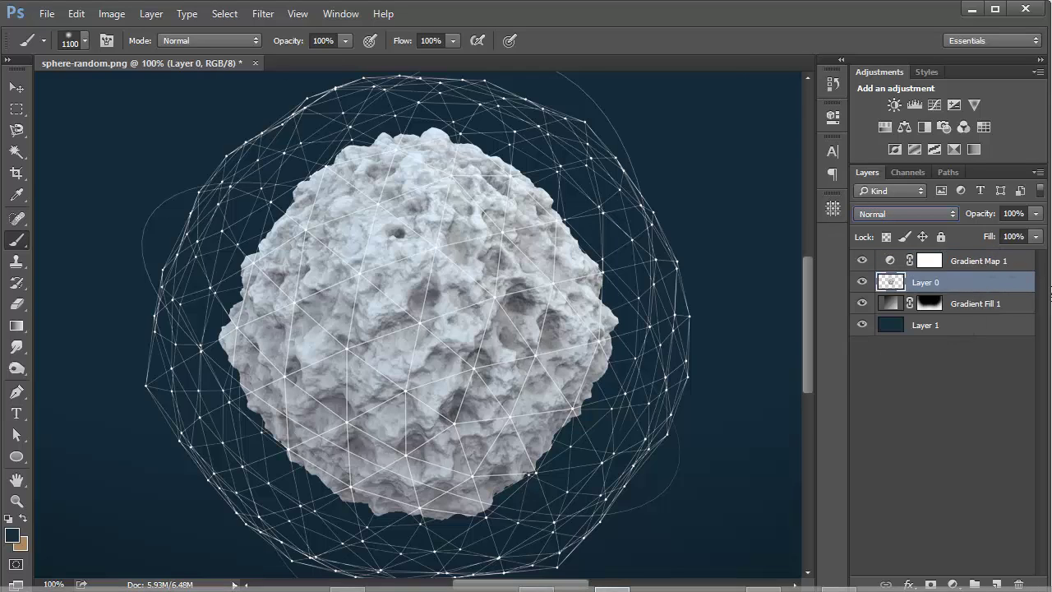
mouse_move(347, 588)
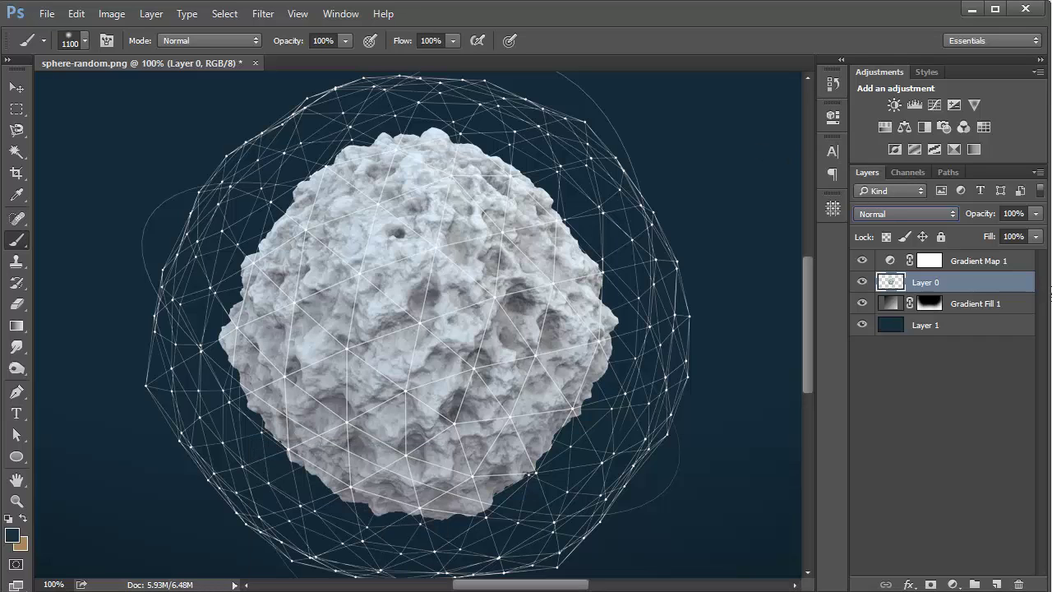
key(alt)
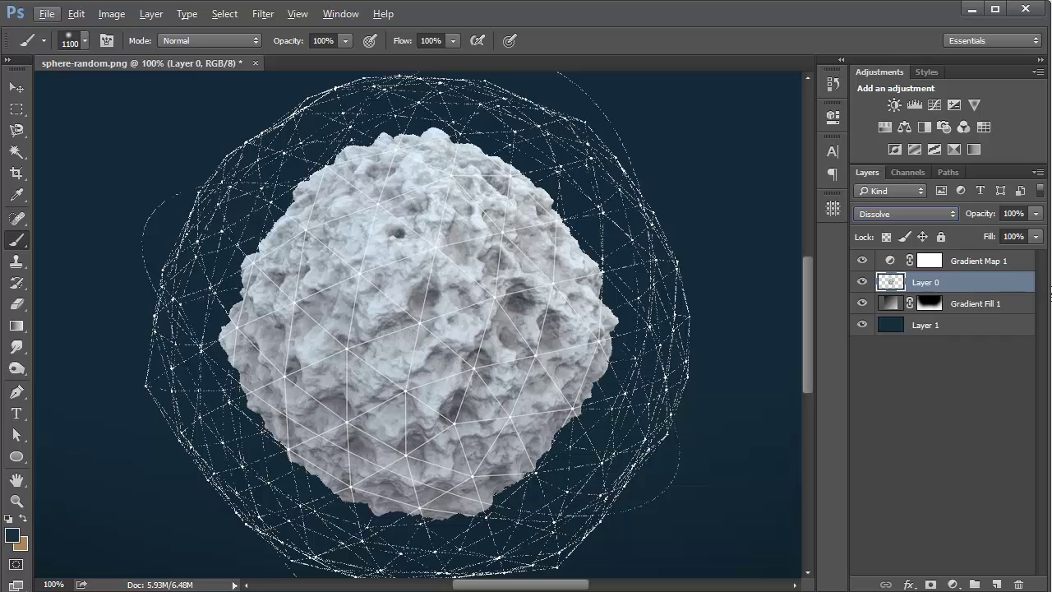
click(1002, 348)
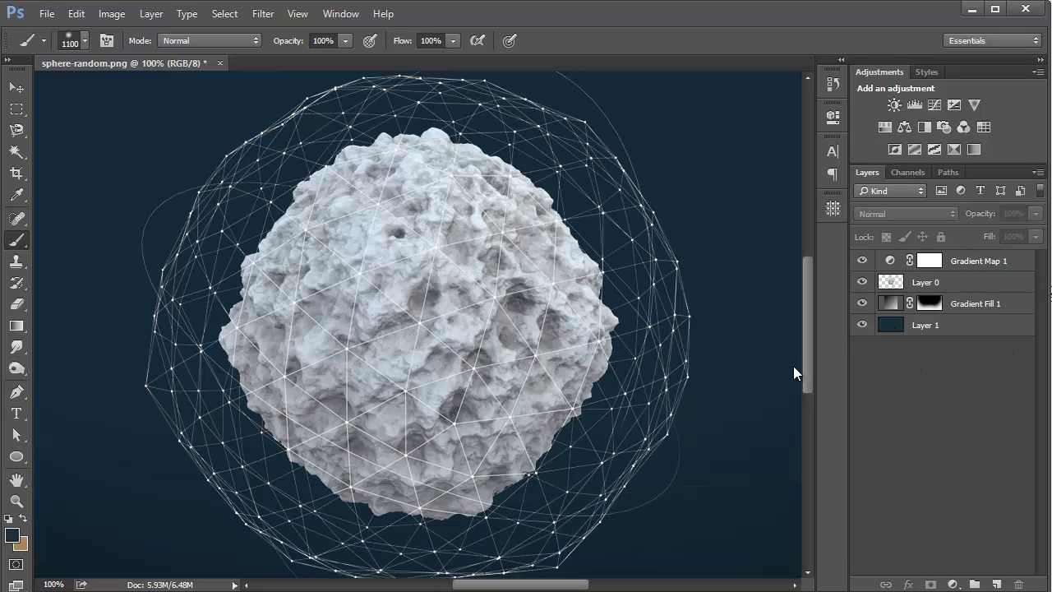
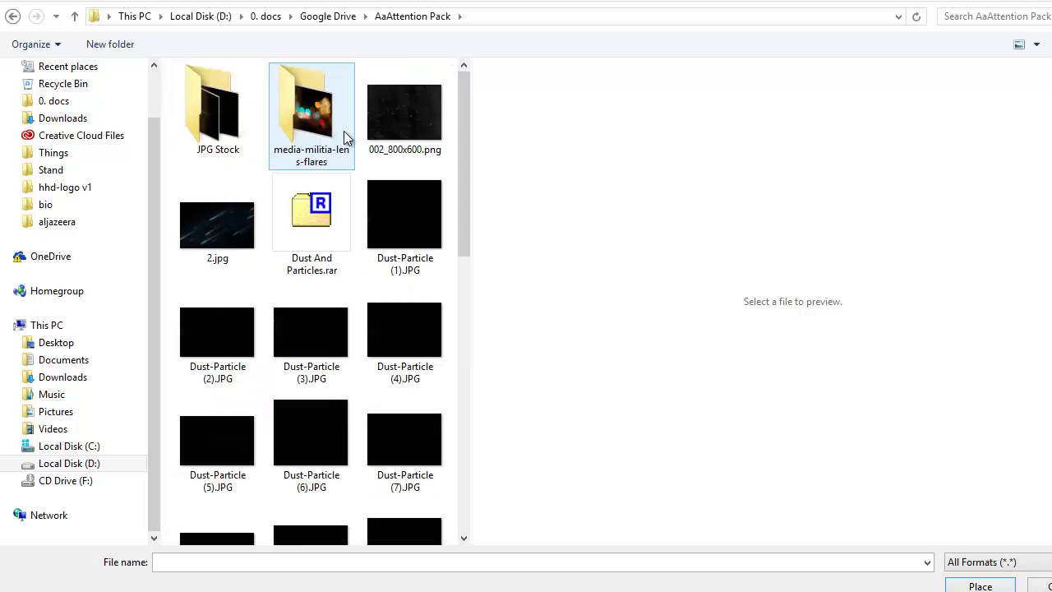
Browse the AaAttention Pack folder and its JPG Stock and media-militia-lens-flares subfolders for suitable particle images.
double_click(228, 114)
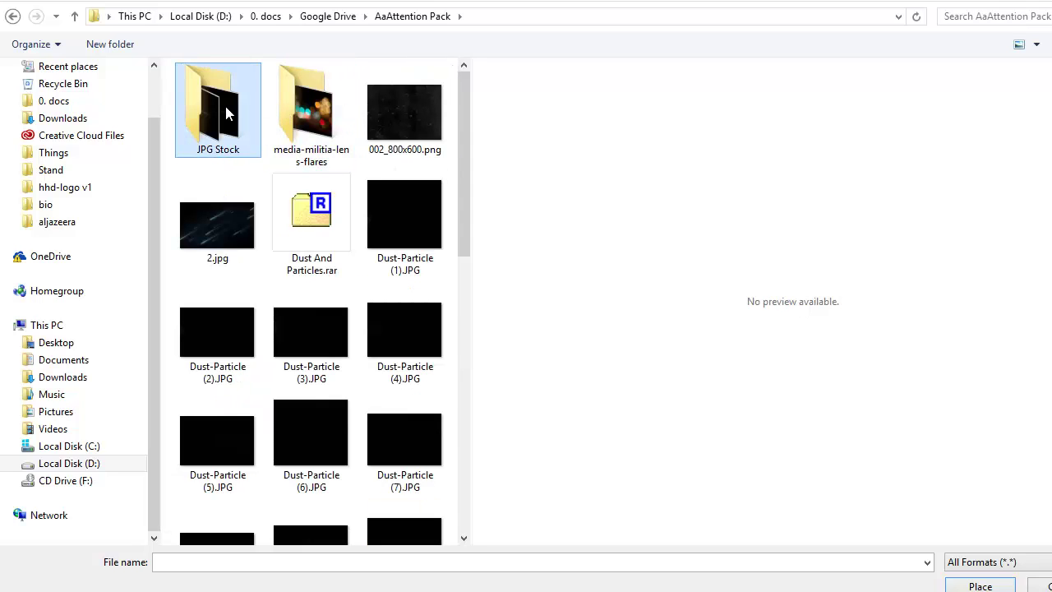
click(73, 17)
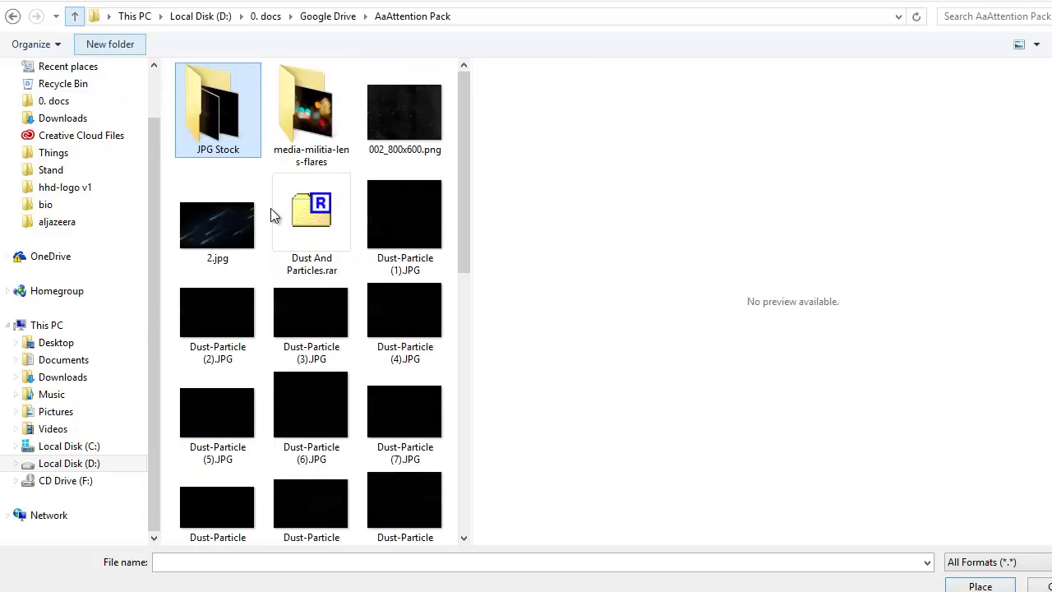
click(340, 344)
scroll(390, 208, down, 5)
scroll(390, 208, down, 1)
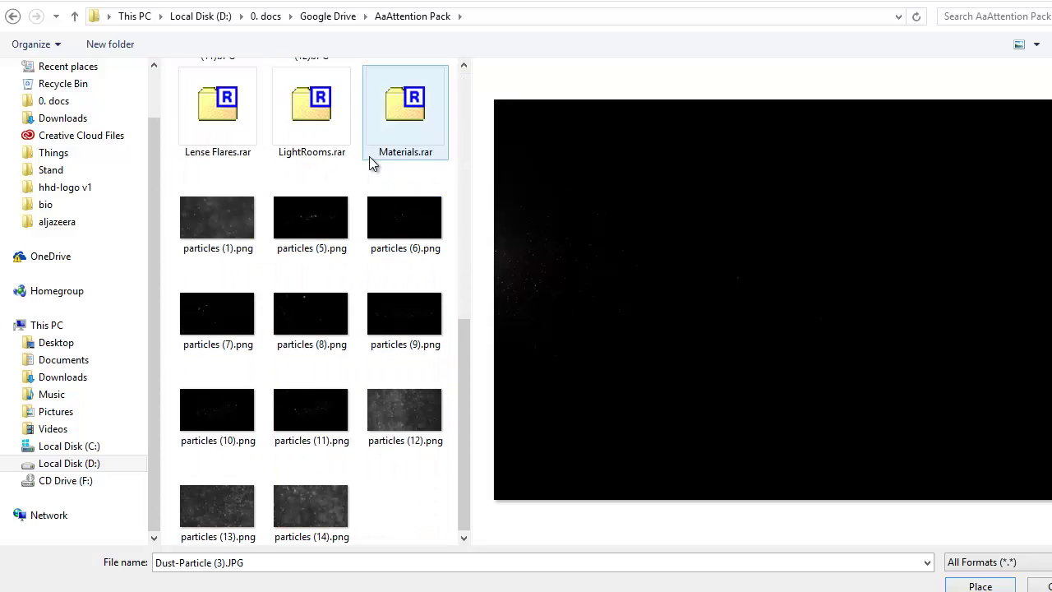
click(340, 243)
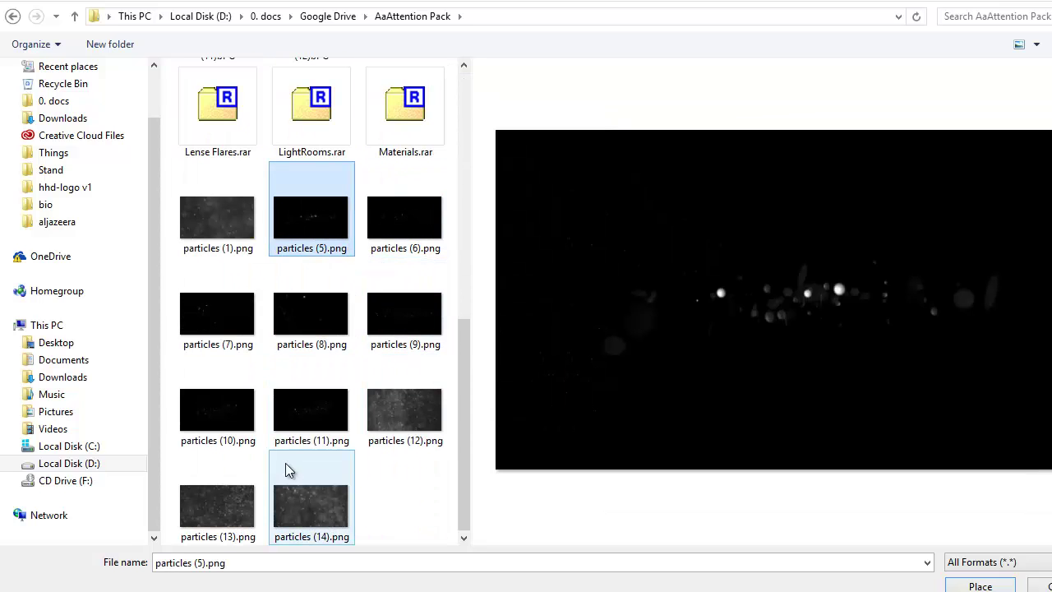
click(246, 406)
scroll(298, 337, up, 6)
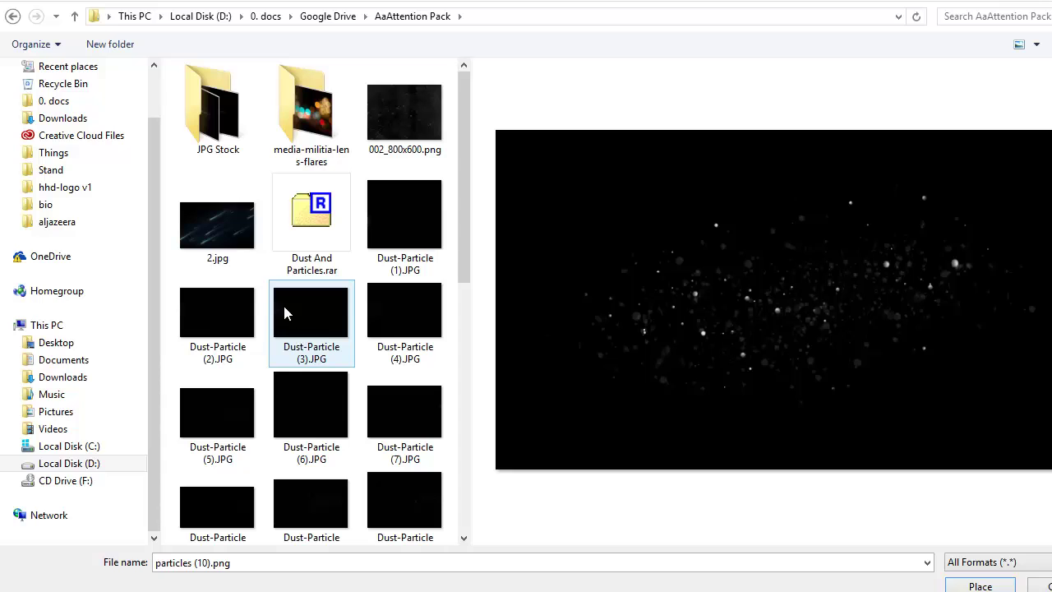
double_click(217, 156)
key(BackSpace)
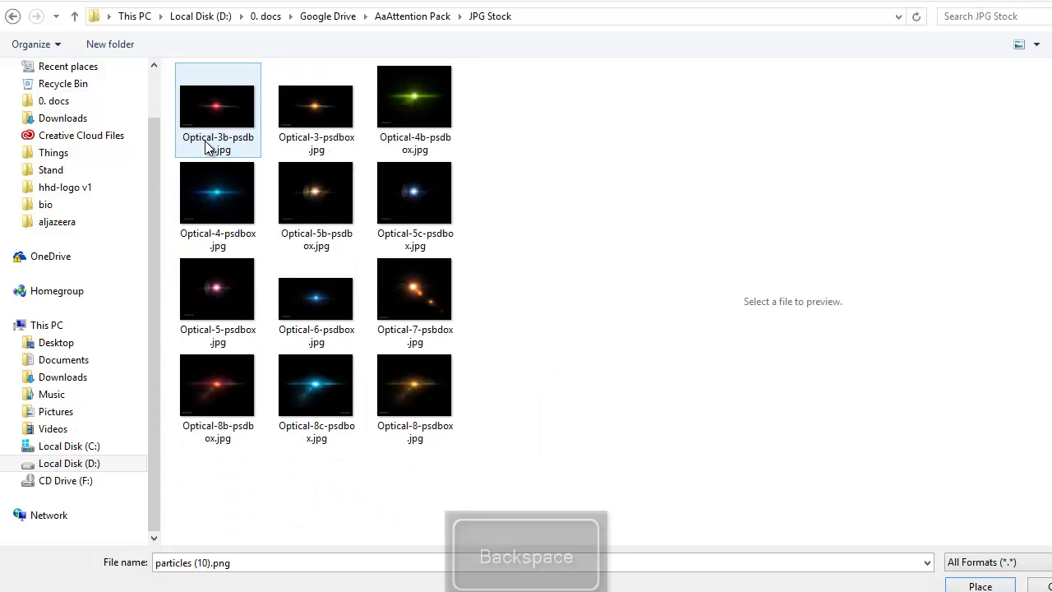
double_click(323, 116)
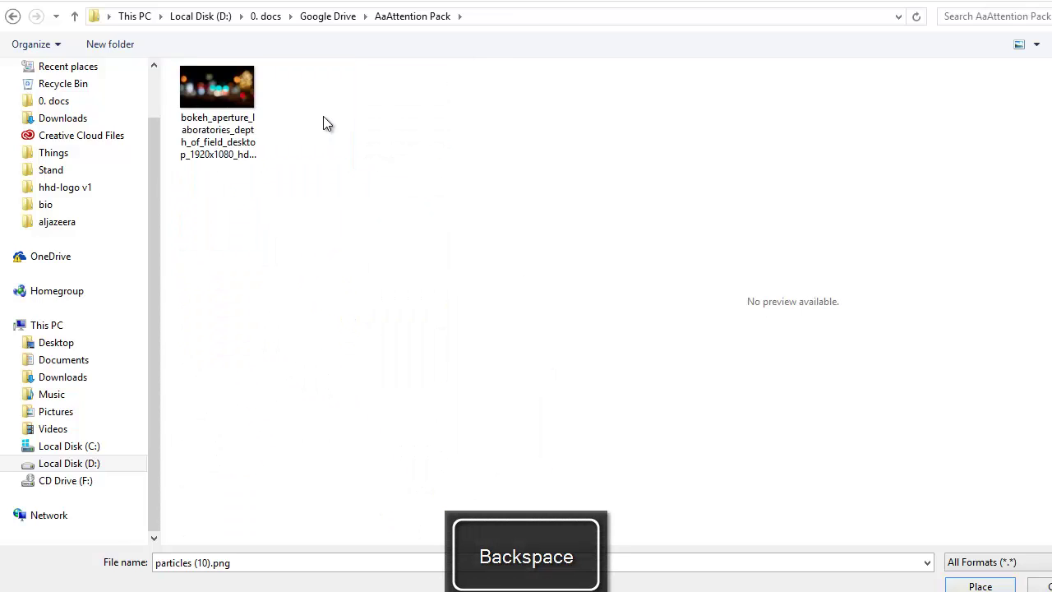
key(BackSpace)
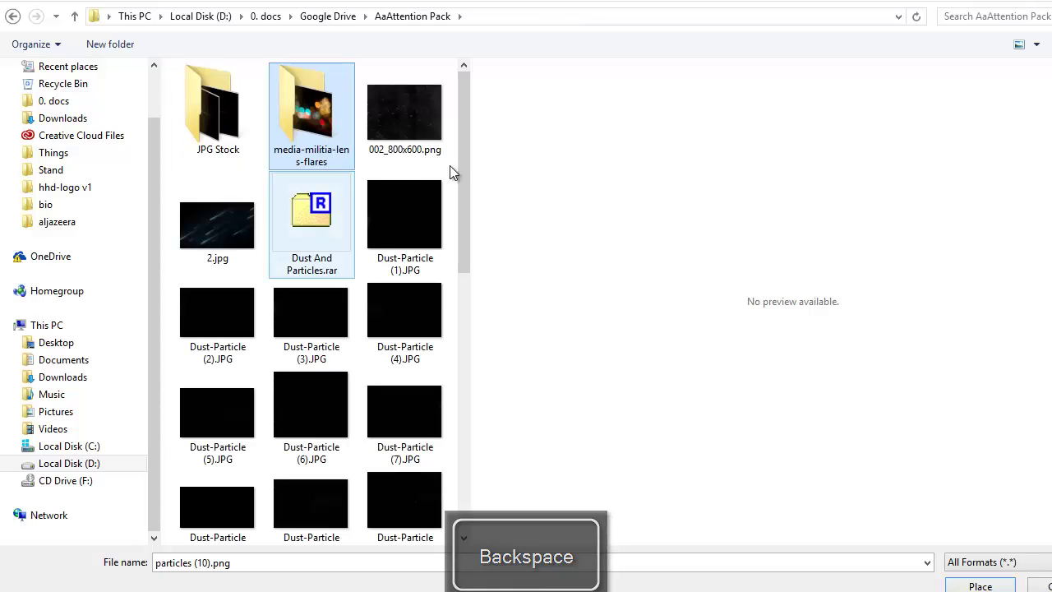
Compare the dust and particle images in the AaAttention Pack folder and place Dust-Particle (2).JPG in the document.
click(447, 204)
click(433, 116)
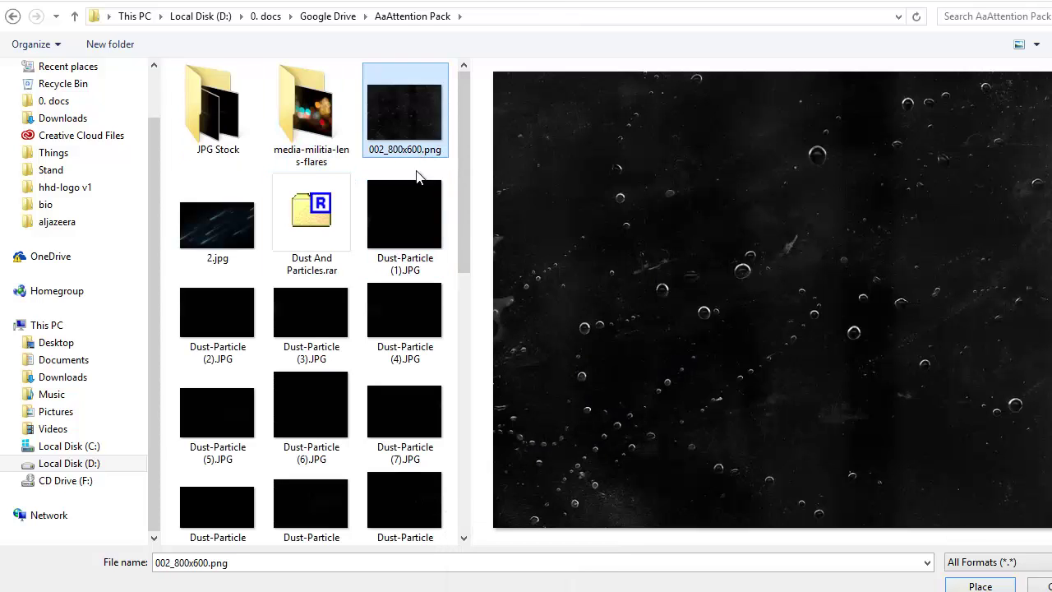
click(425, 296)
click(219, 252)
click(226, 346)
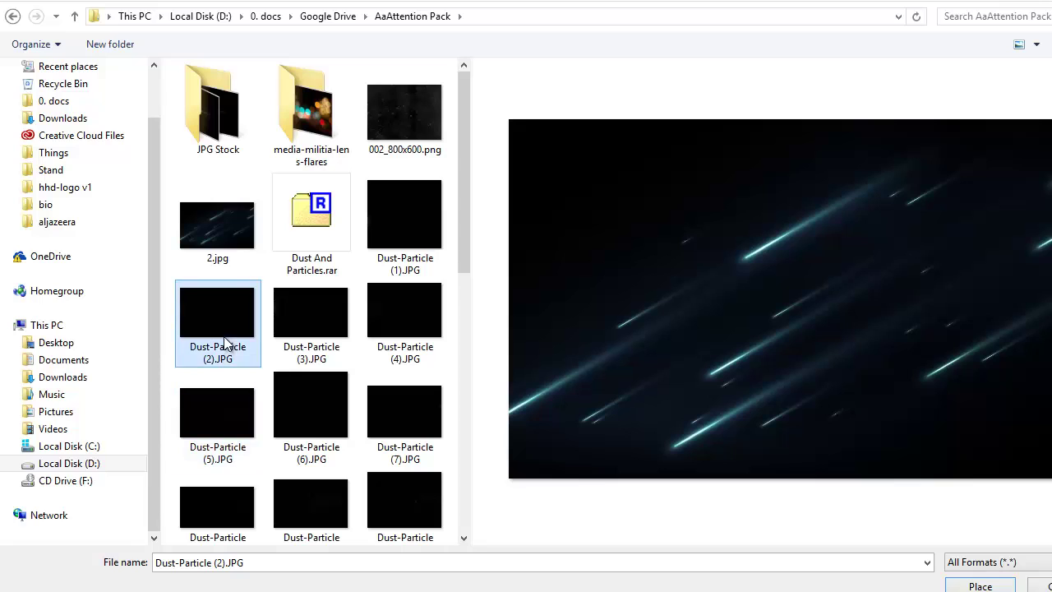
click(240, 393)
click(284, 396)
click(325, 350)
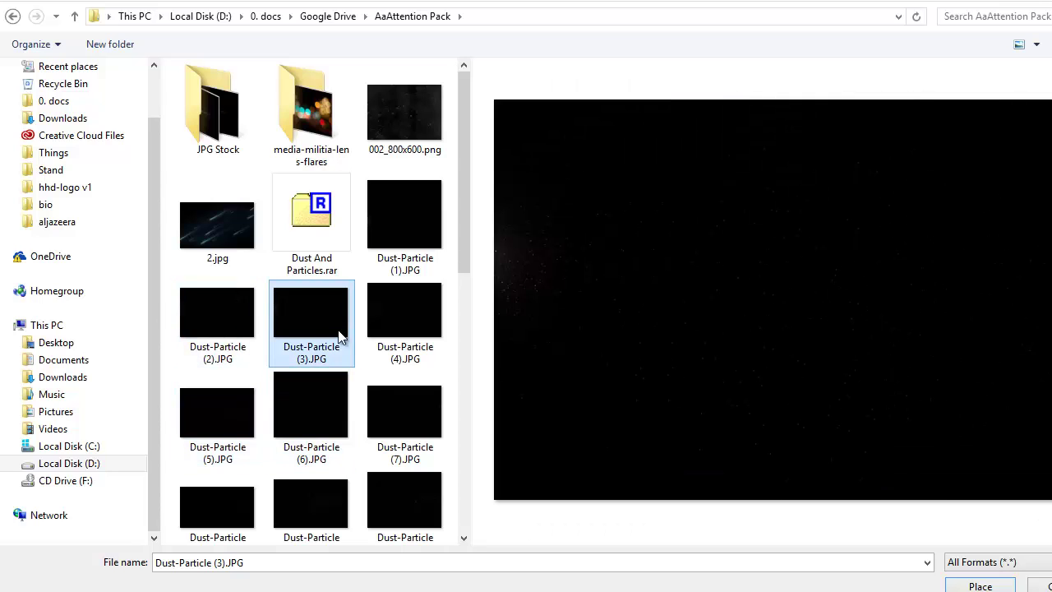
click(386, 494)
scroll(259, 444, down, 5)
scroll(312, 272, up, 5)
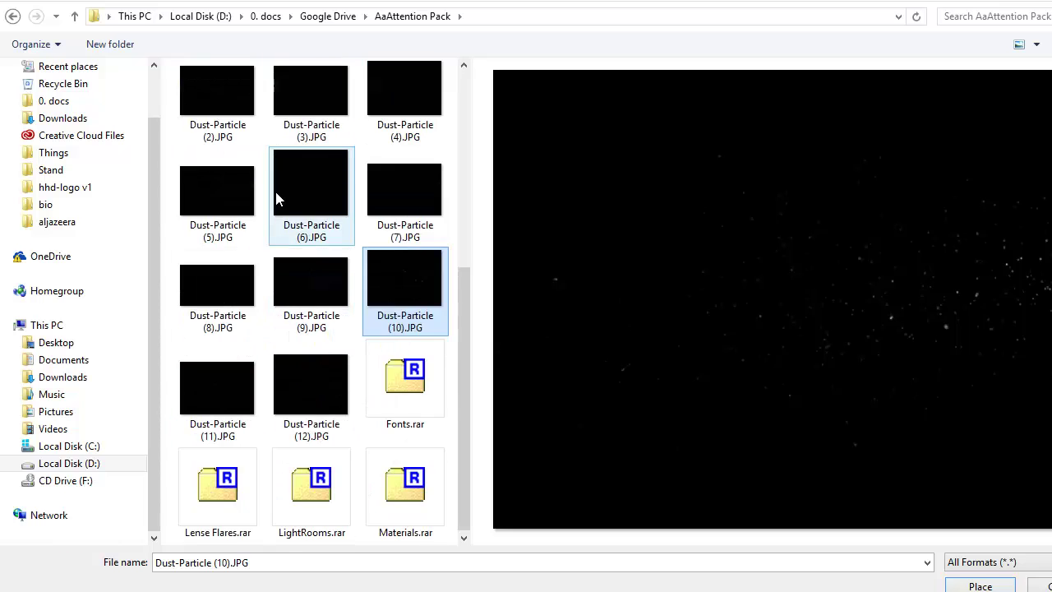
click(252, 333)
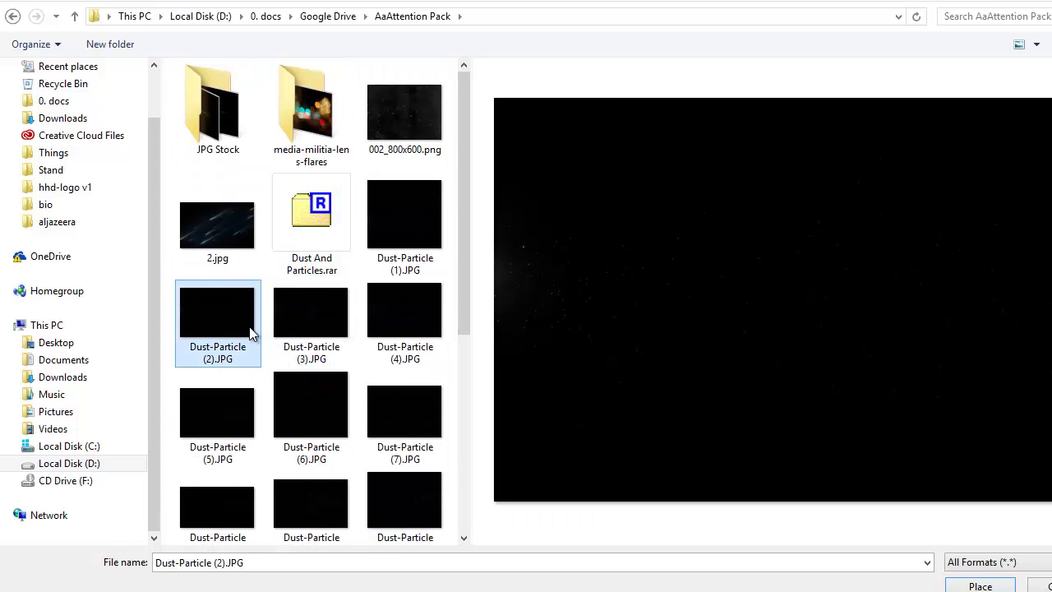
click(1002, 584)
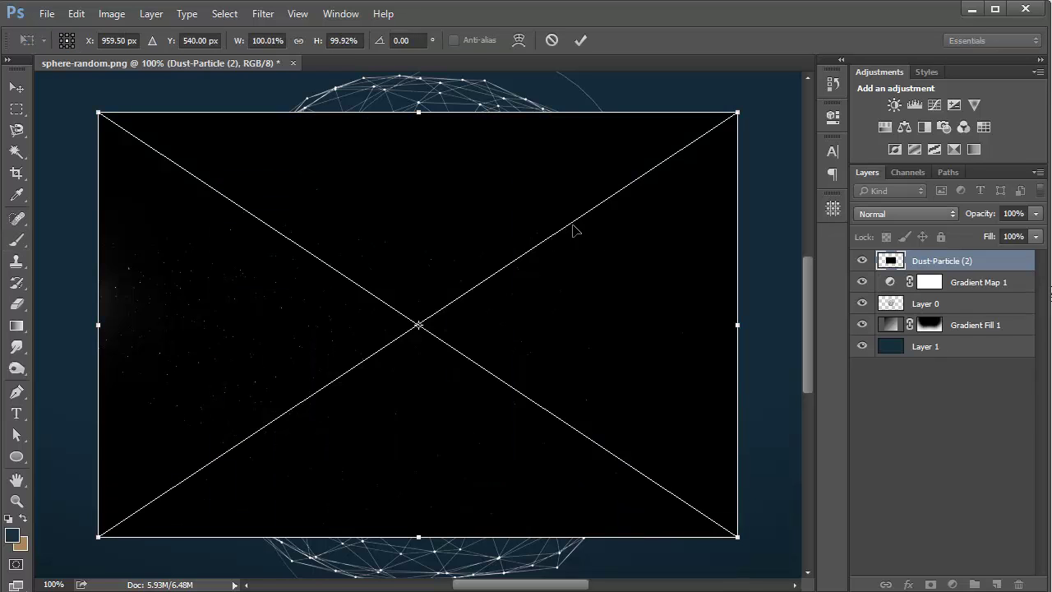
Scale the placed Dust-Particle (2) image proportionally to about 343% so it covers the whole canvas.
scroll(618, 329, down, 4)
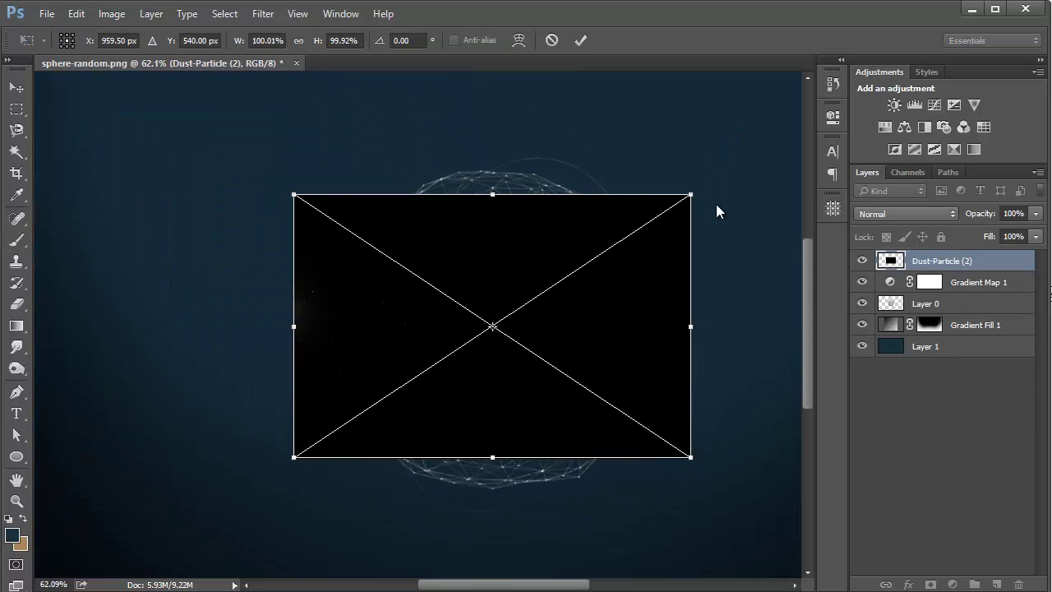
drag(699, 193, 299, 338)
key(space)
drag(171, 410, 592, 66)
scroll(257, 403, down, 4)
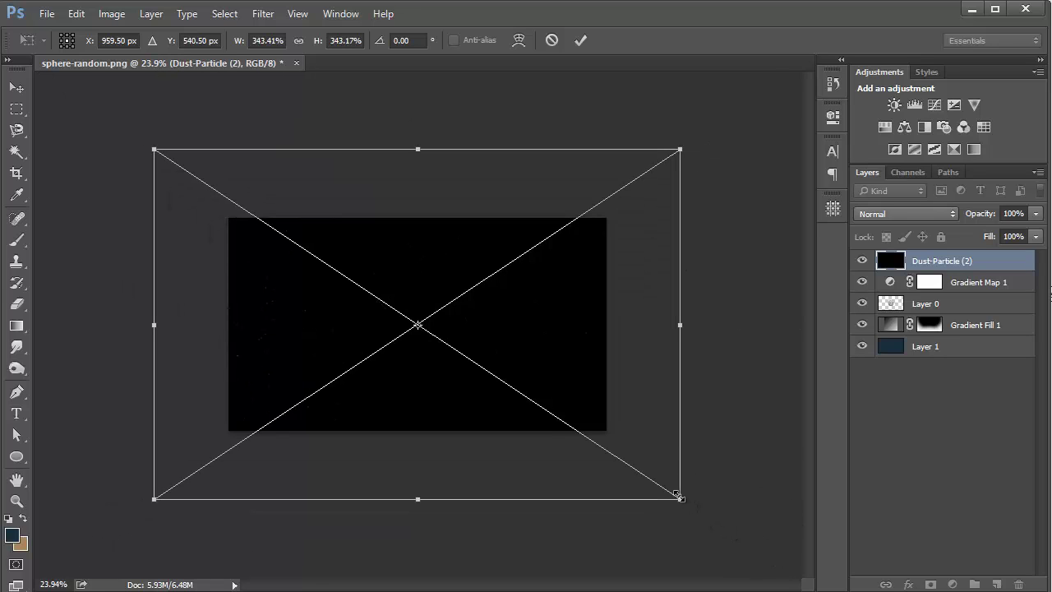
Rotate the Dust-Particle (2) image to -90° and move it up until its lower edge meets the canvas bottom, committing the transform.
drag(709, 470, 533, 171)
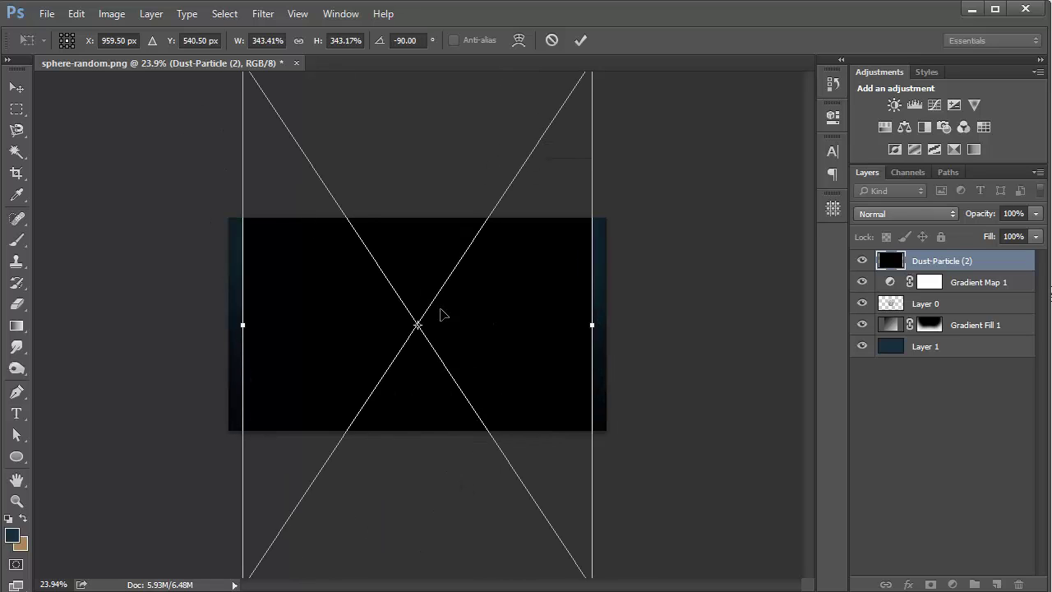
drag(441, 314, 461, 333)
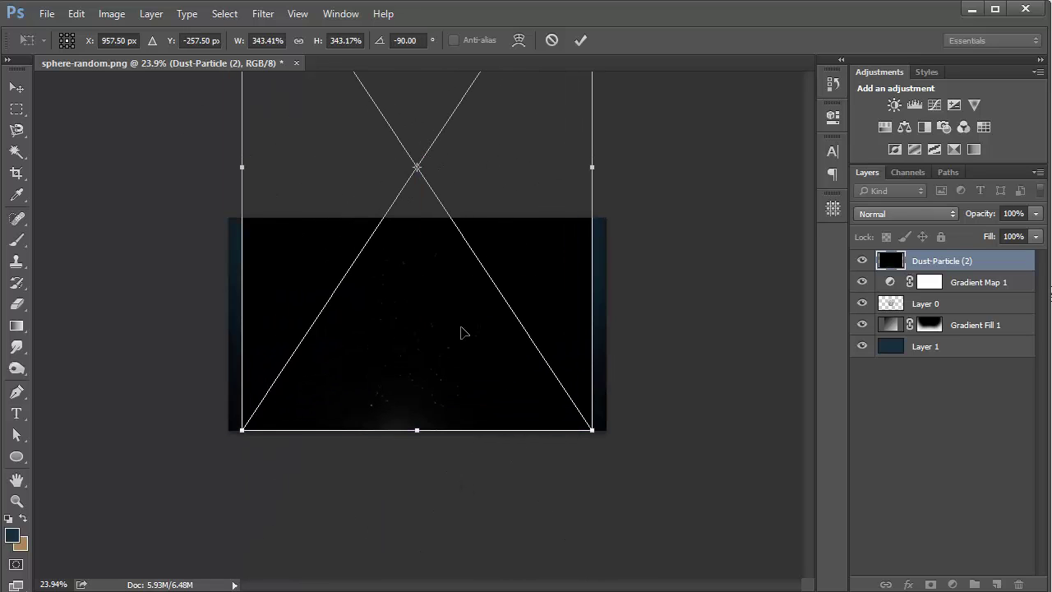
key(b)
key(Return)
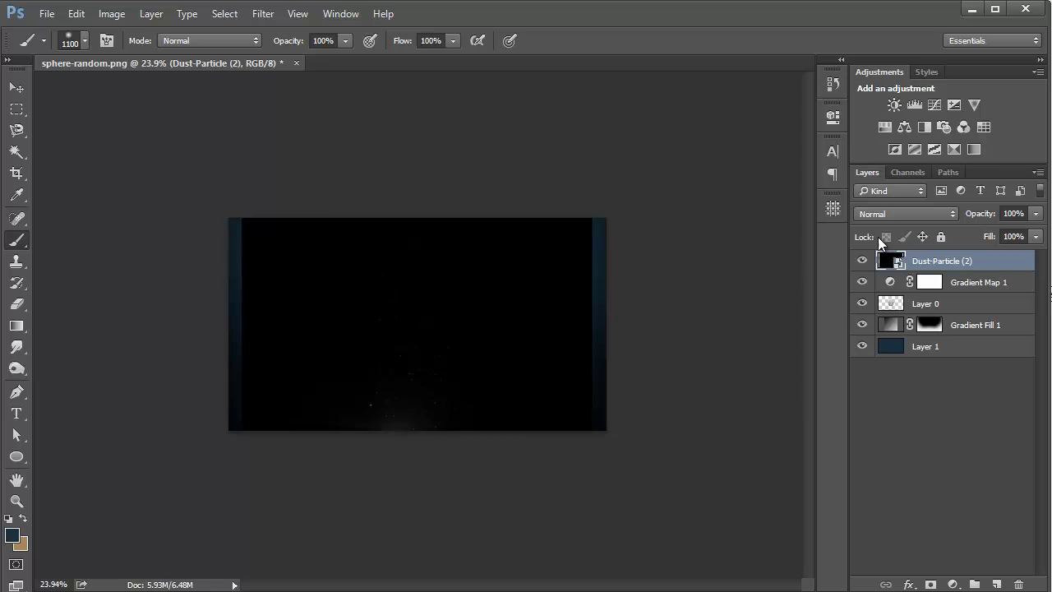
Set the Dust-Particle (2) layer to Screen blend mode and inspect the particles around the underside of the sphere.
click(916, 214)
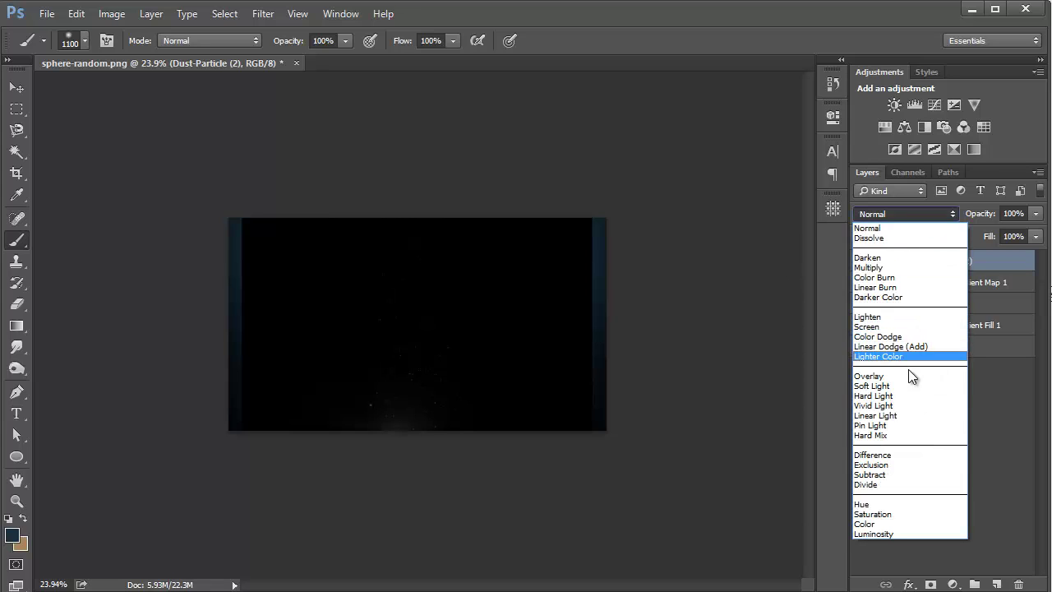
click(904, 326)
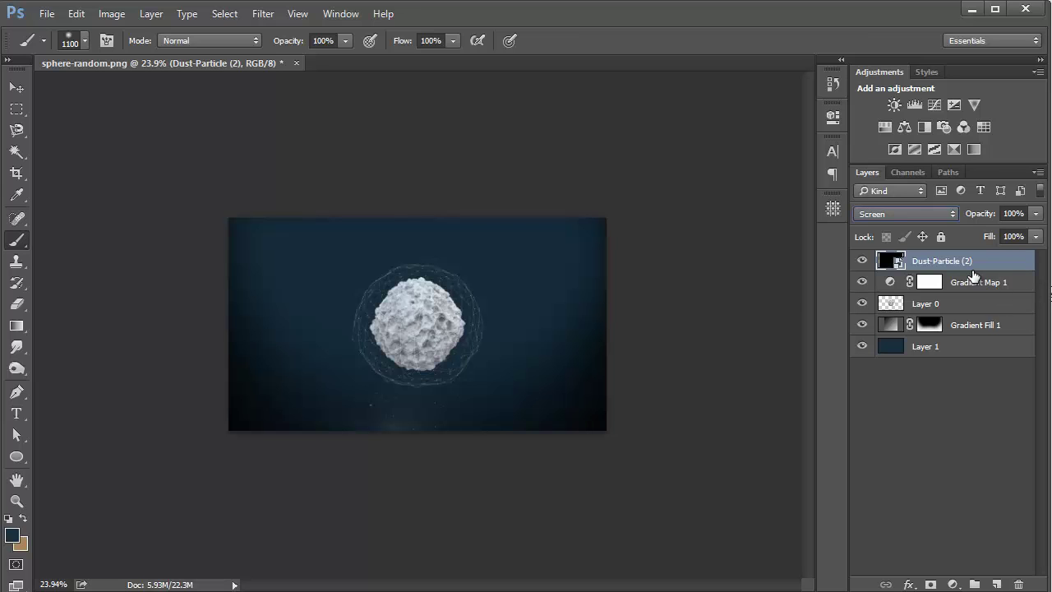
click(18, 88)
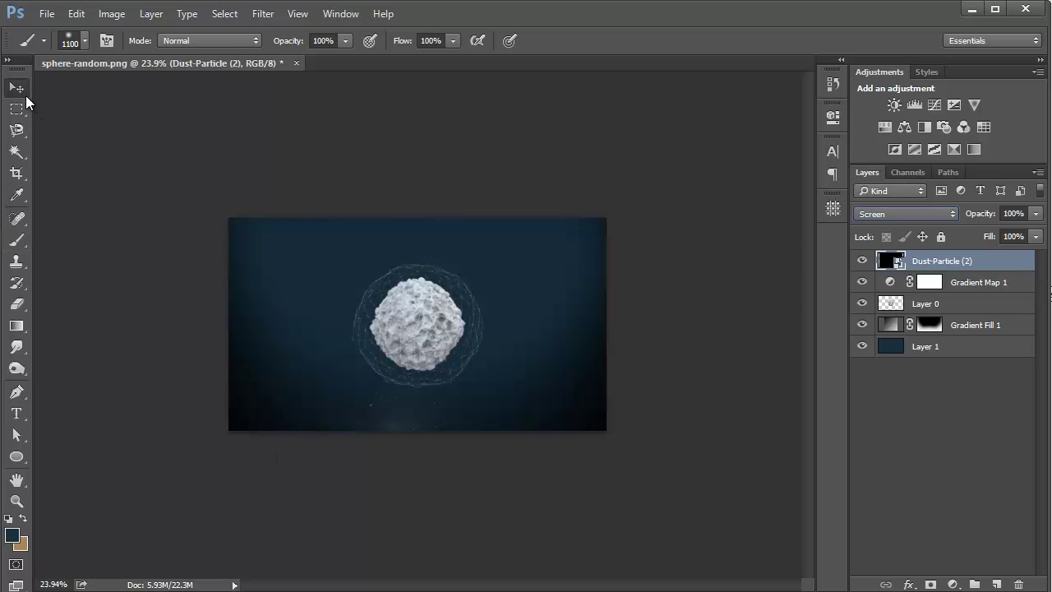
scroll(367, 439, up, 5)
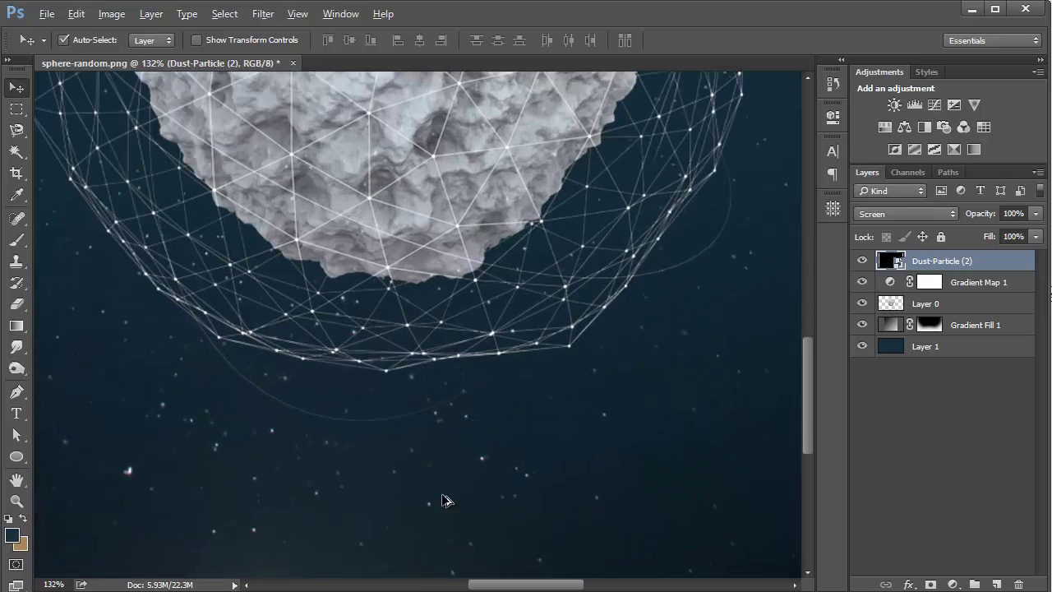
key(space)
drag(458, 447, 467, 415)
scroll(389, 295, down, 3)
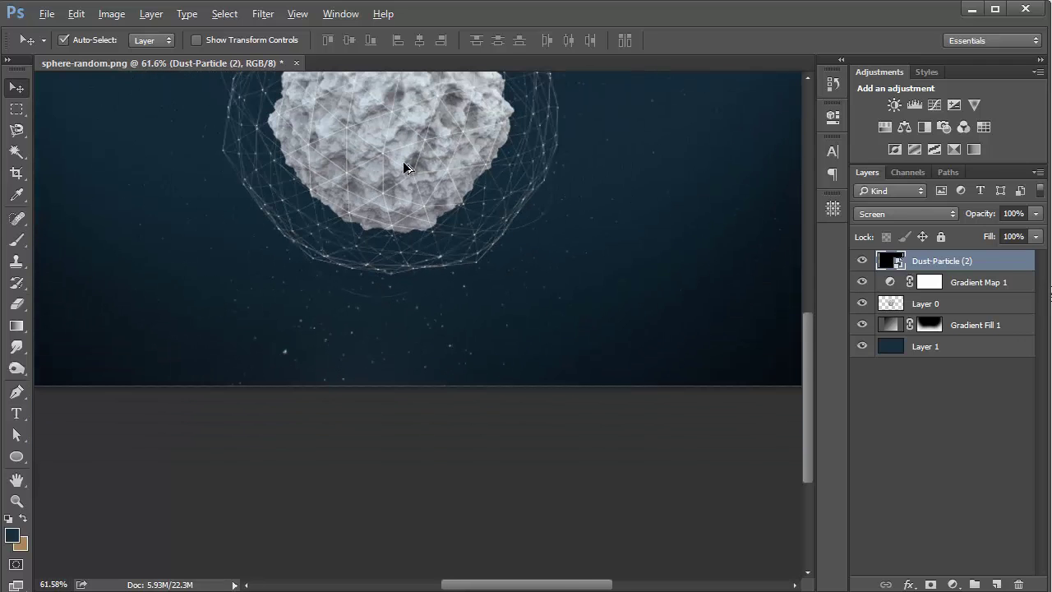
Move the Dust-Particle (2) layer beneath Layer 0 so the particles sit behind the sphere.
drag(992, 268, 982, 326)
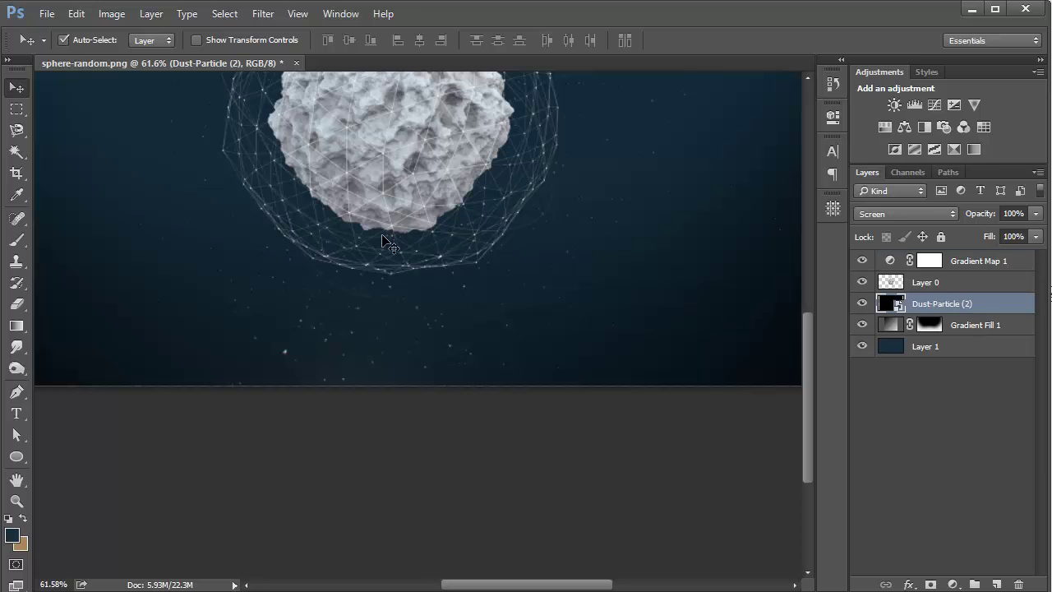
scroll(336, 216, down, 1)
drag(385, 157, 466, 340)
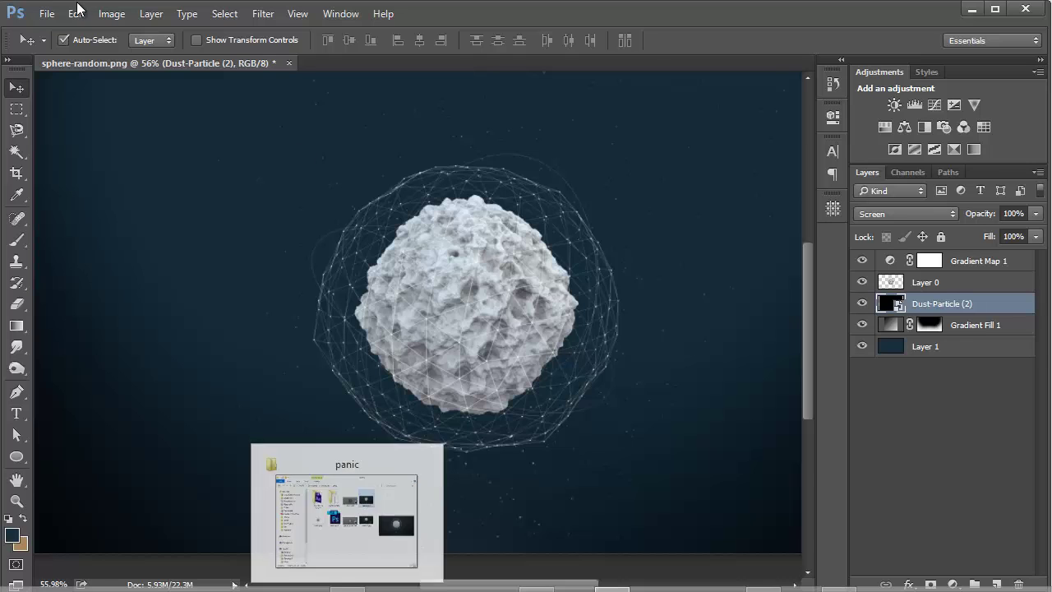
Preview more particle images from the AaAttention Pack folder and place Dust-Particle (12).JPG as an embedded image.
click(47, 14)
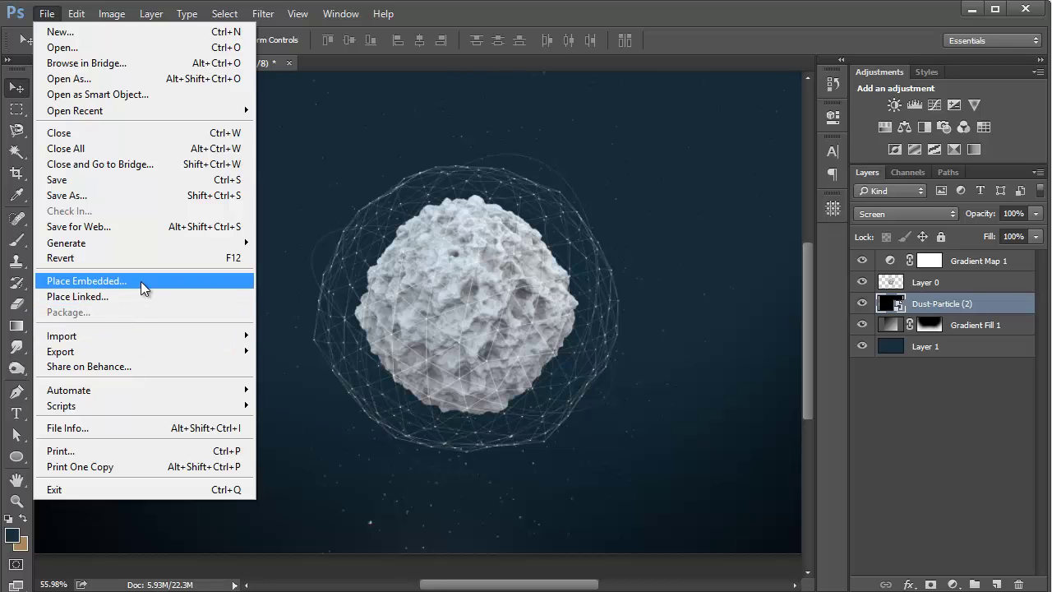
click(139, 282)
click(444, 123)
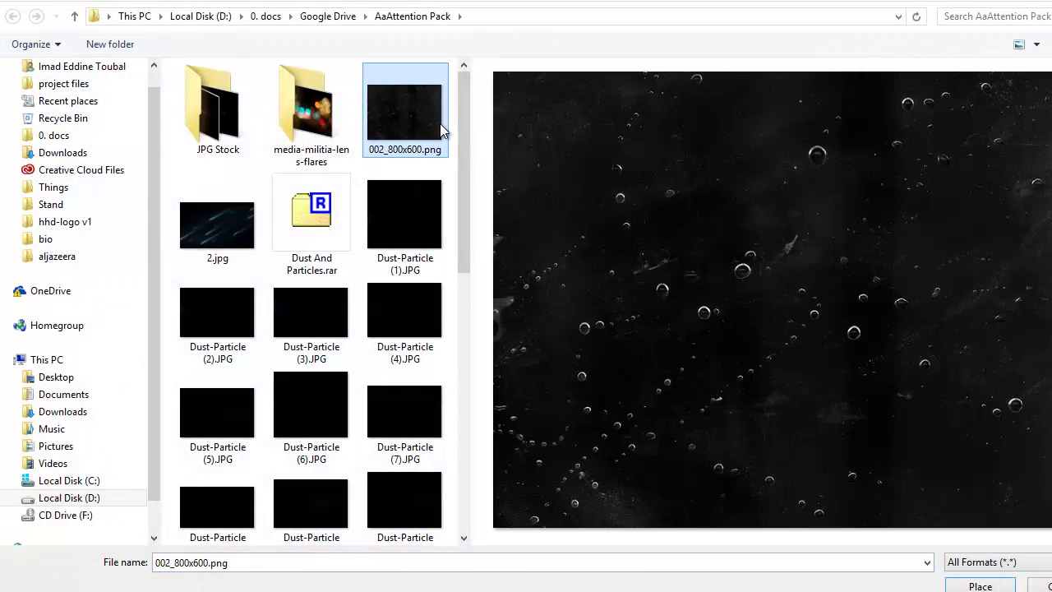
click(421, 397)
scroll(448, 291, down, 5)
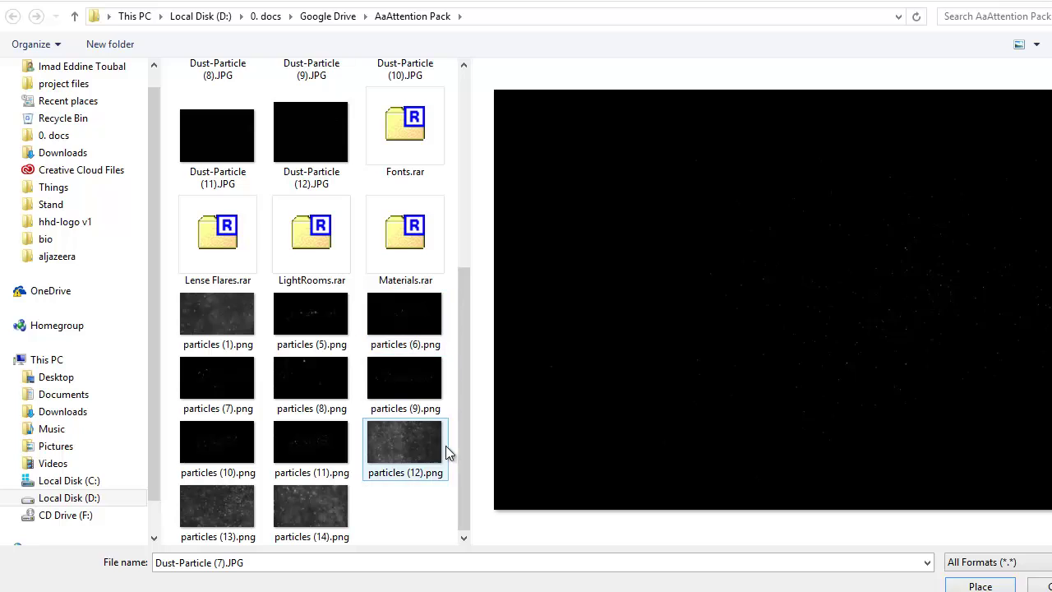
click(429, 393)
click(424, 331)
click(414, 366)
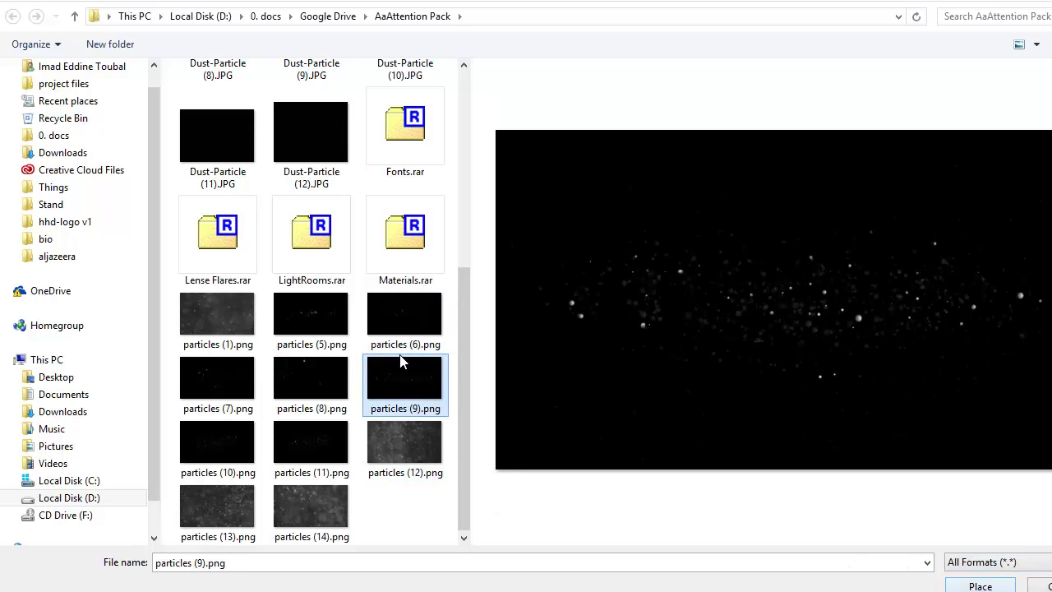
click(290, 128)
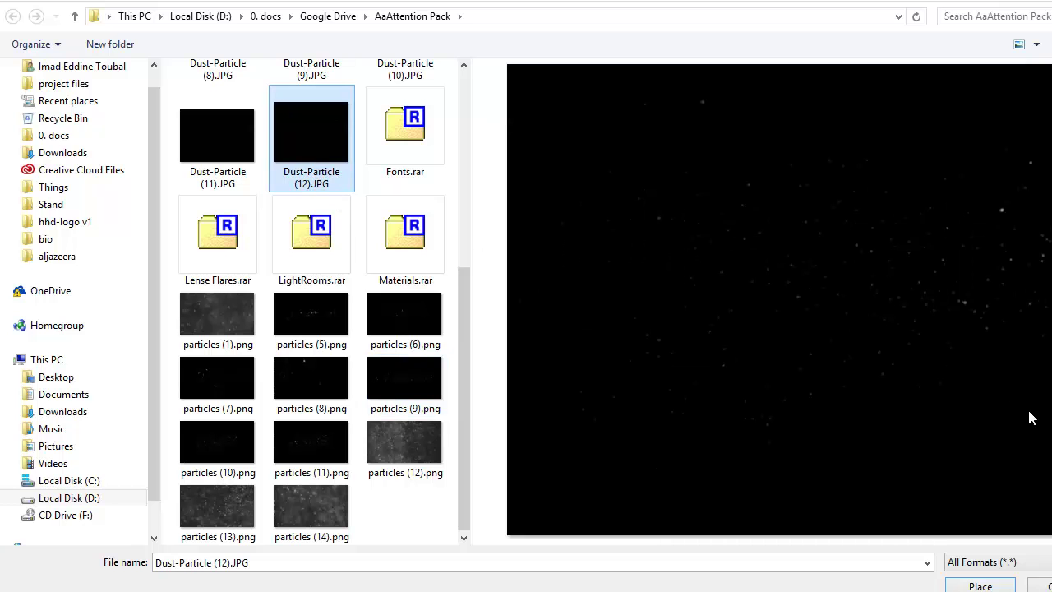
click(979, 586)
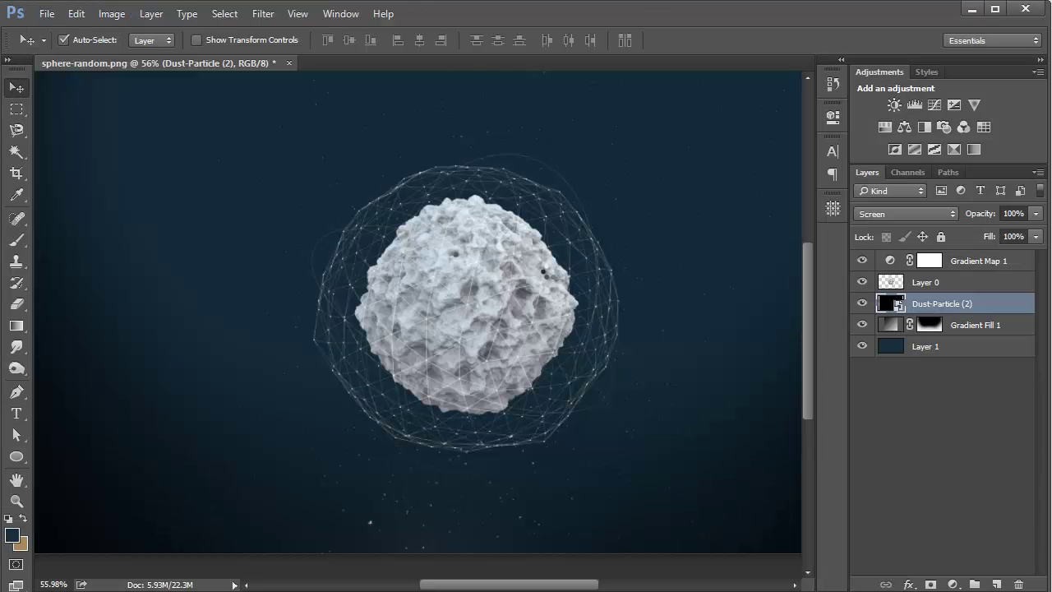
Scale the Dust-Particle (12) image to about 180%, rotate it to -90° over the sphere, and commit the transform.
drag(545, 211, 656, 132)
drag(687, 468, 522, 202)
drag(395, 205, 443, 185)
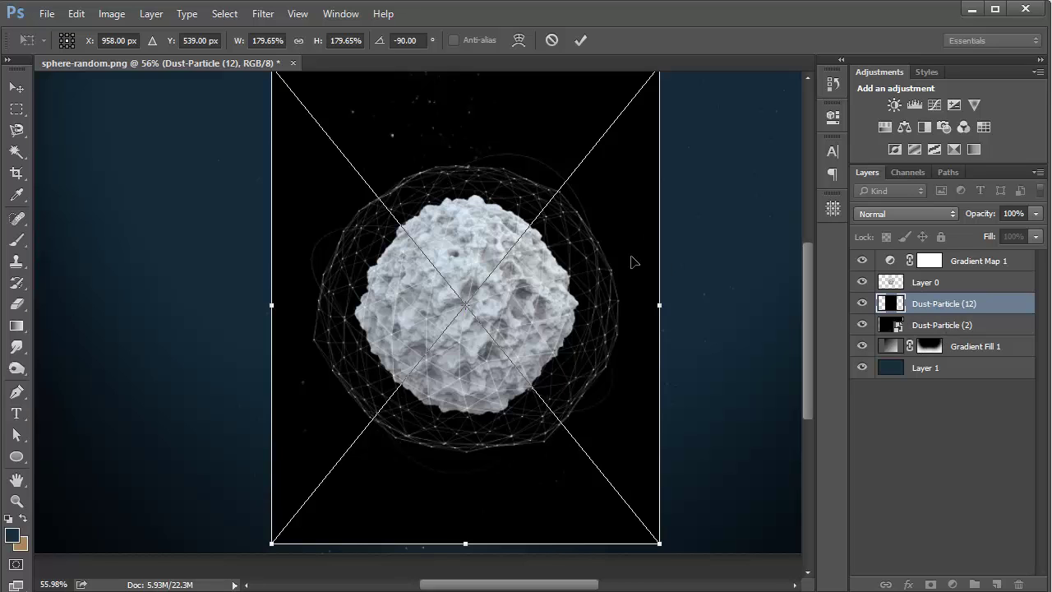
key(Return)
Set the Dust-Particle (12) layer to Screen blend mode.
click(927, 213)
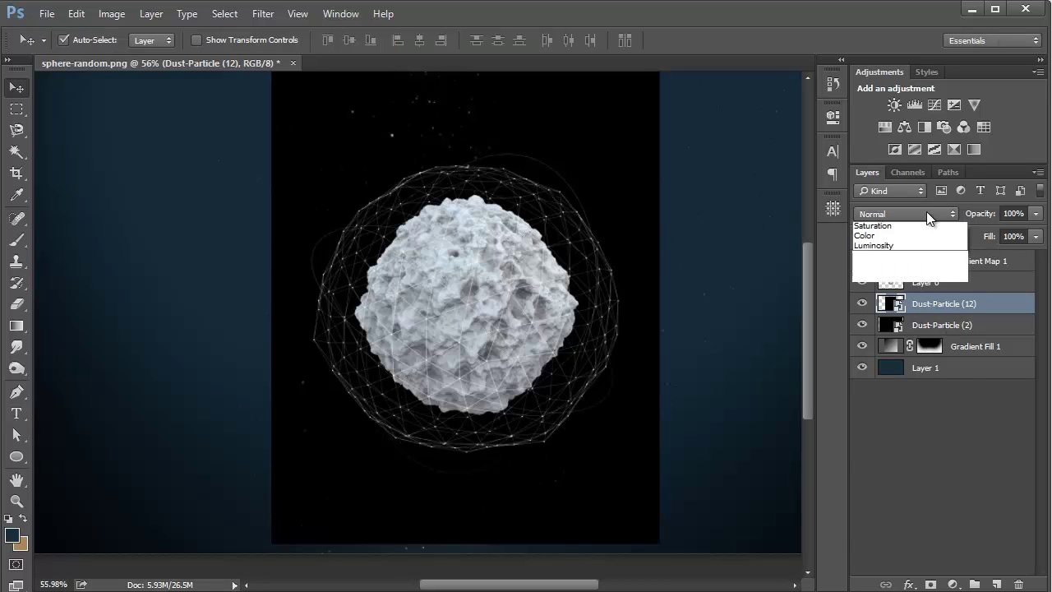
click(906, 327)
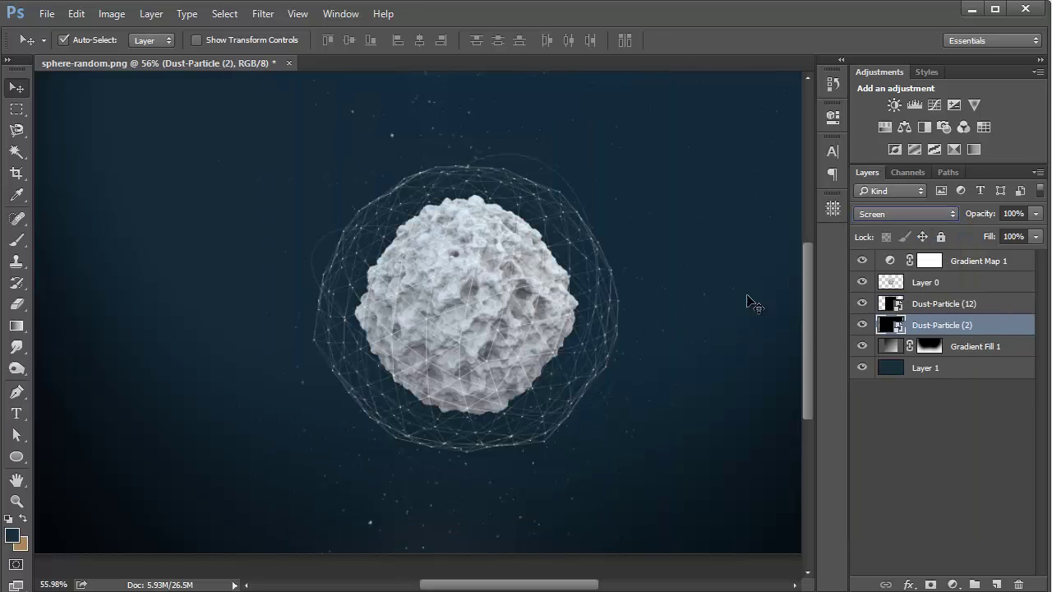
Select Layer 1 as the insertion point and open the recently used file panic.psd.
click(982, 368)
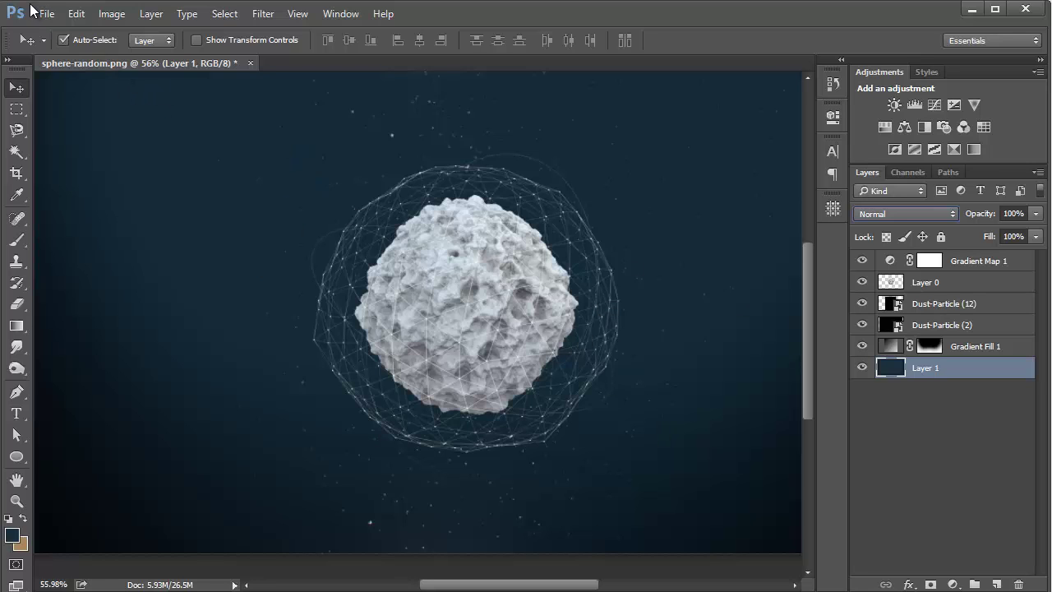
click(44, 13)
mouse_move(160, 110)
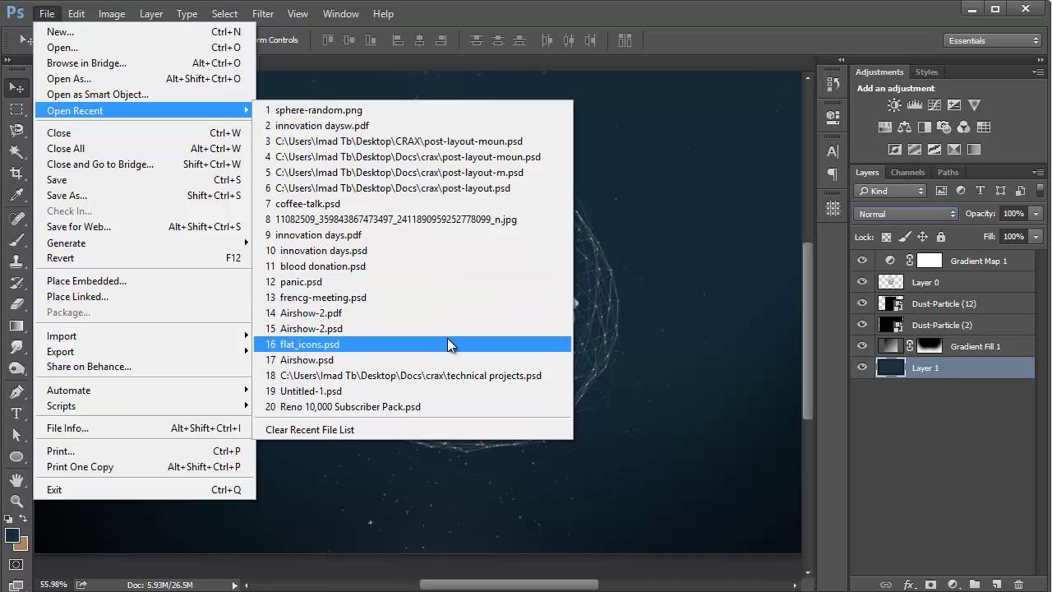
click(425, 283)
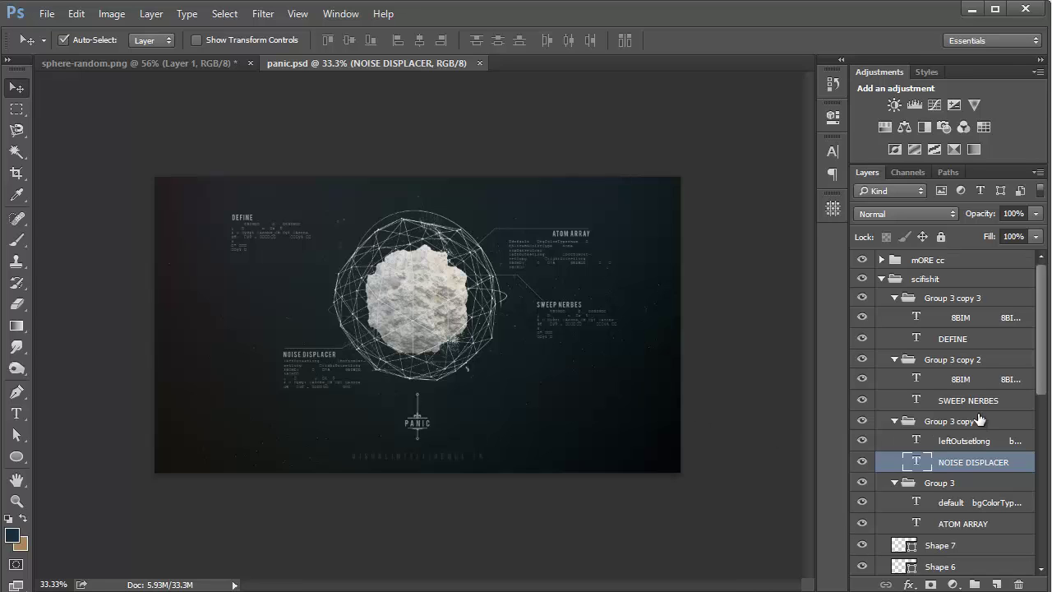
Expand the DUST group in panic.psd and select its noisy_black_texture_4 layer.
scroll(960, 515, down, 5)
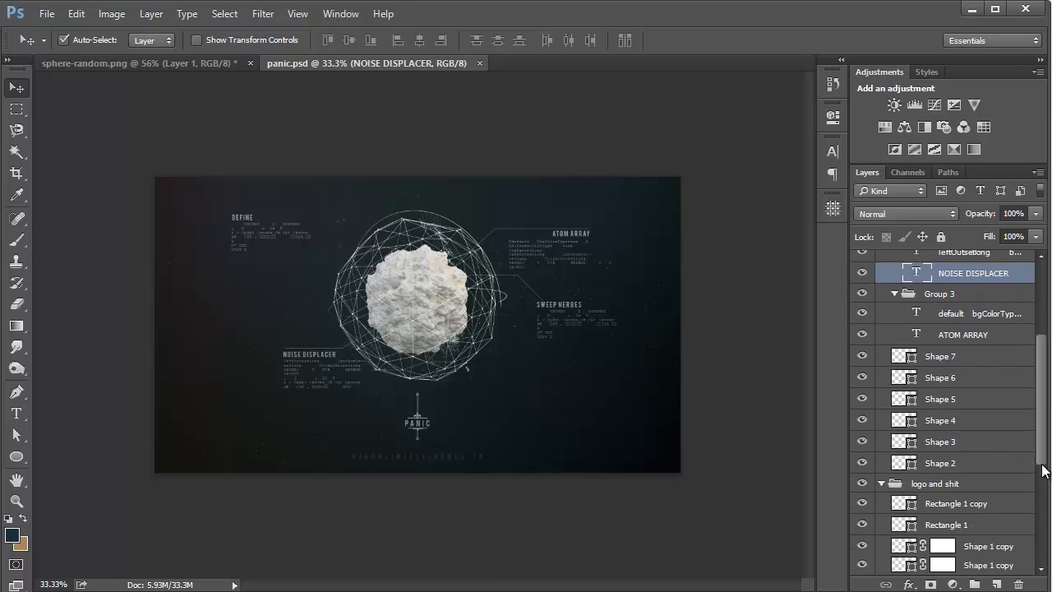
scroll(989, 469, down, 3)
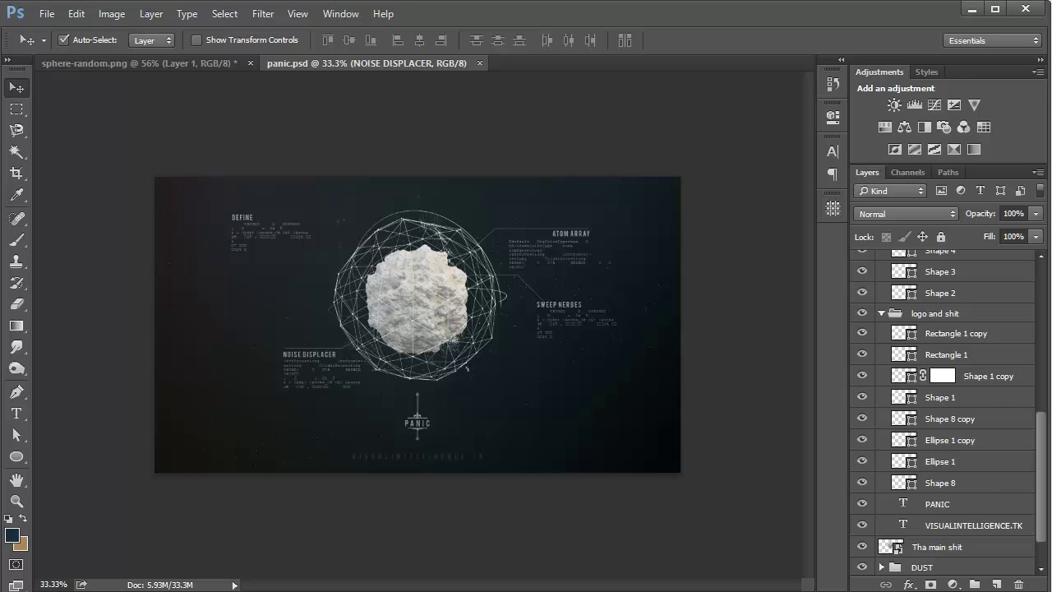
scroll(942, 511, down, 2)
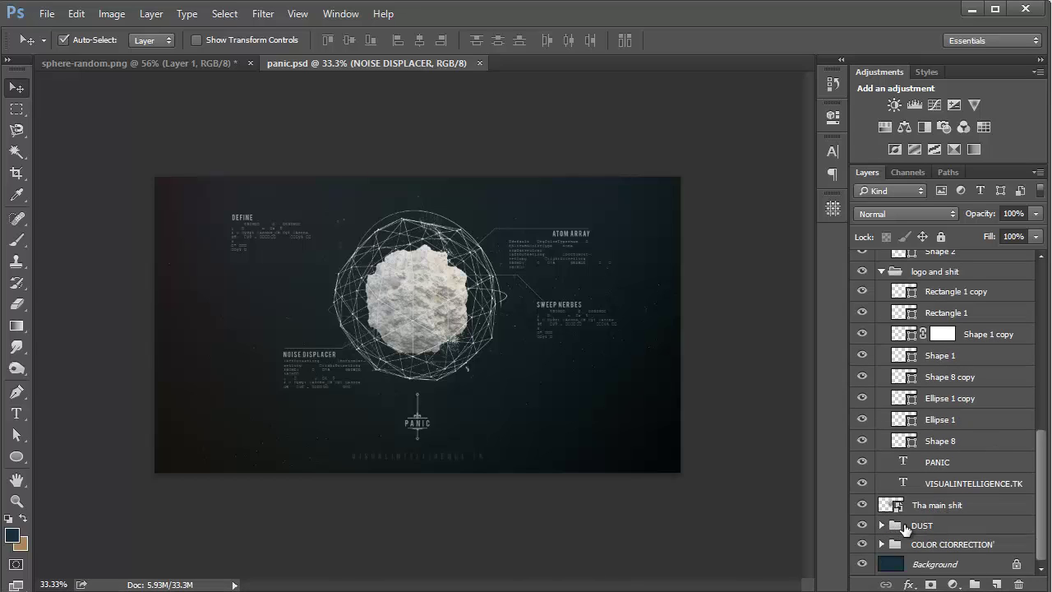
click(882, 524)
click(952, 527)
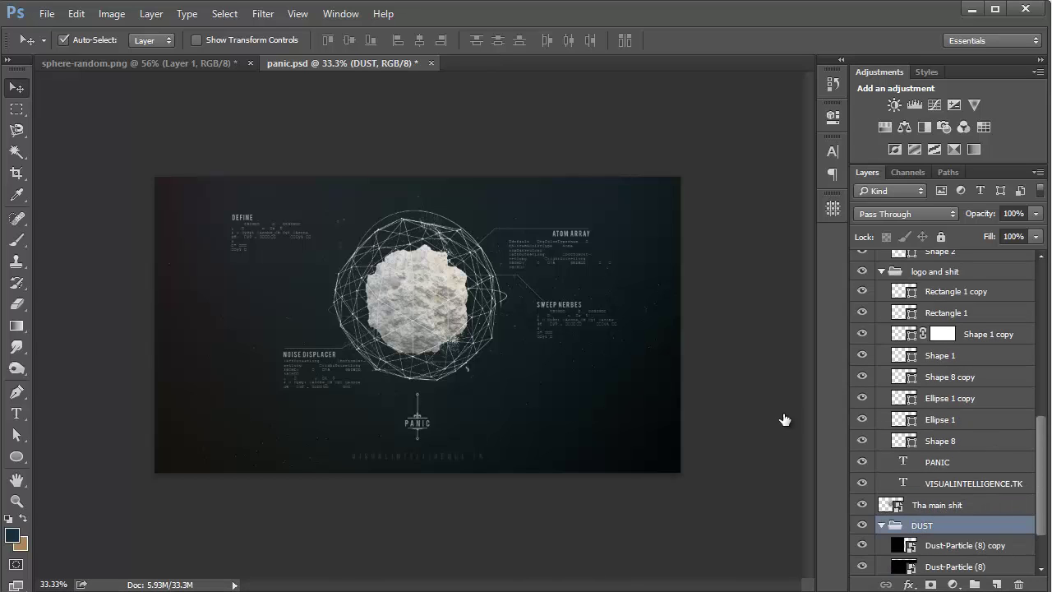
scroll(763, 369, down, 3)
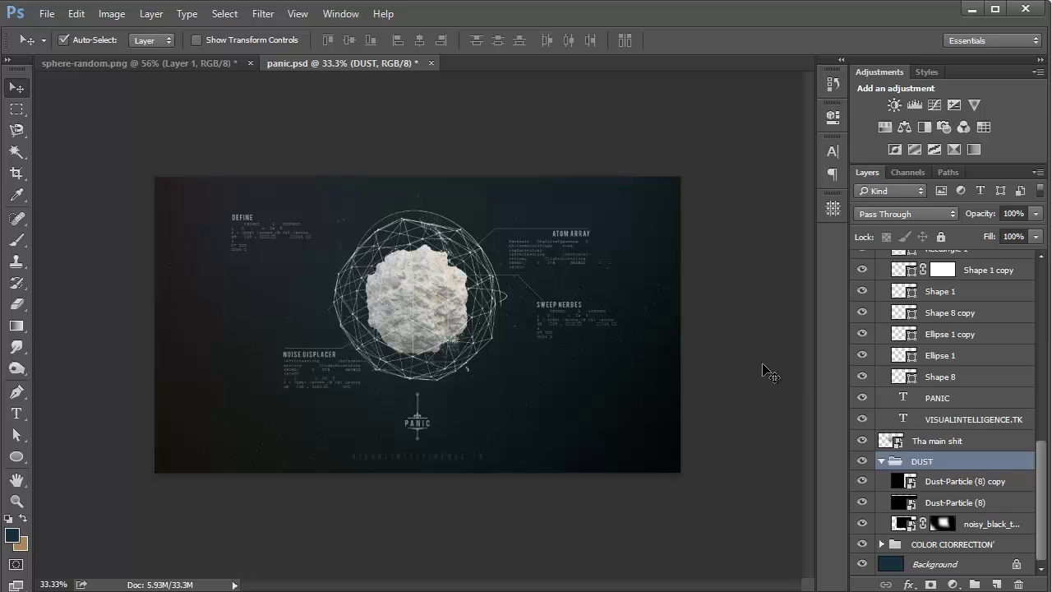
click(953, 525)
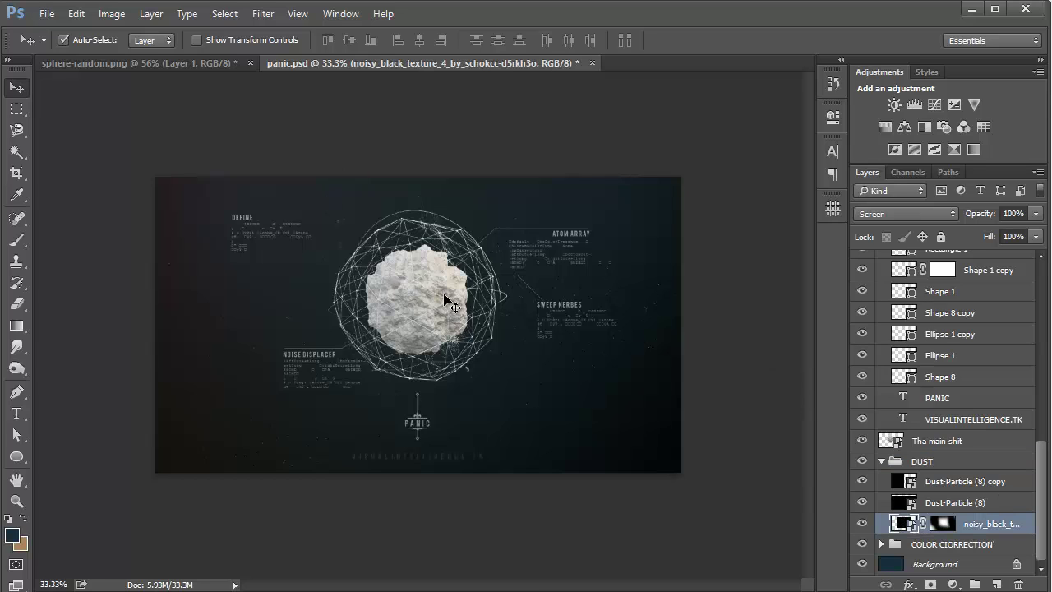
mouse_move(431, 236)
mouse_down()
mouse_move(378, 168)
mouse_move(430, 235)
mouse_up()
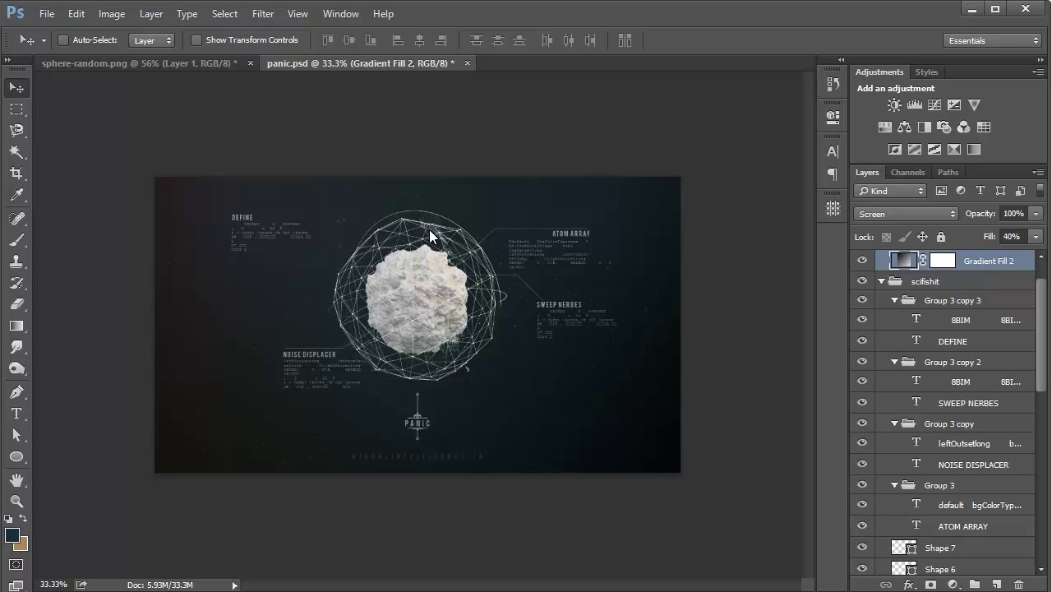
scroll(429, 229, down, 8)
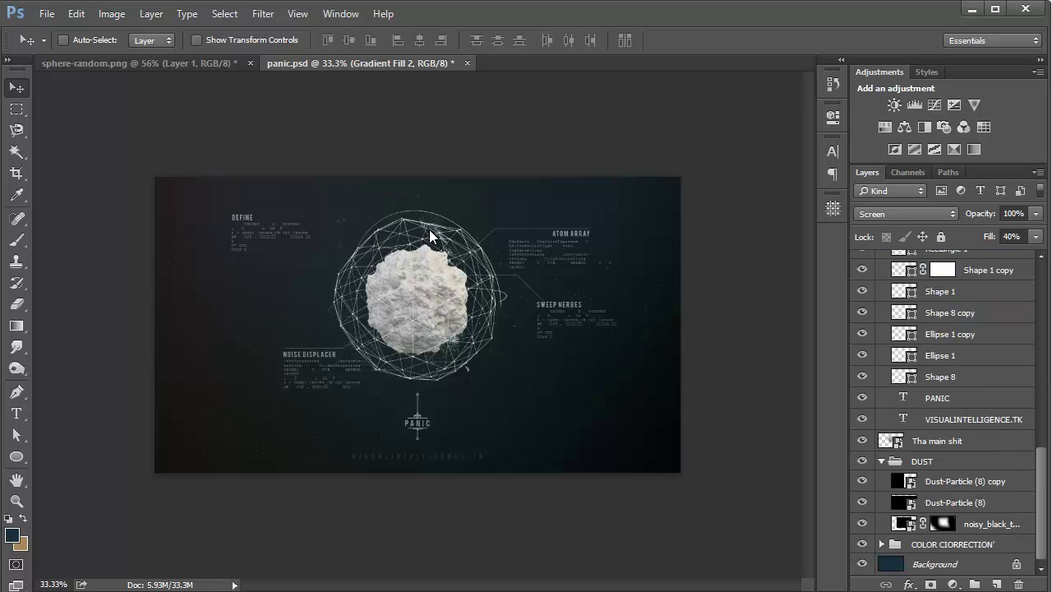
click(978, 524)
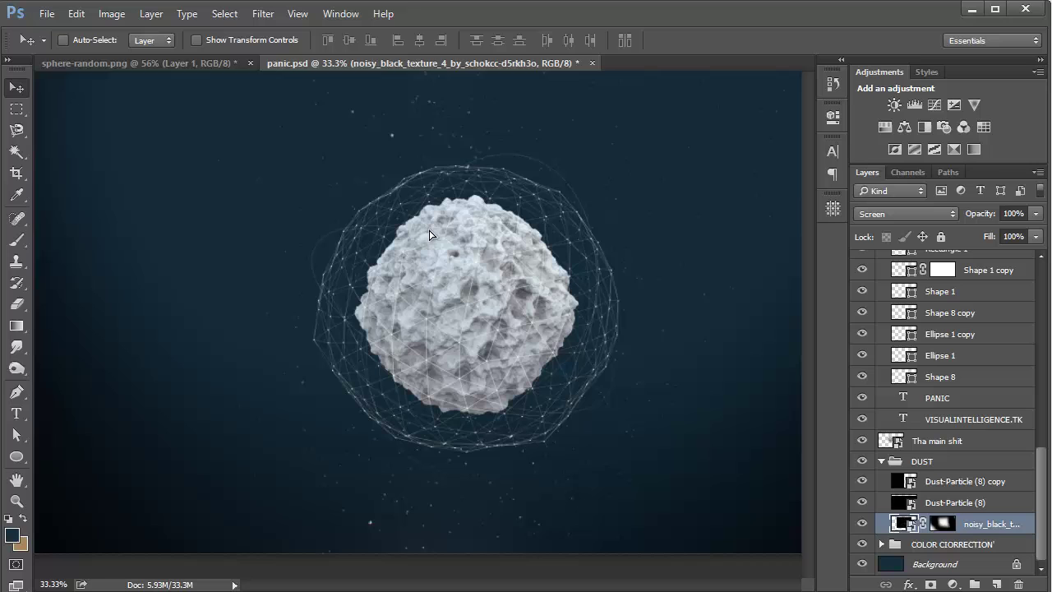
Copy the noisy black texture layer into sphere-random.png above Layer 1 and reposition it so its particle streak rises above the sphere.
key(ctrl+Tab)
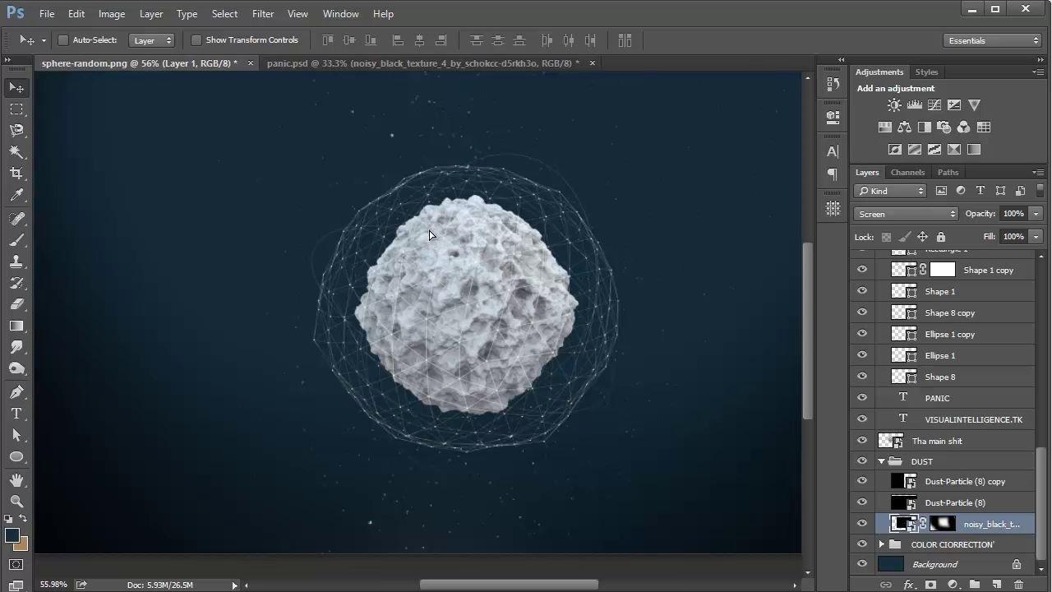
drag(429, 235, 440, 243)
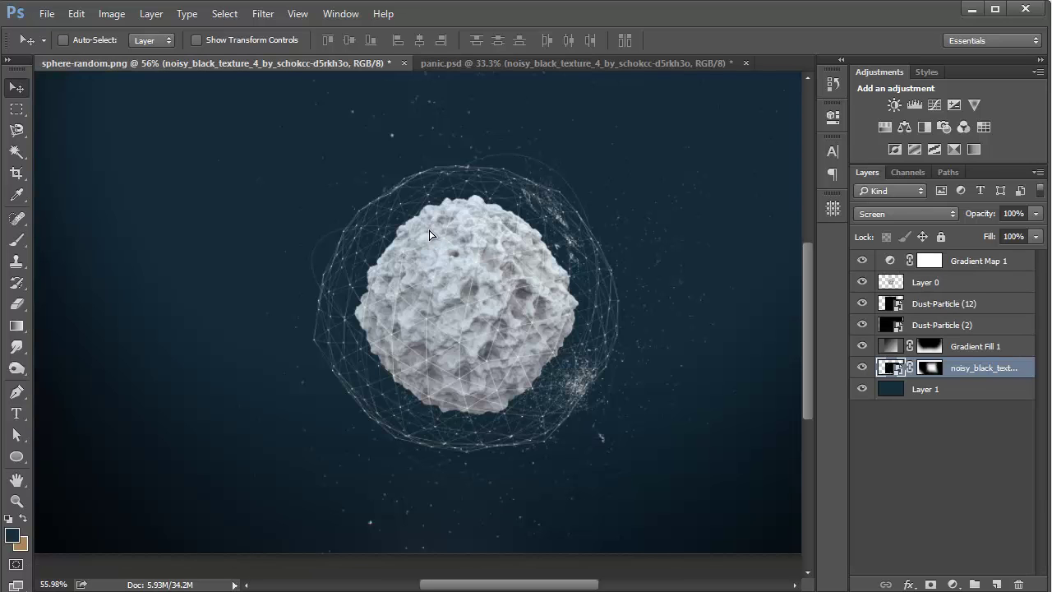
mouse_move(588, 401)
mouse_down()
mouse_move(508, 338)
mouse_move(494, 339)
mouse_up()
drag(430, 235, 431, 237)
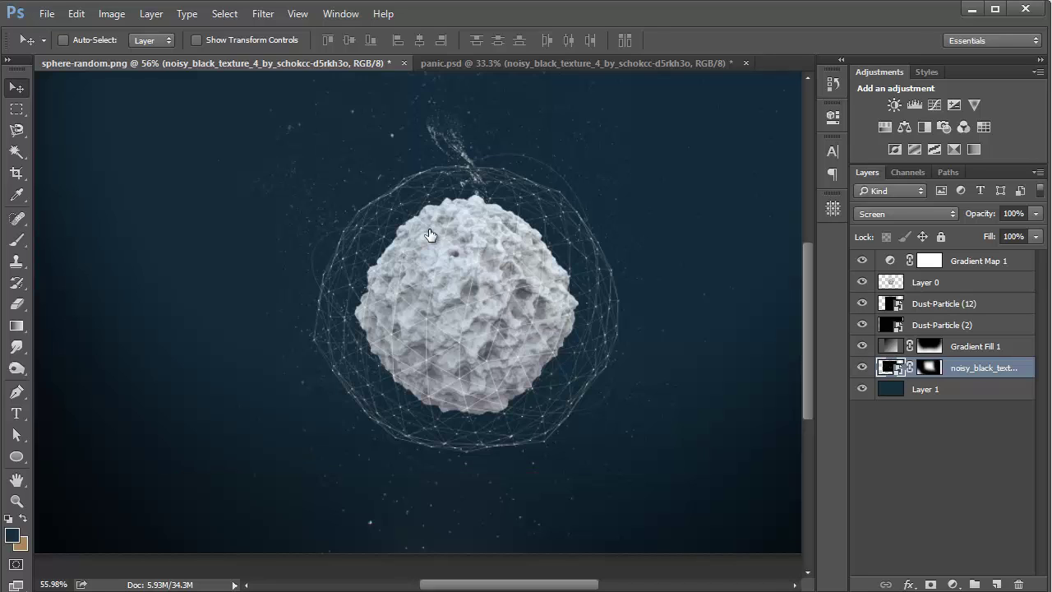
Add a Curves adjustment above Gradient Map 1 and shape a gentle S-curve that darkens shadows and brightens highlights.
click(978, 260)
click(935, 106)
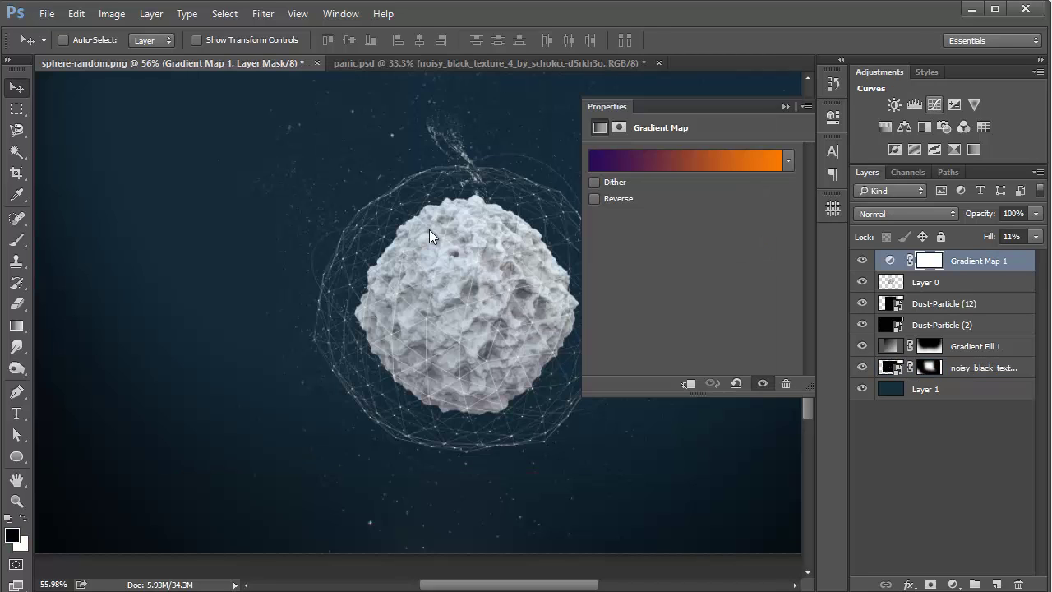
drag(740, 242, 745, 226)
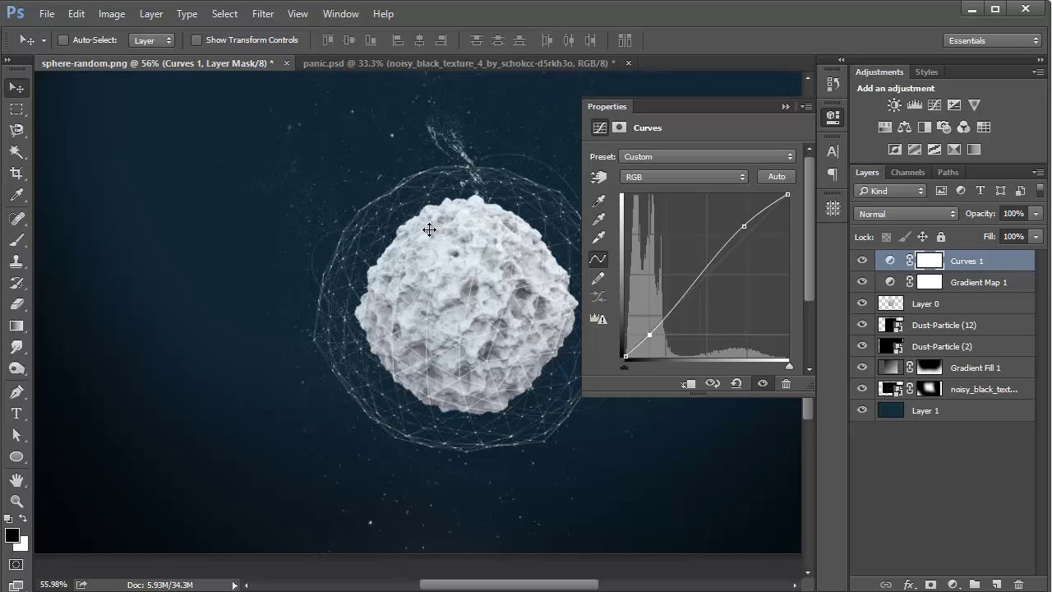
click(429, 231)
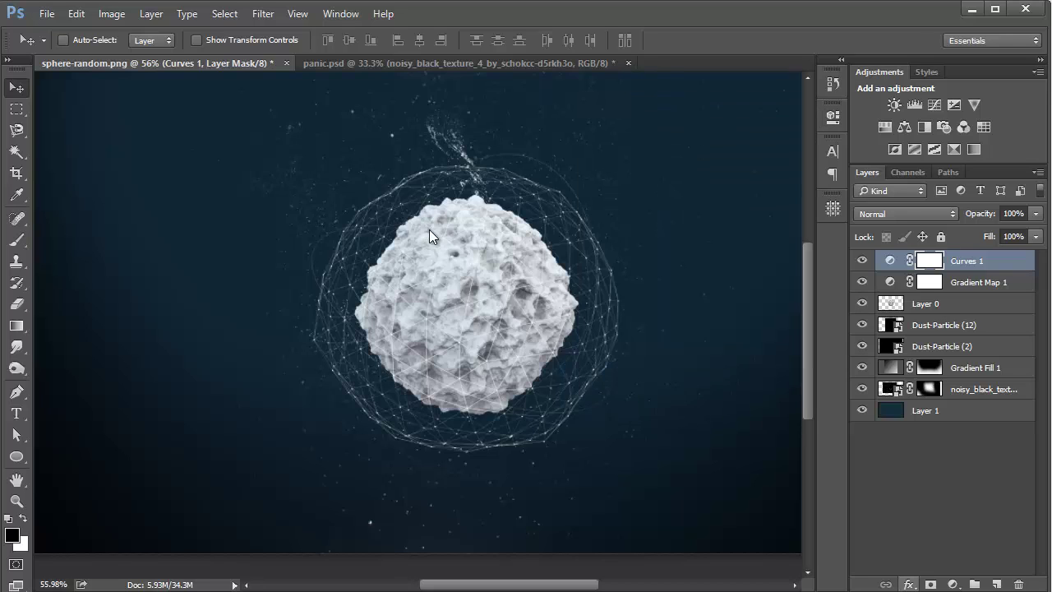
Add a linear Gradient Fill layer above Curves 1 with an angle of -59.04°.
click(952, 585)
click(978, 294)
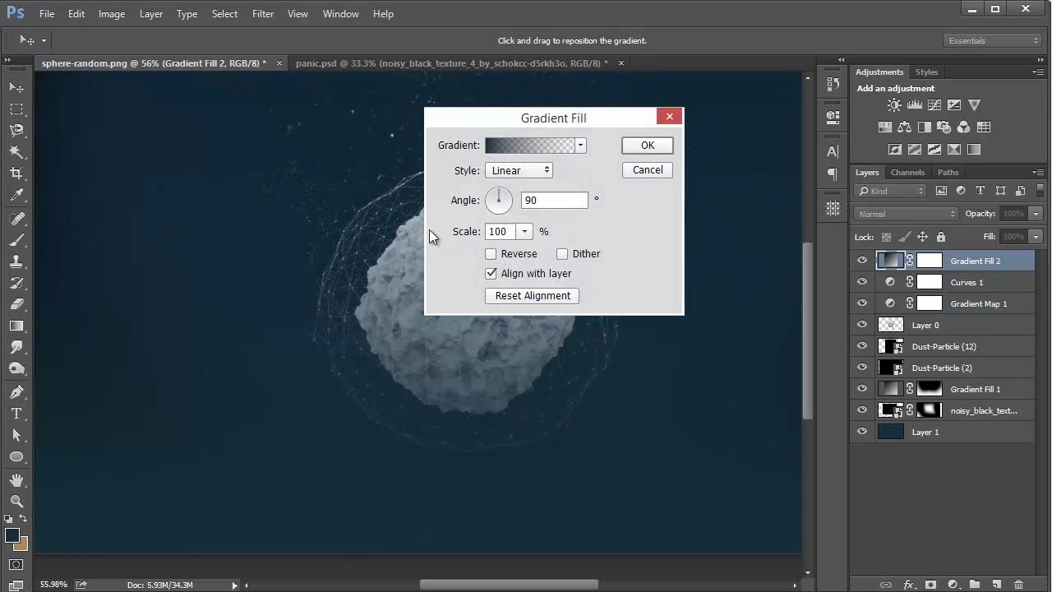
drag(504, 211, 505, 210)
Apply the Orange, Yellow, Orange preset to the gradient fill, set its end opacity stop to 0%, and confirm.
click(530, 146)
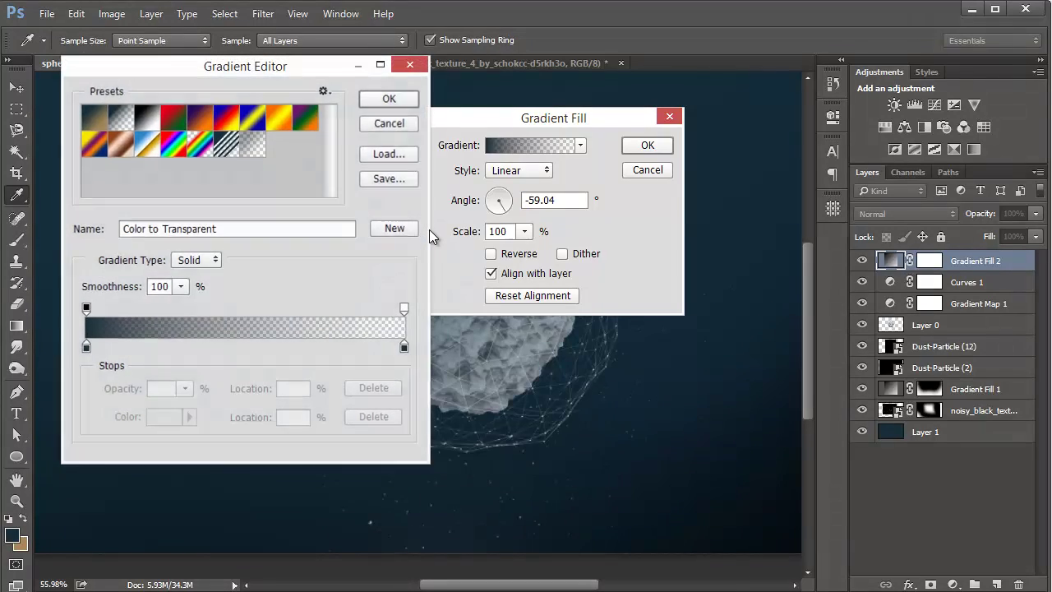
click(279, 118)
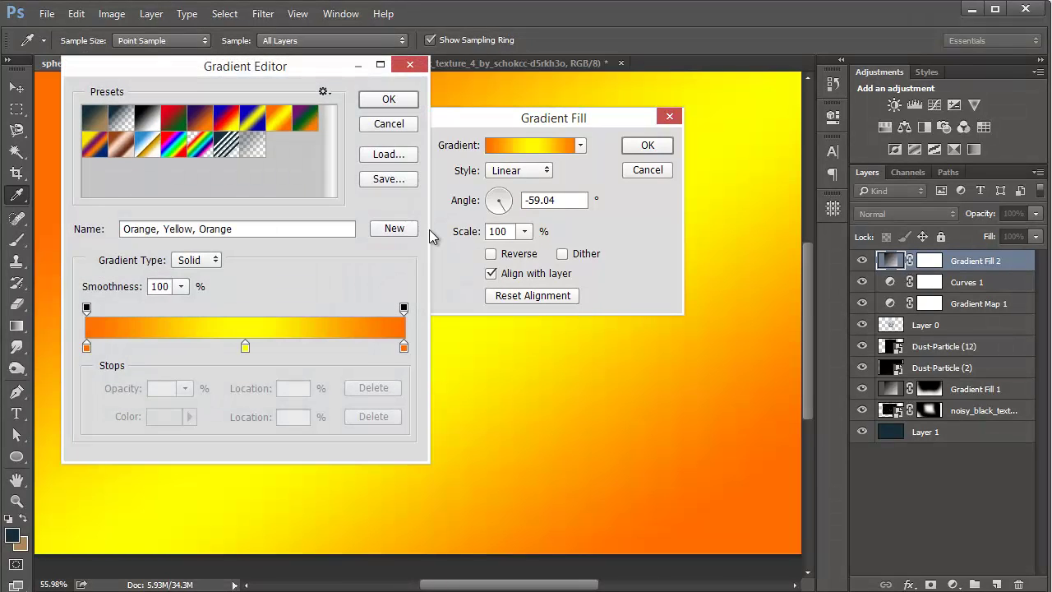
click(403, 309)
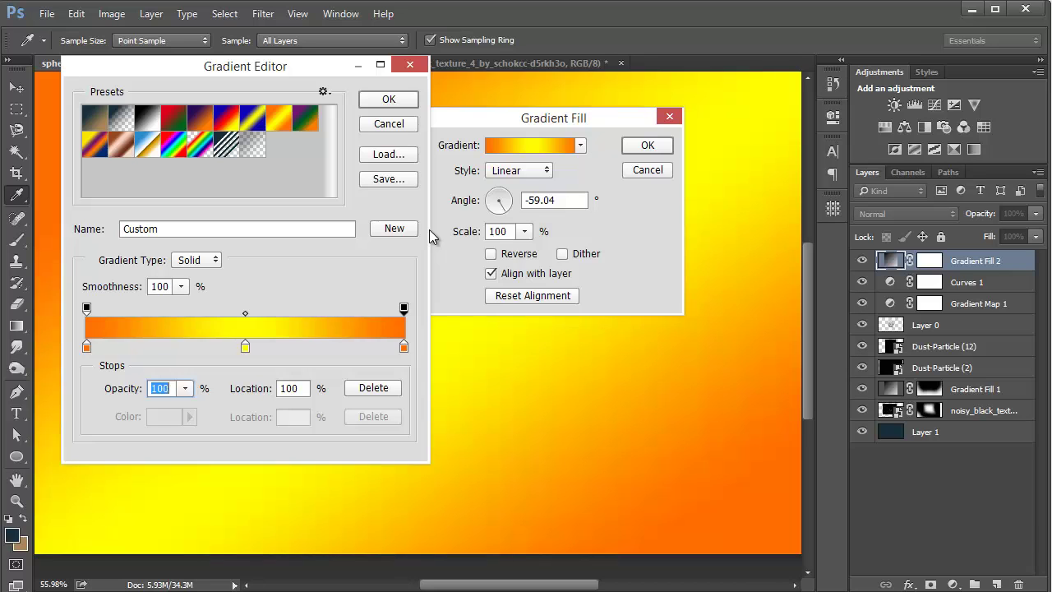
click(186, 389)
drag(186, 408, 102, 408)
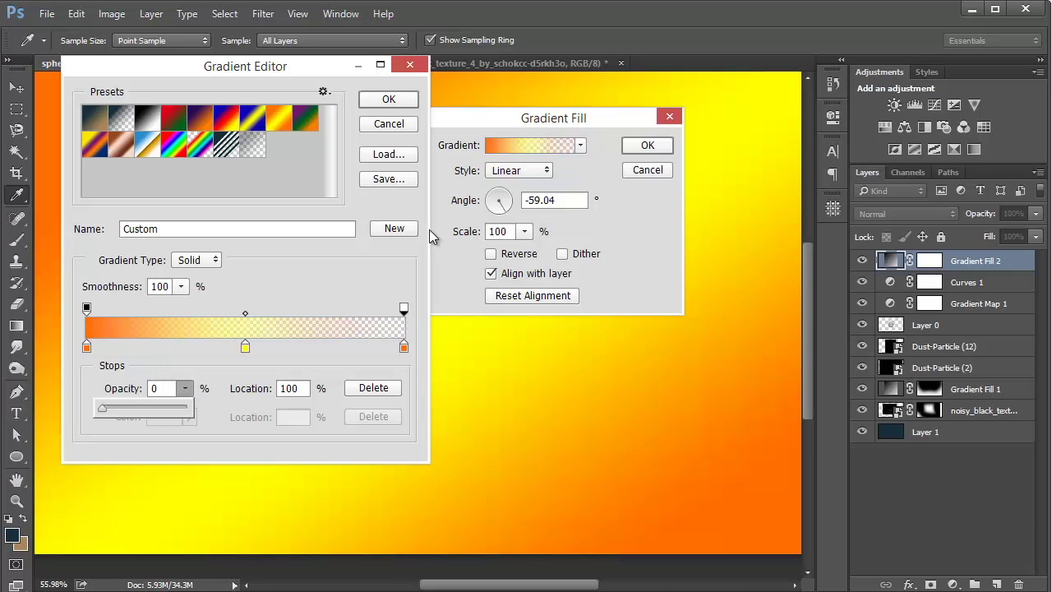
key(Return)
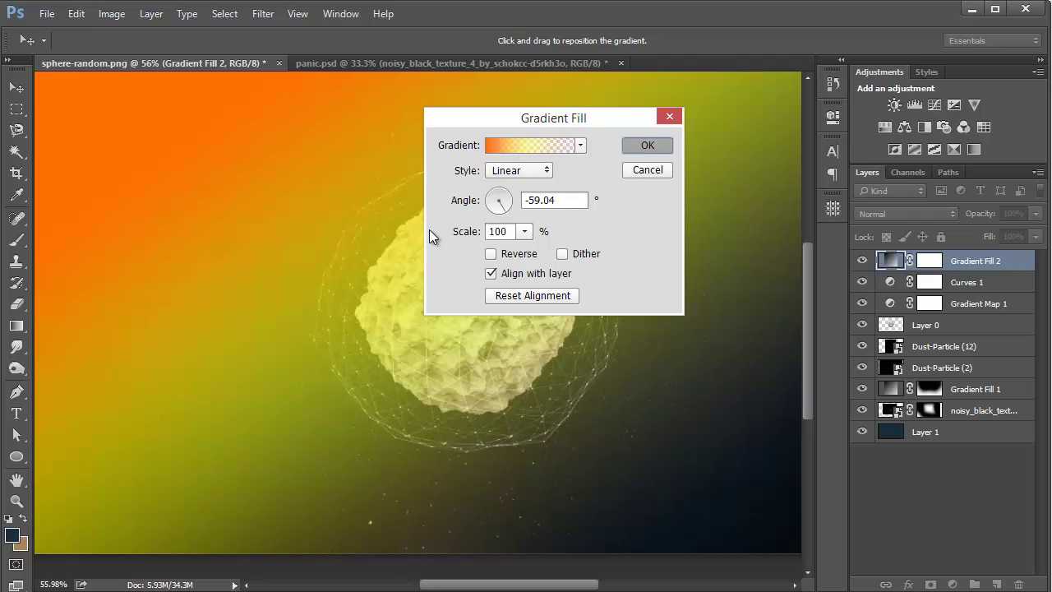
key(Return)
Set the Gradient Fill 2 layer to Screen blend mode with 14% fill.
key(s)
key(Return)
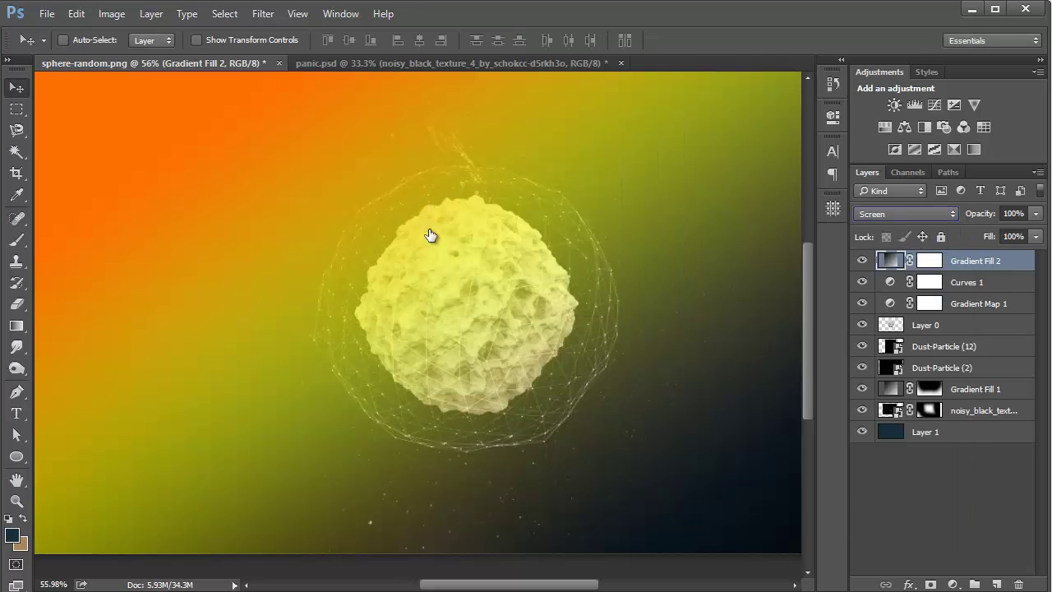
drag(989, 237, 908, 237)
text(14)
key(Return)
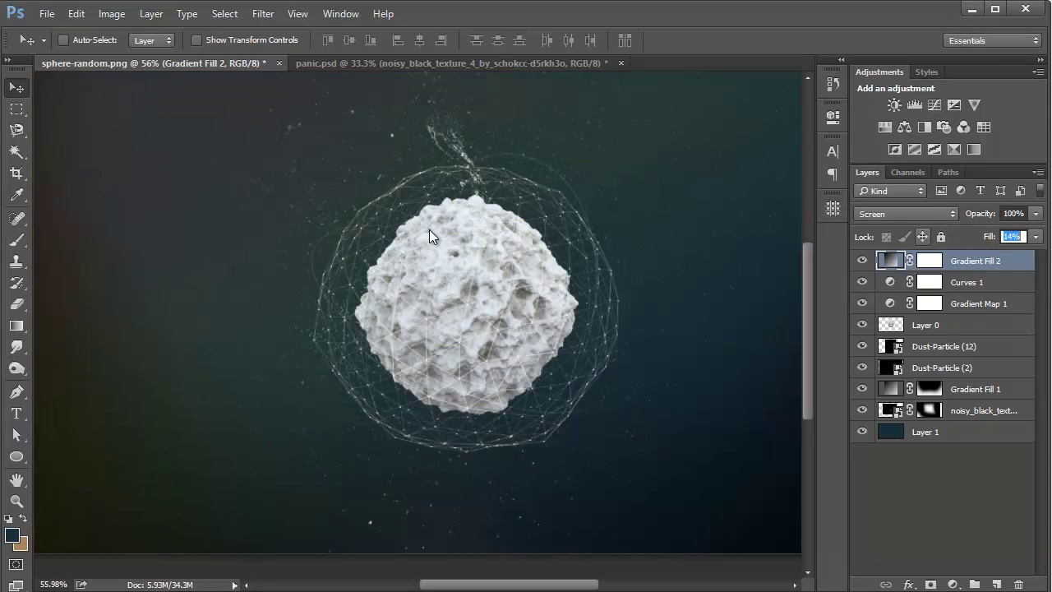
Move the Gradient Fill 2 layer directly beneath Curves 1.
click(430, 237)
ctrl+click(430, 234)
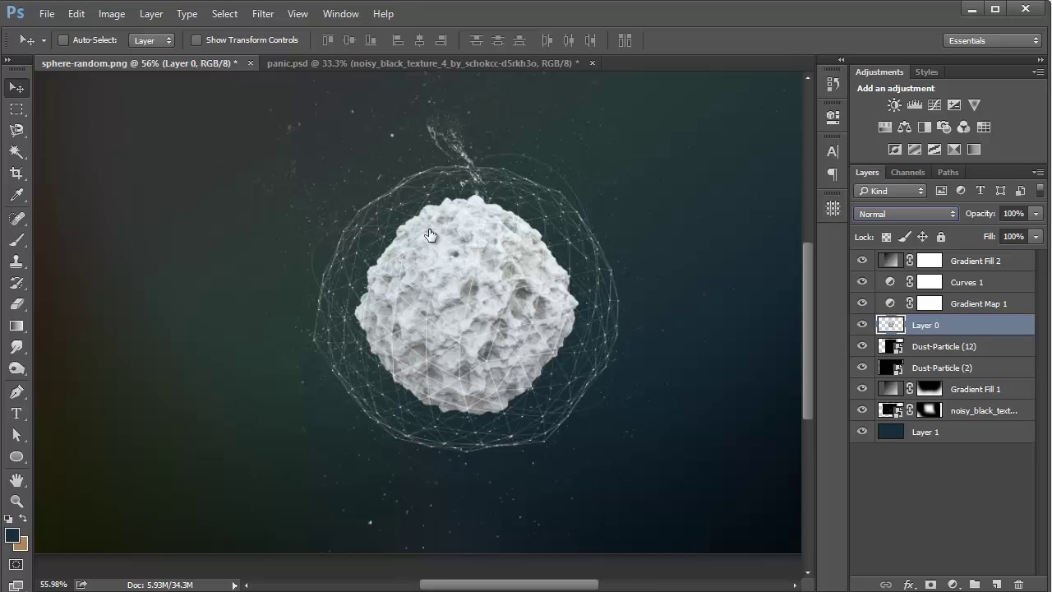
key(alt+period)
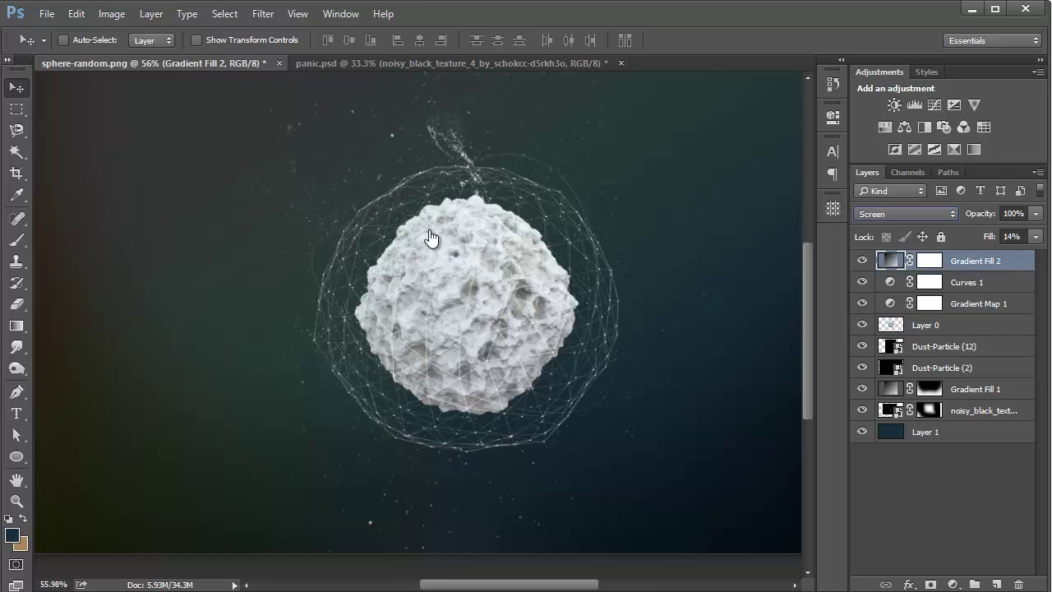
scroll(429, 235, down, 1)
drag(429, 229, 367, 284)
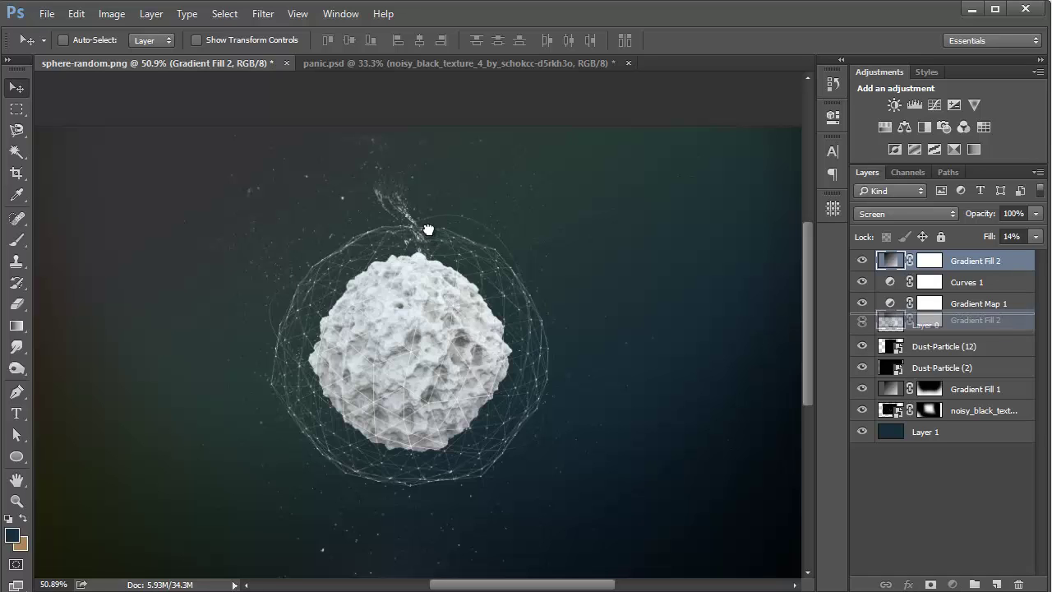
key(ctrl+bracketleft)
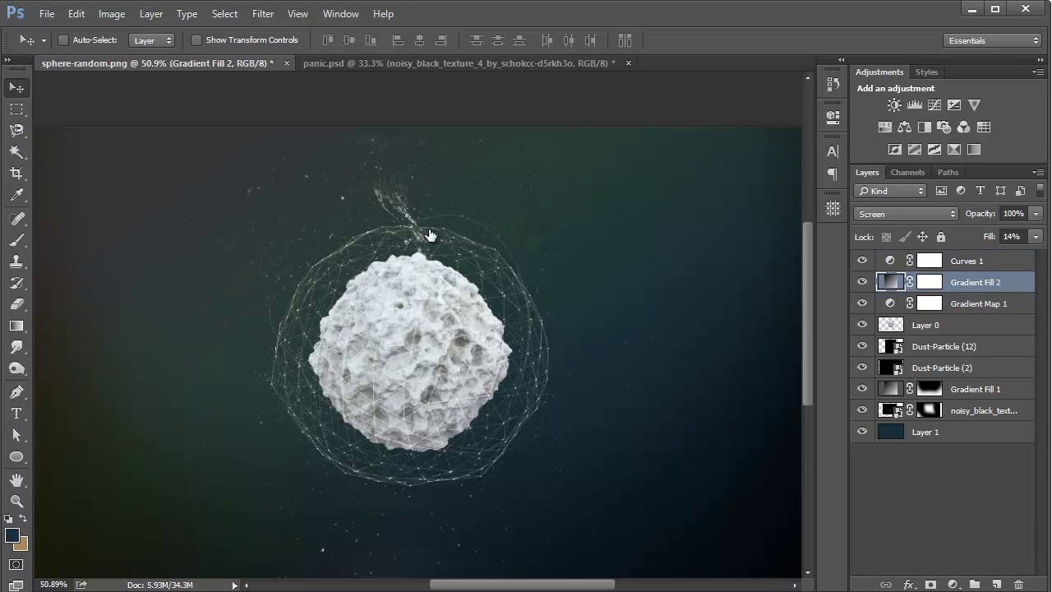
In Curves 1, lower the red channel's midtones and slightly raise the blue channel's midtones.
key(alt+bracketright)
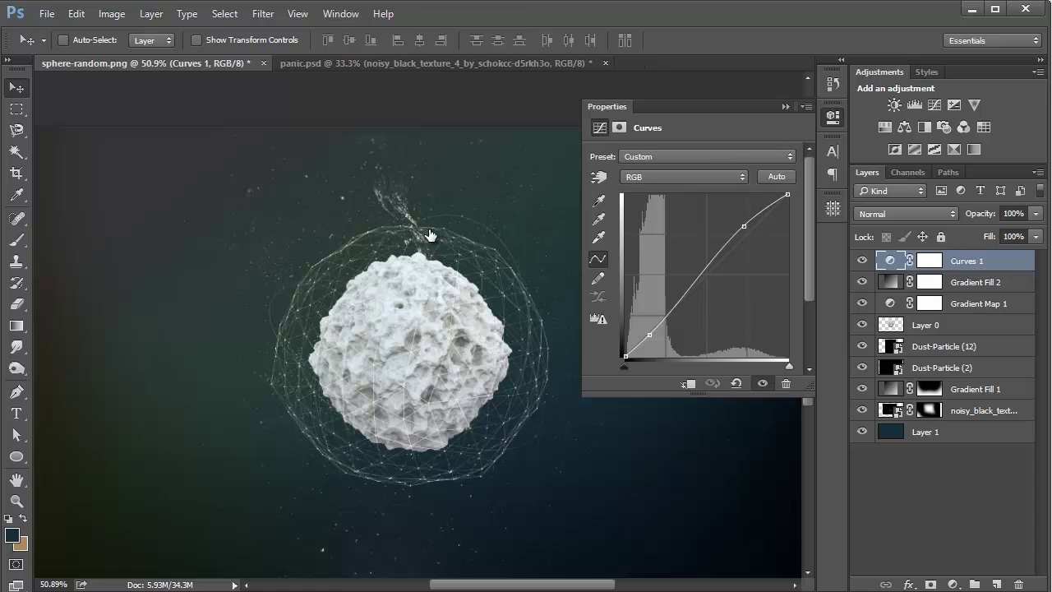
key(alt+3)
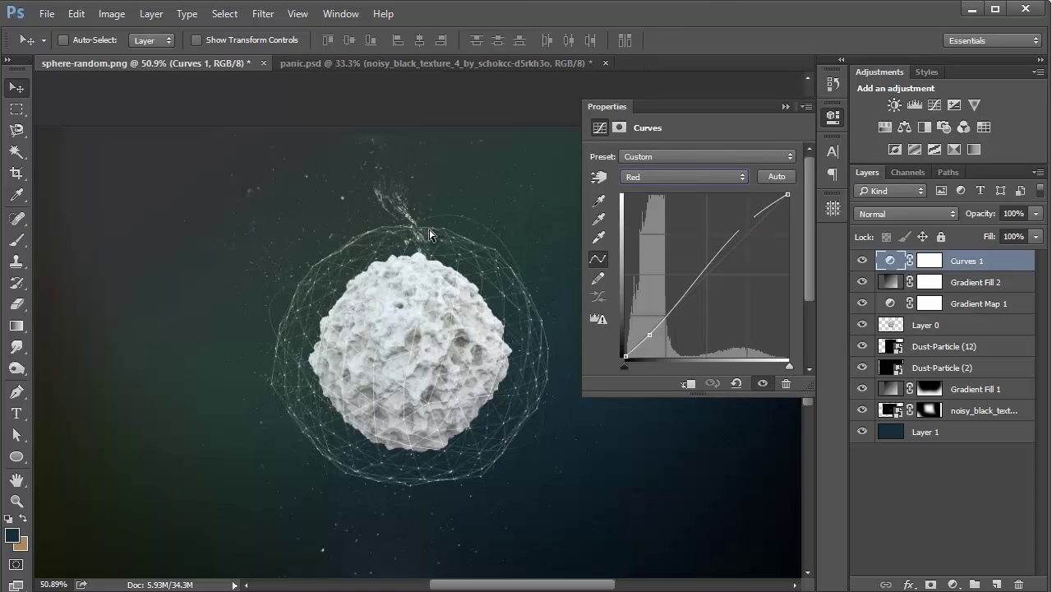
drag(707, 275, 708, 285)
key(alt+5)
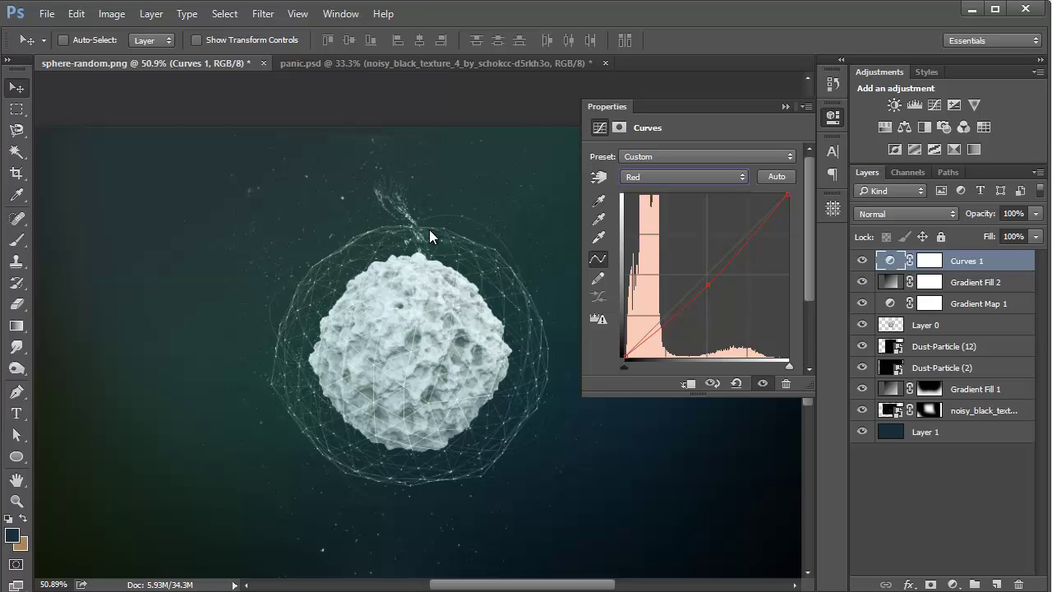
drag(429, 233, 429, 230)
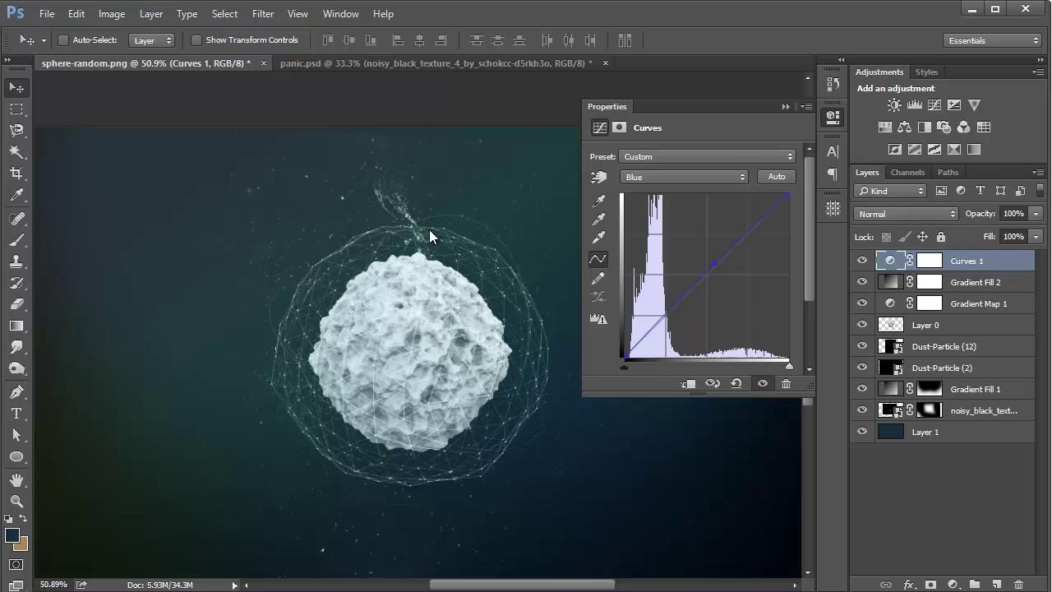
In Curves 1, raise the green channel's highlights while holding its lower midtones near the diagonal.
key(alt+3)
key(alt+4)
drag(429, 230, 430, 230)
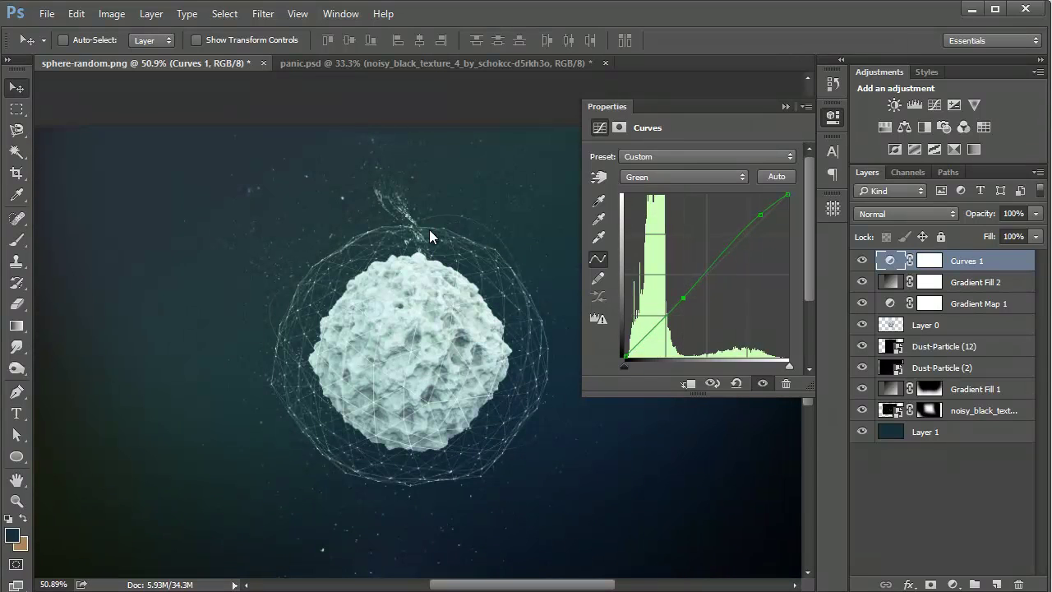
Close the Curves properties and duplicate the sphere's Layer 0 twice to strengthen the wireframe.
click(429, 235)
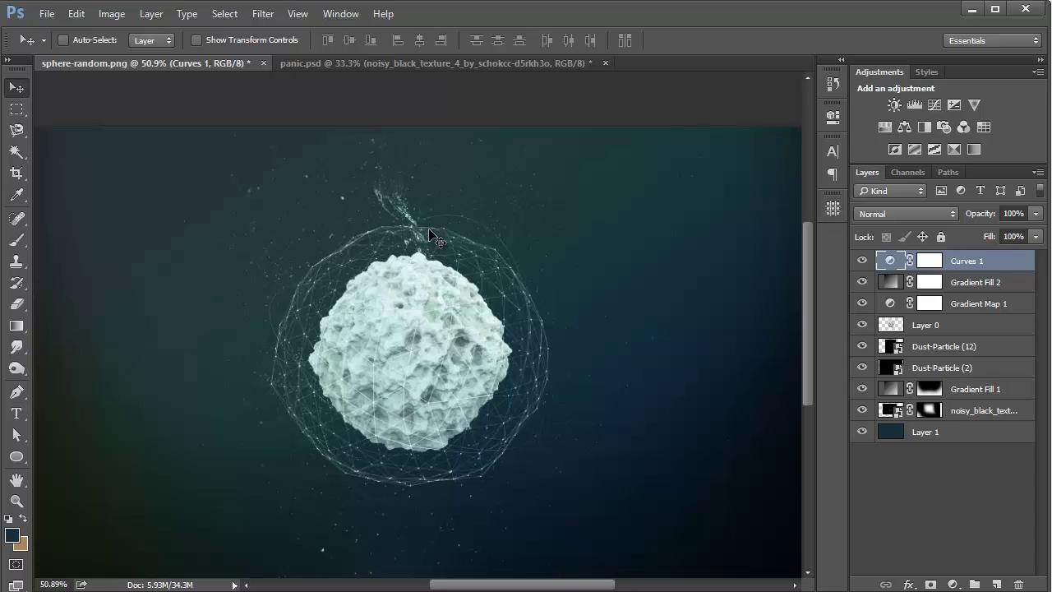
ctrl+click(429, 235)
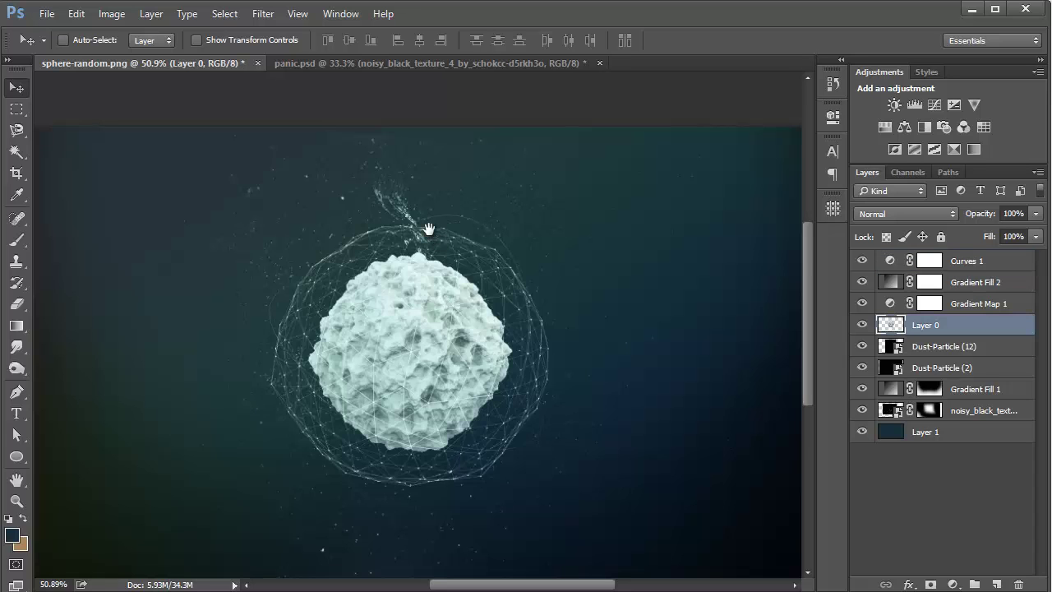
drag(358, 290, 429, 230)
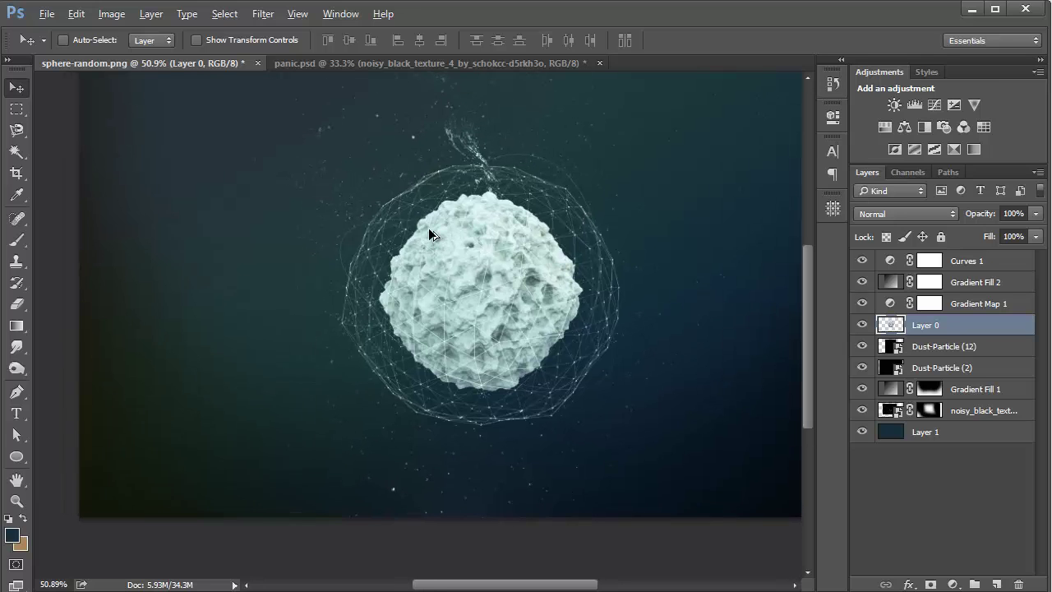
scroll(429, 235, up, 5)
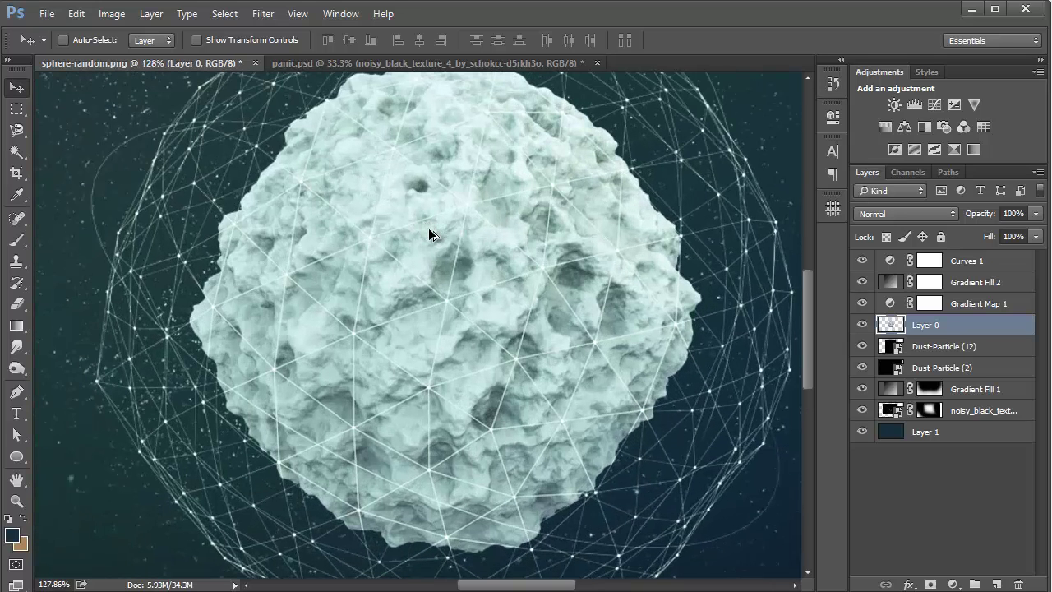
scroll(429, 235, up, 2)
scroll(429, 231, down, 3)
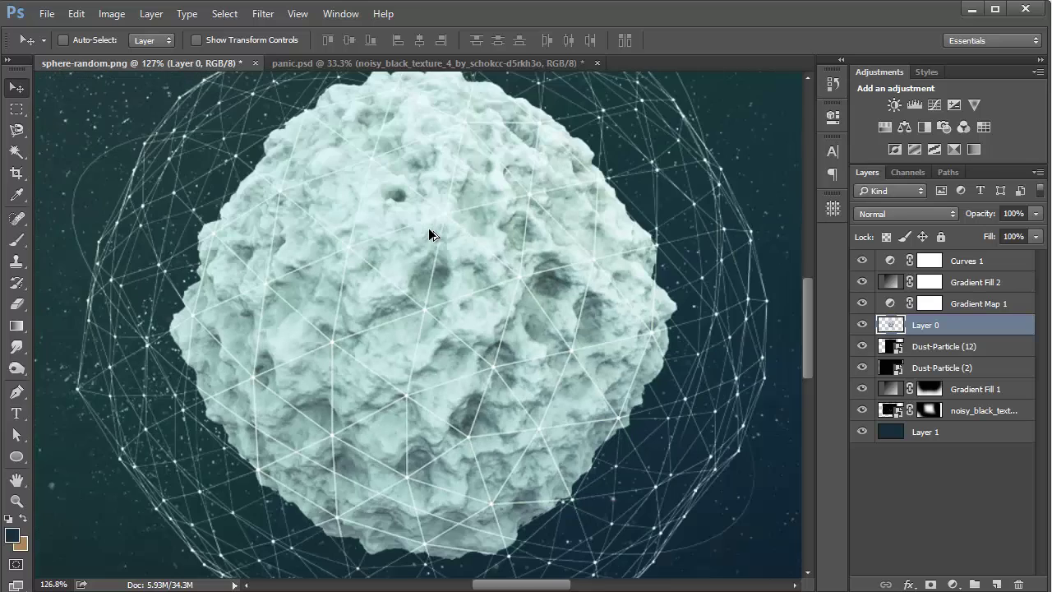
scroll(428, 227, down, 4)
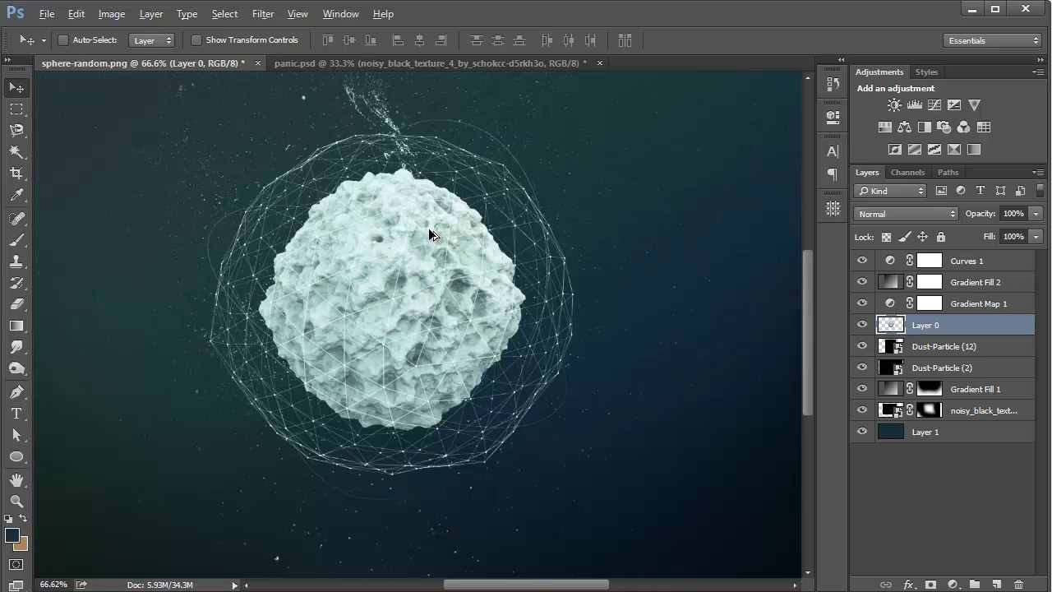
scroll(429, 230, right, 3)
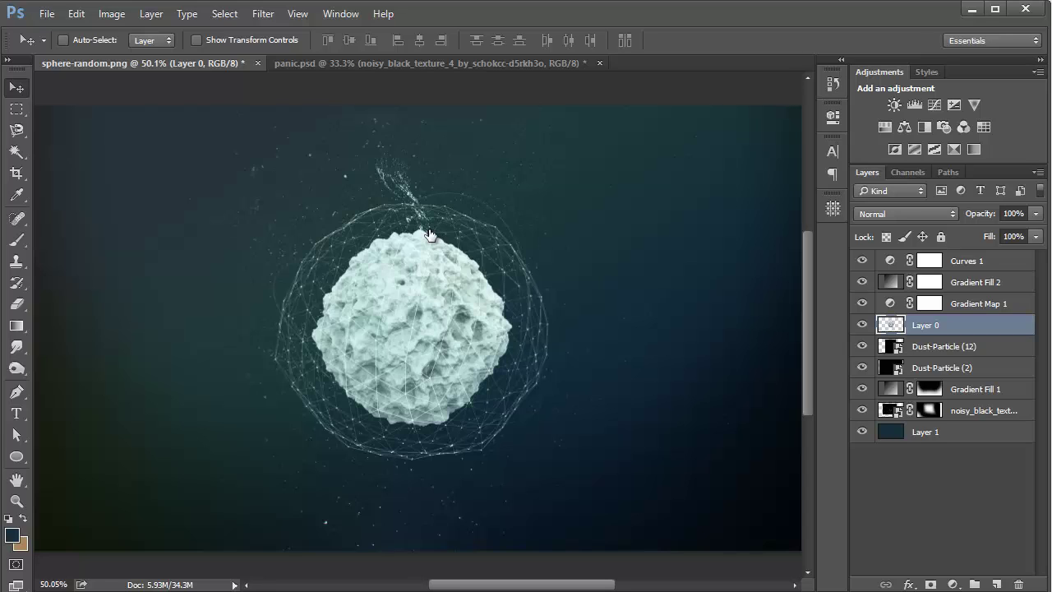
key(ctrl+j)
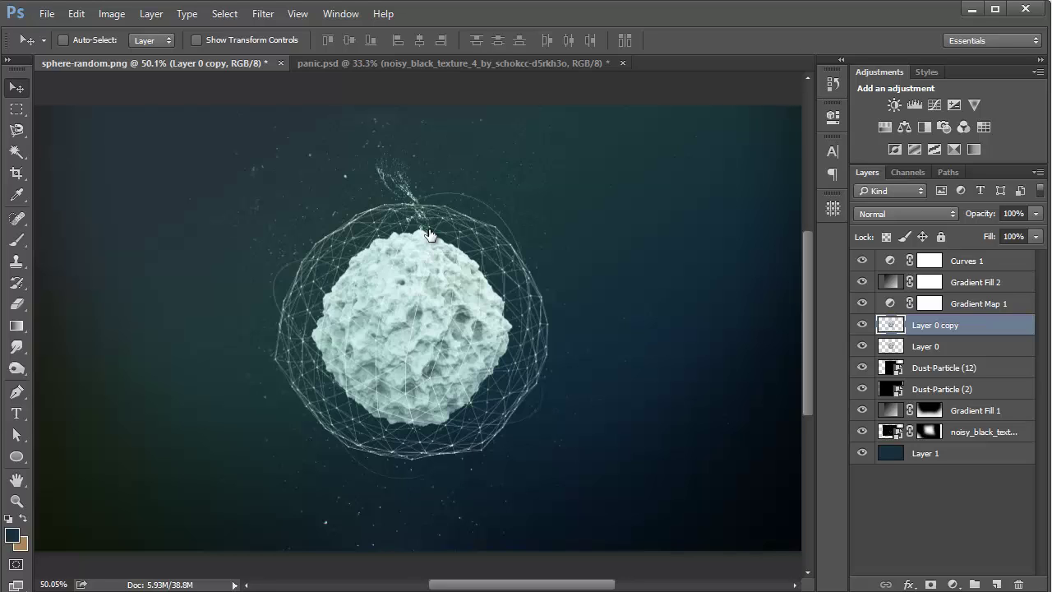
key(ctrl+j)
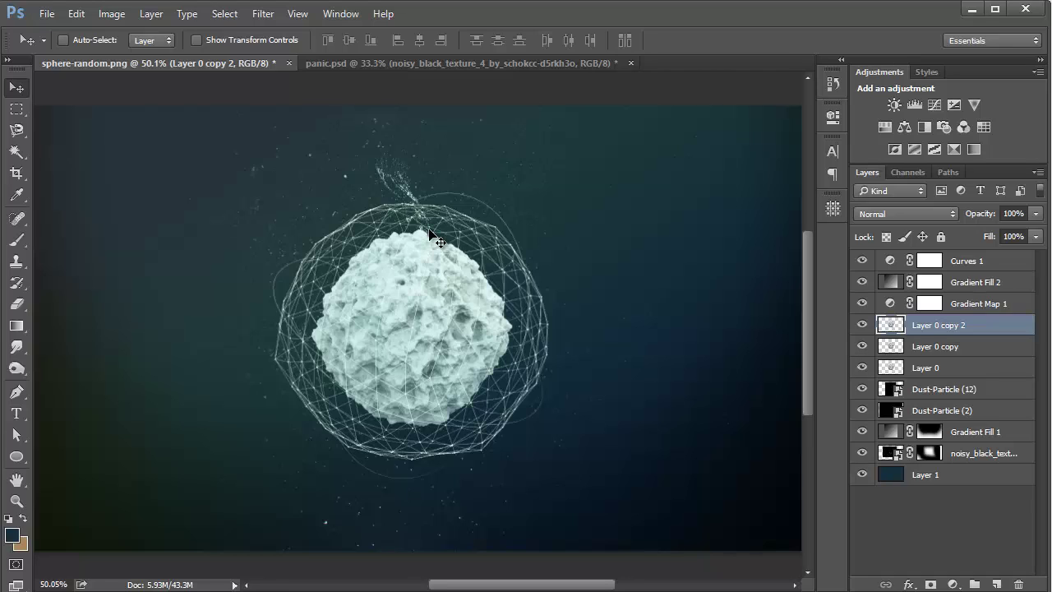
Draw an angled callout line about 350 px wide and 99 px high with the Pen tool, outward from the wireframe's upper-right edge.
key(p)
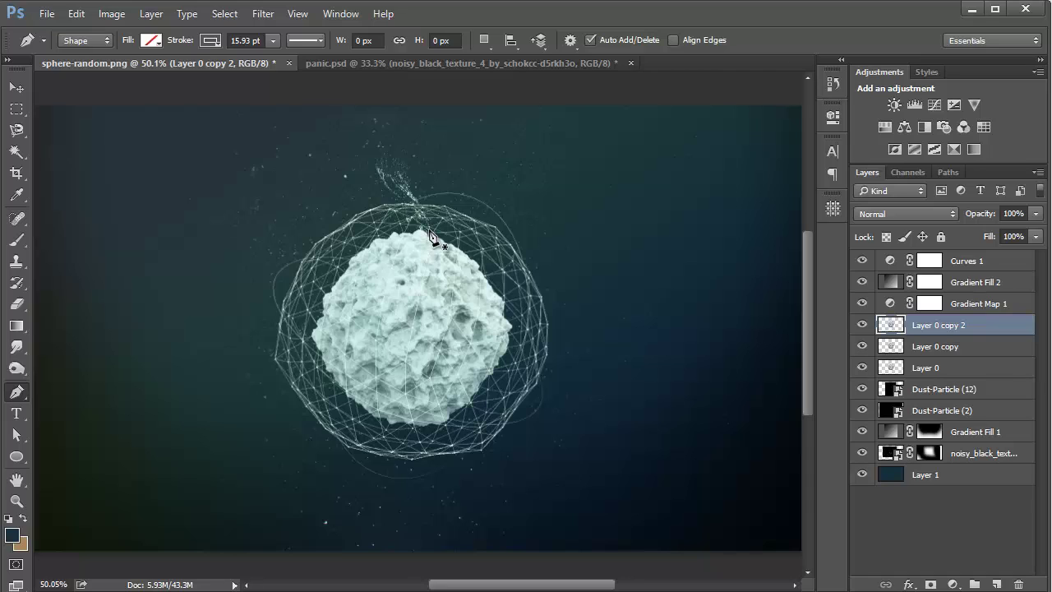
click(530, 249)
shift+click(570, 209)
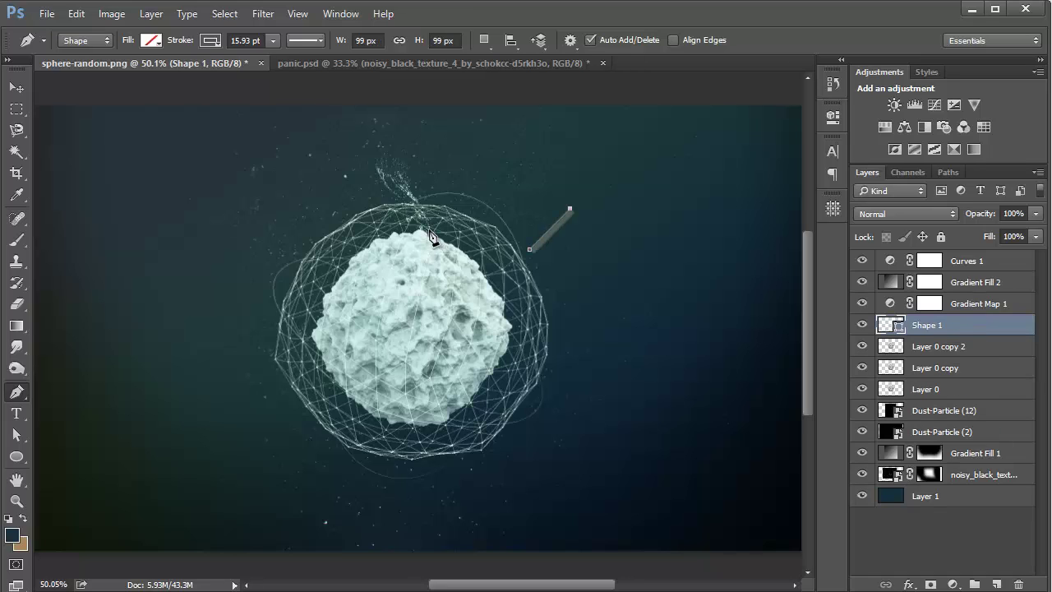
click(674, 209)
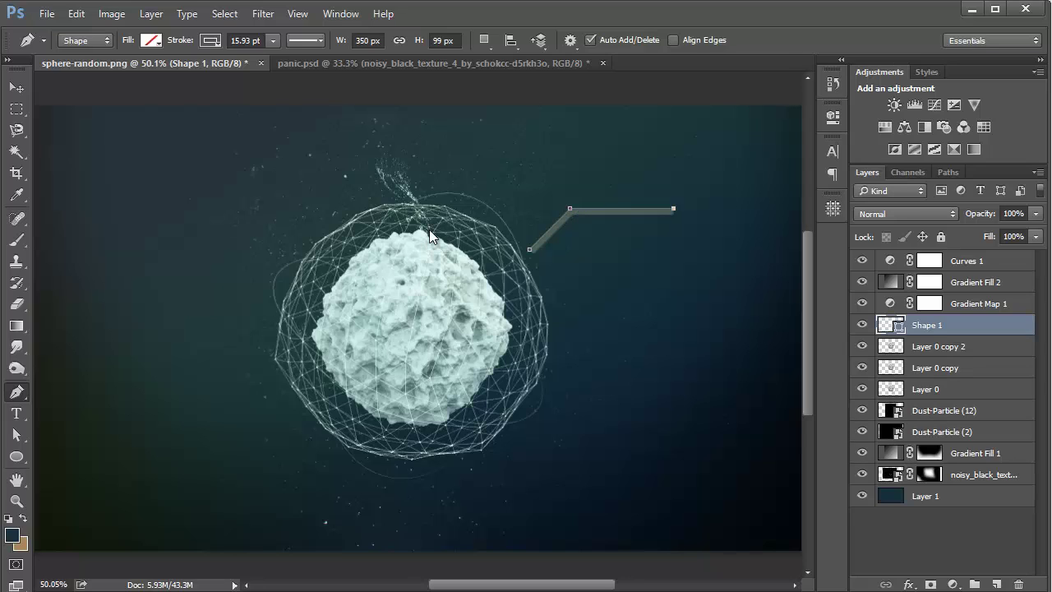
Give the callout line a white stroke with a width of 3 pt.
click(151, 41)
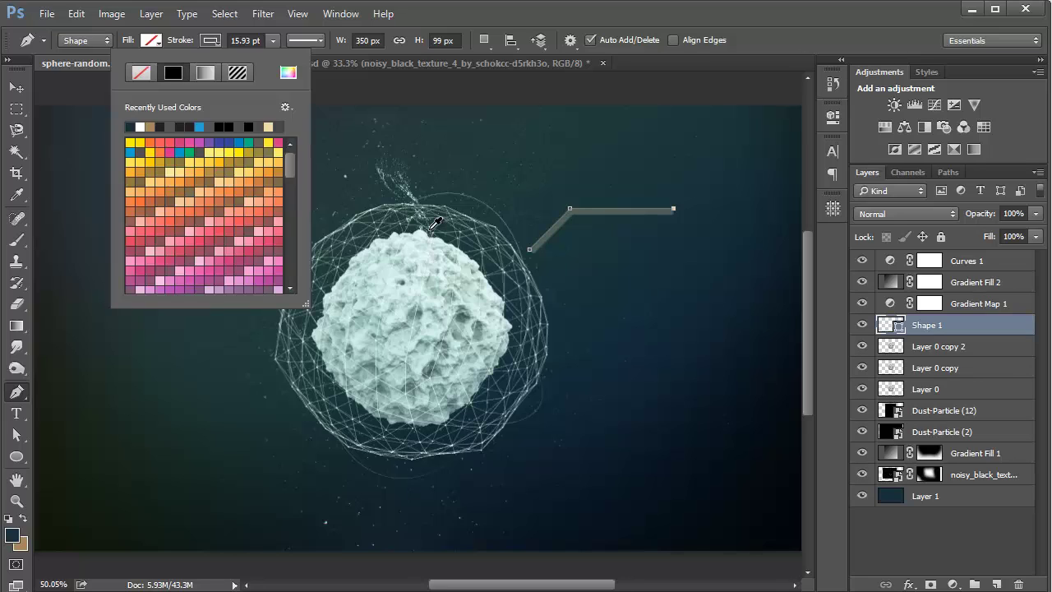
click(430, 228)
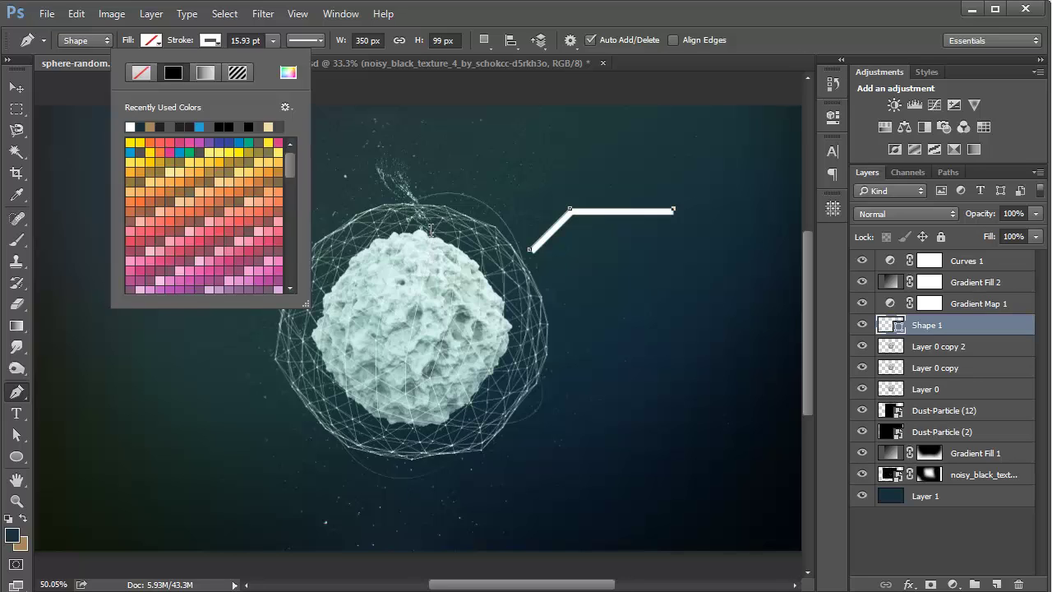
click(272, 41)
drag(273, 59, 254, 59)
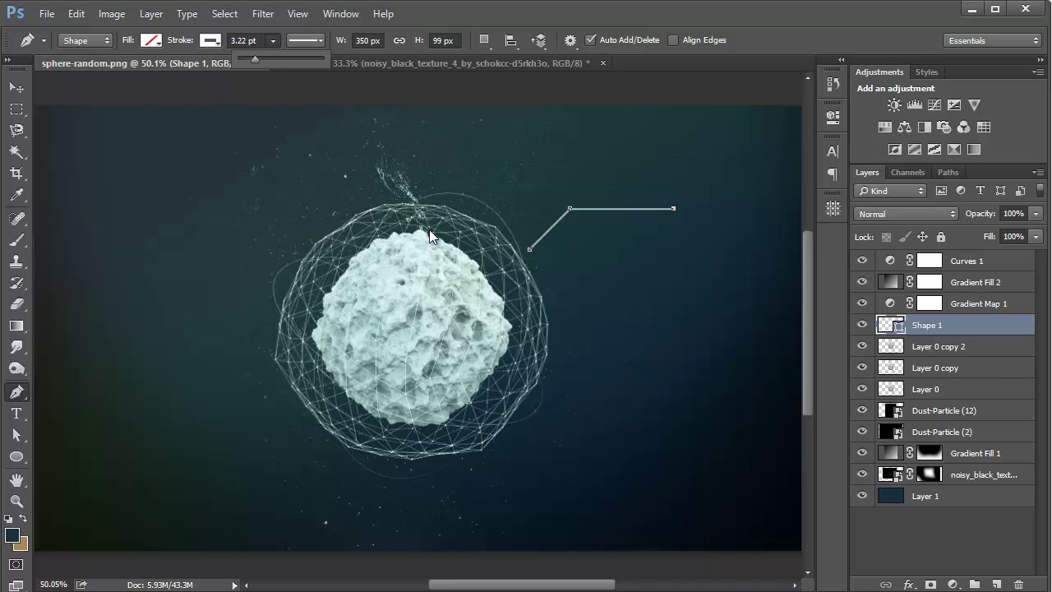
key(Return)
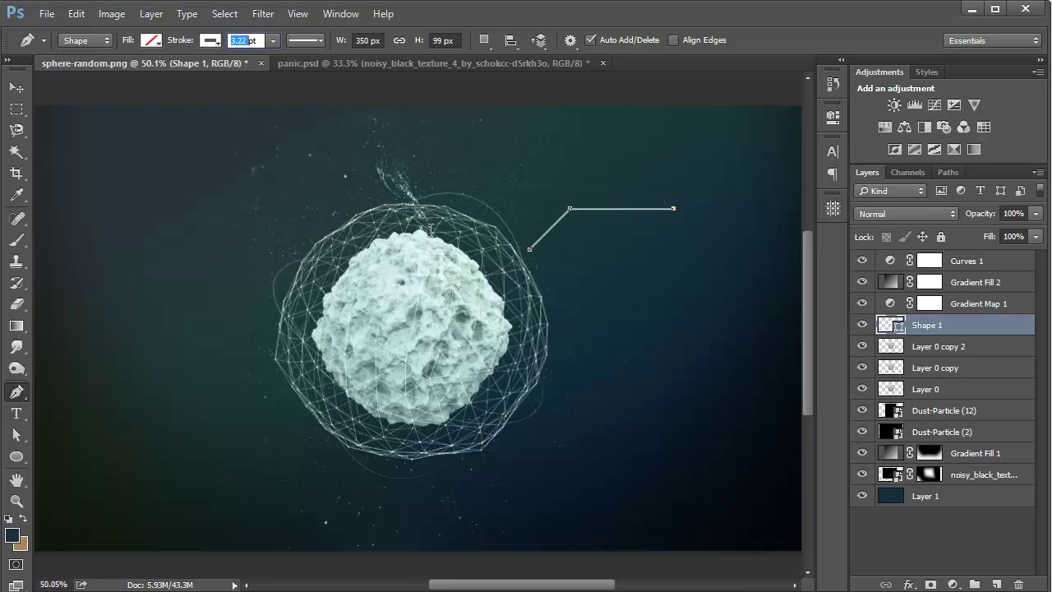
text(3)
key(Return)
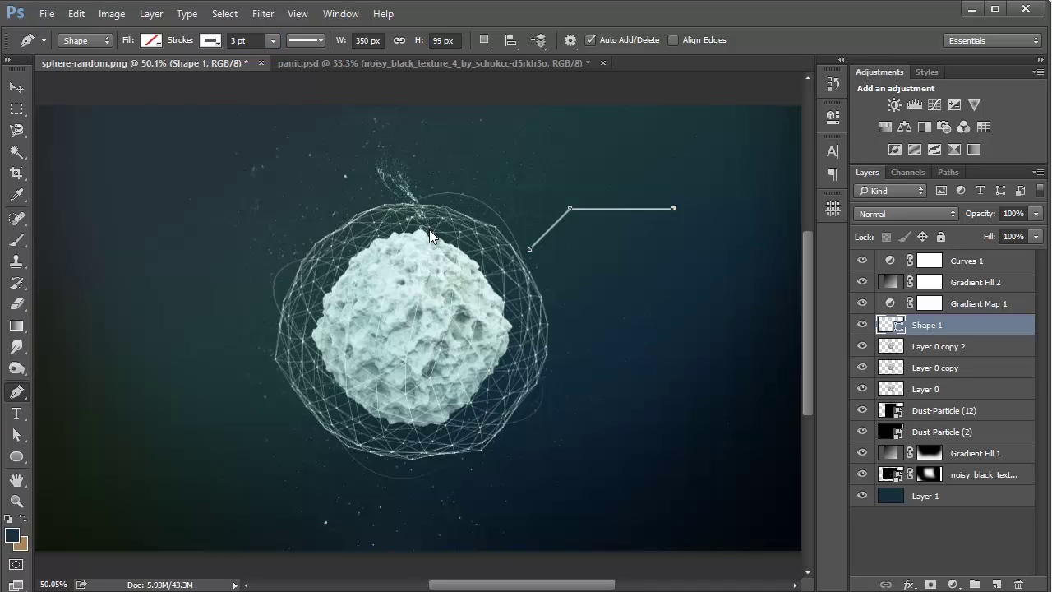
Try to reduce the callout line's stroke width to 1 pt.
key(v)
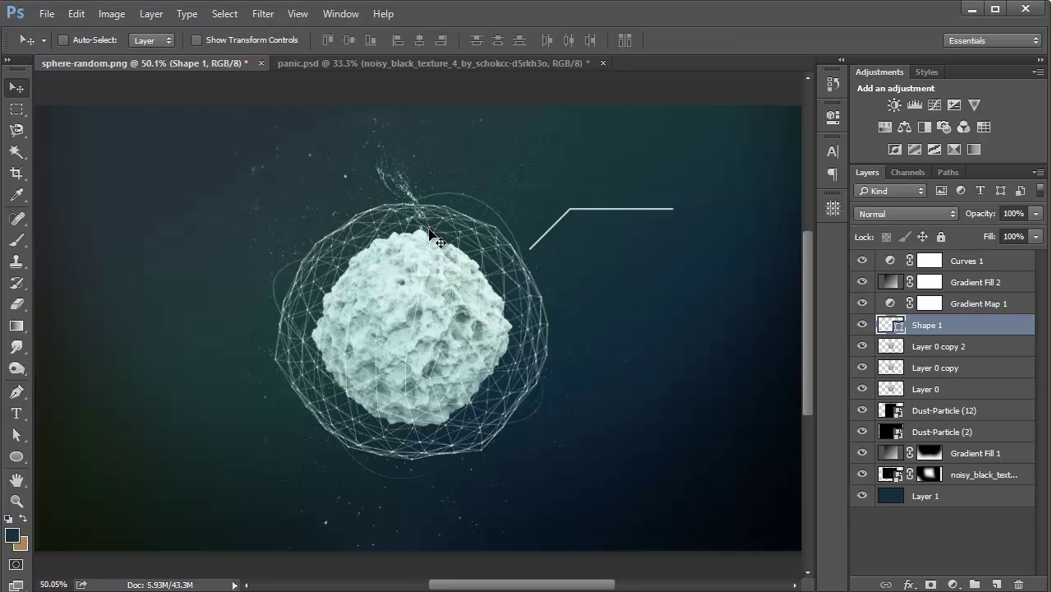
key(a)
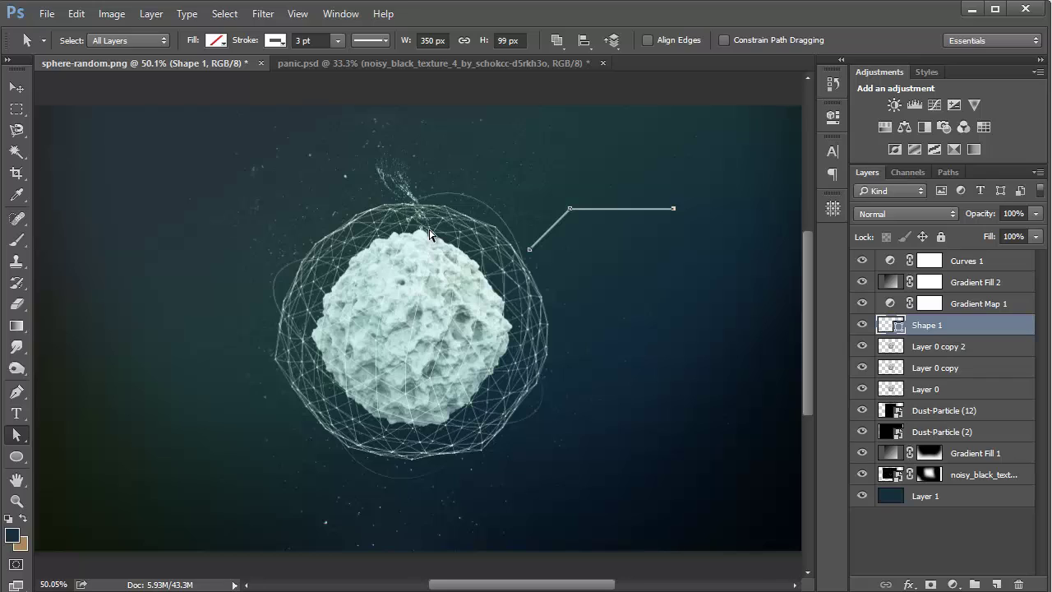
key(Return)
key(Right)
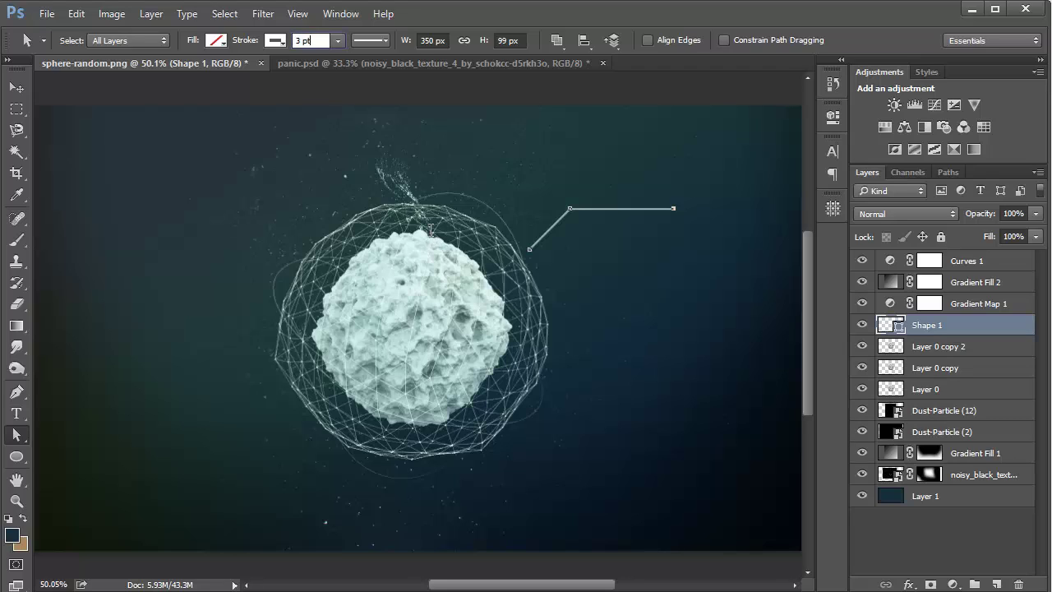
key(BackSpace)
key(BackSpace)
key(BackSpace)
key(BackSpace)
text(1)
key(Return)
key(v)
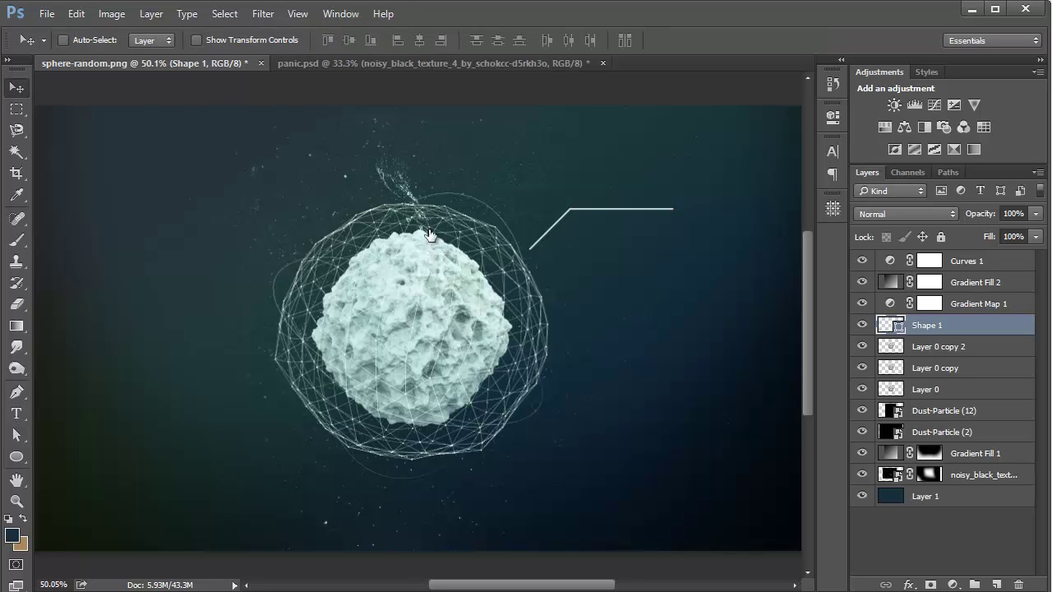
Set the callout line's stroke width to 1 pt.
key(a)
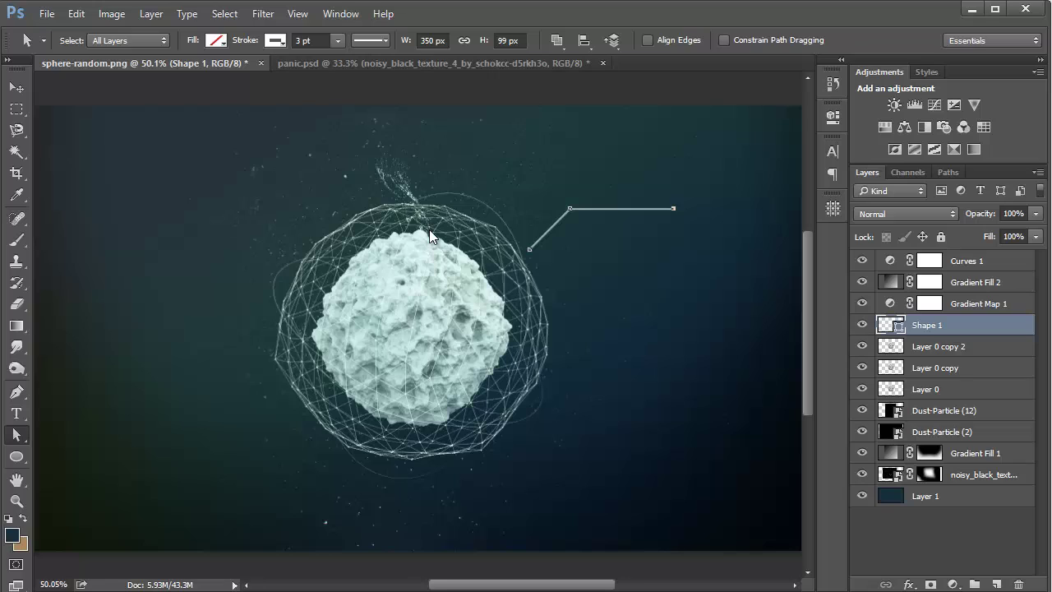
key(Return)
text(1)
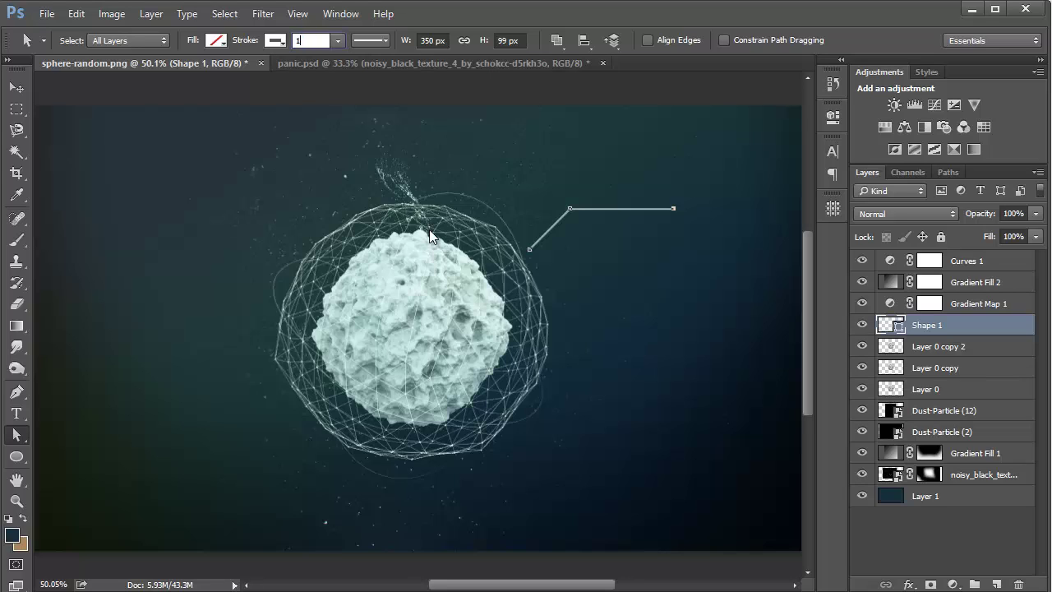
key(Return)
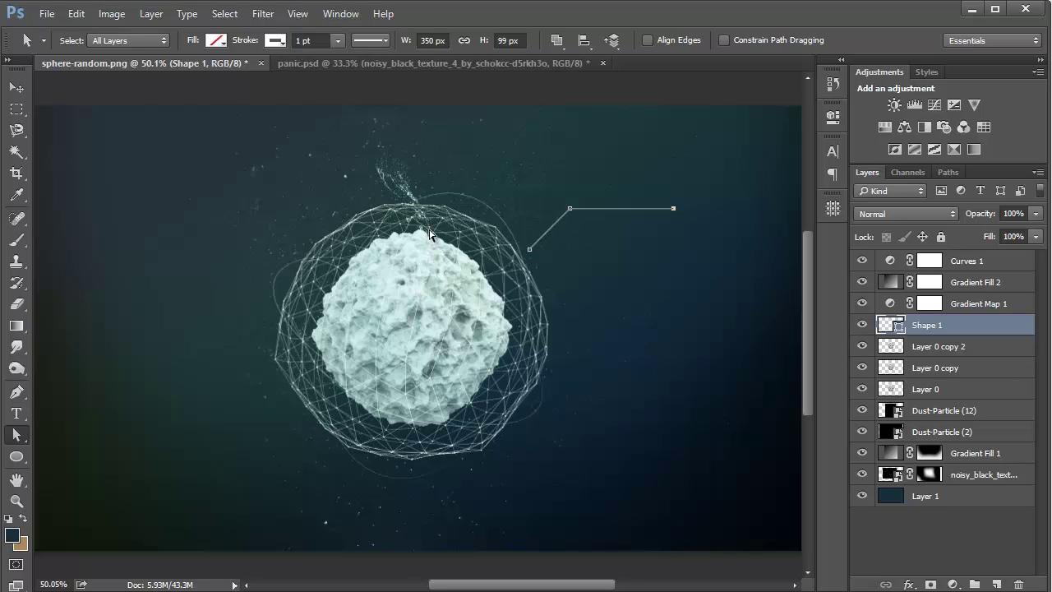
key(v)
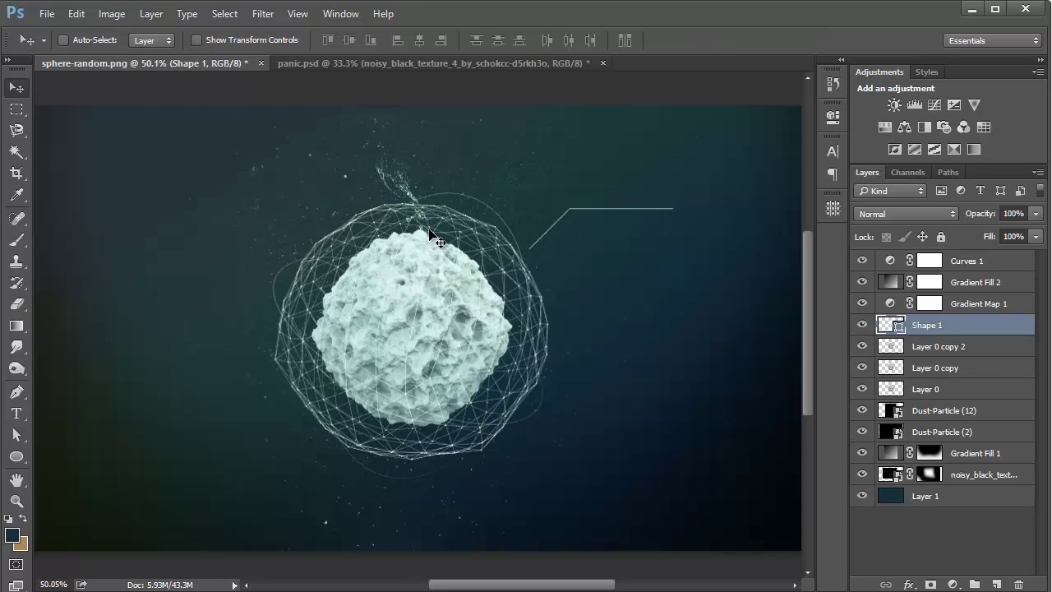
Place a copy of the callout line, rotated 180°, at the wireframe's lower-left edge, at about X 536 px, Y 775 px.
drag(440, 241, 132, 226)
key(alt)
key(ctrl+t)
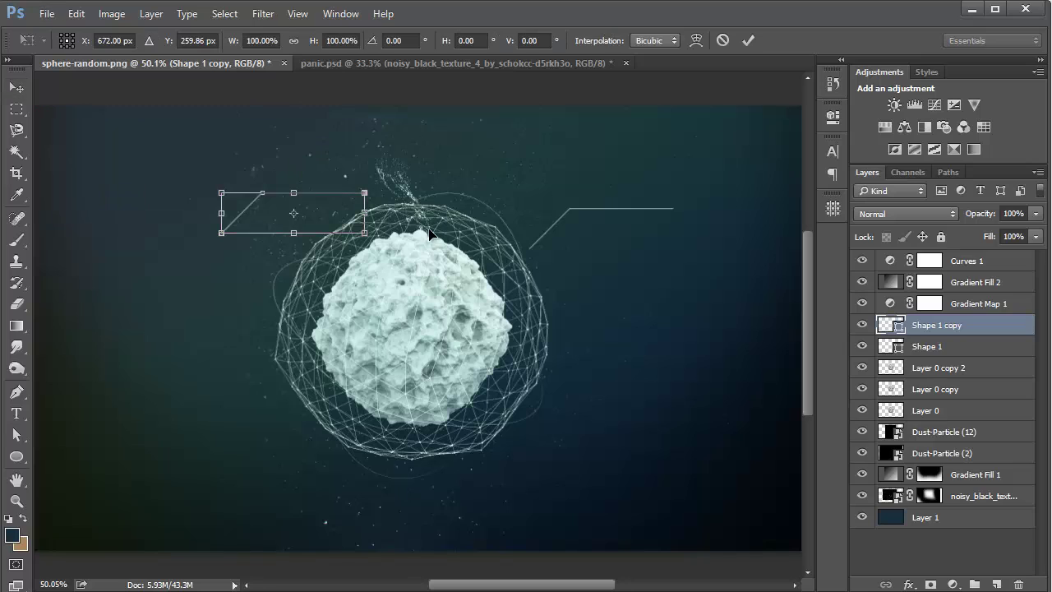
right_click(428, 231)
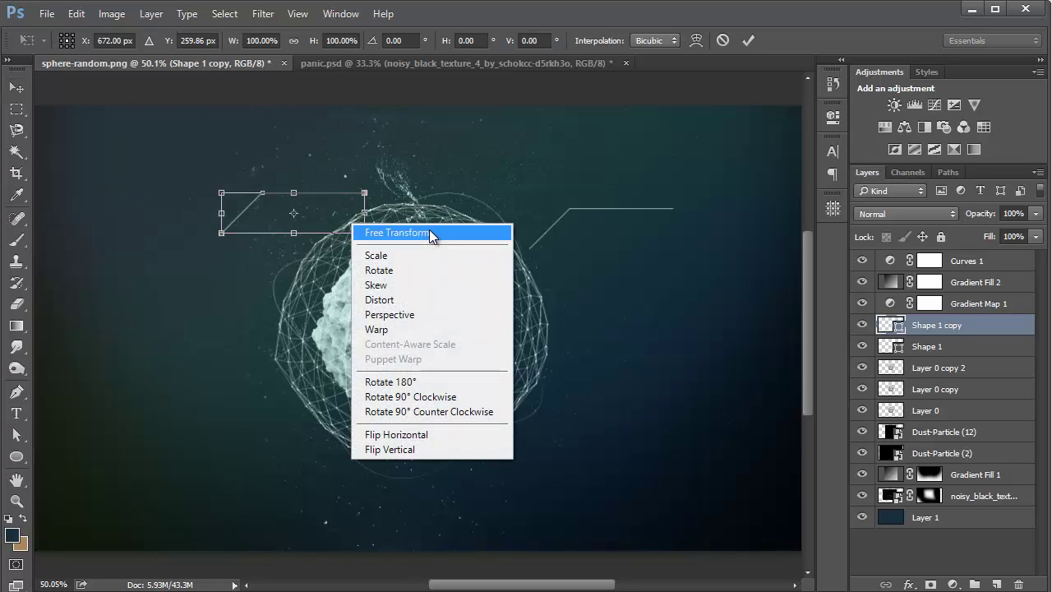
click(391, 381)
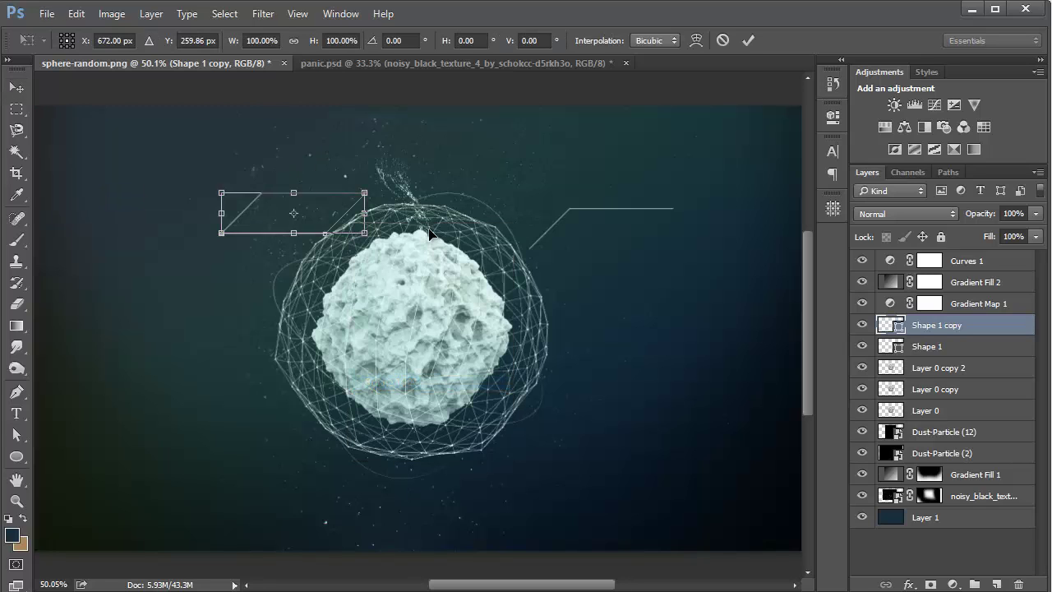
drag(294, 213, 238, 425)
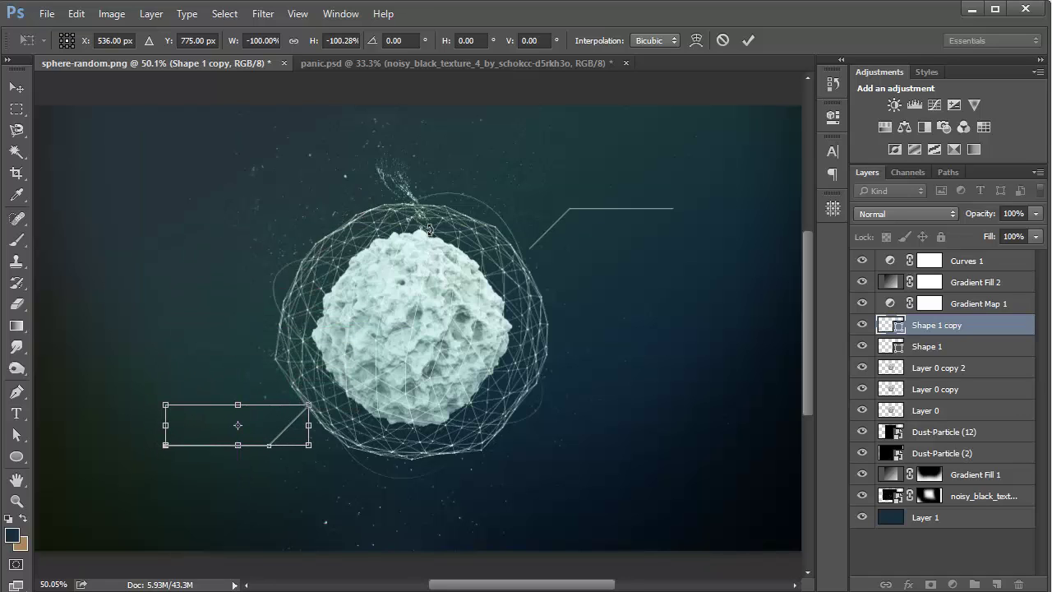
key(Return)
Shorten the horizontal segment of the lower-left callout line so the whole shape is 210 px wide.
key(a)
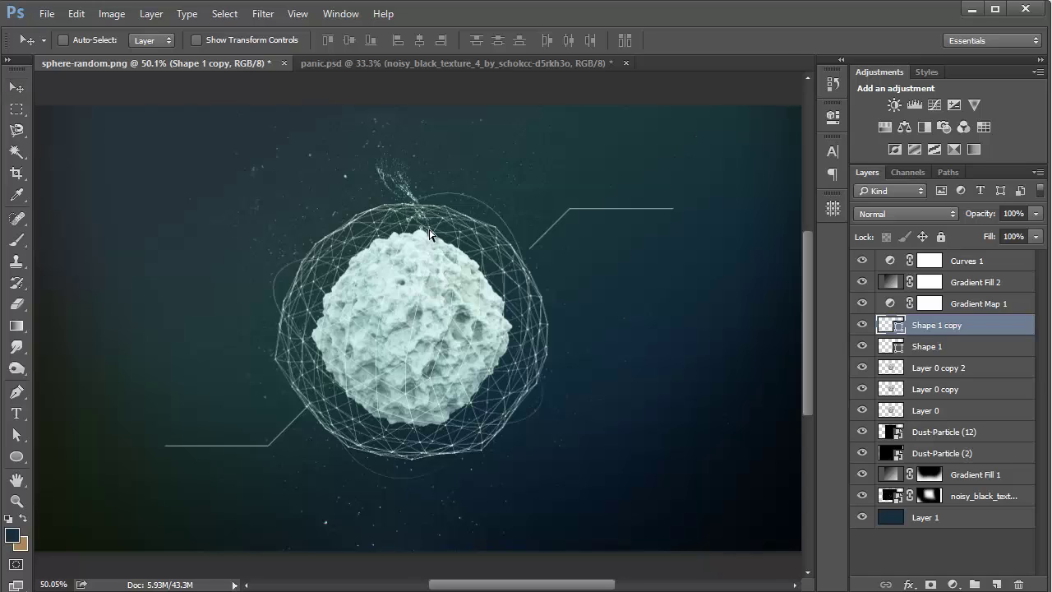
drag(146, 405, 204, 504)
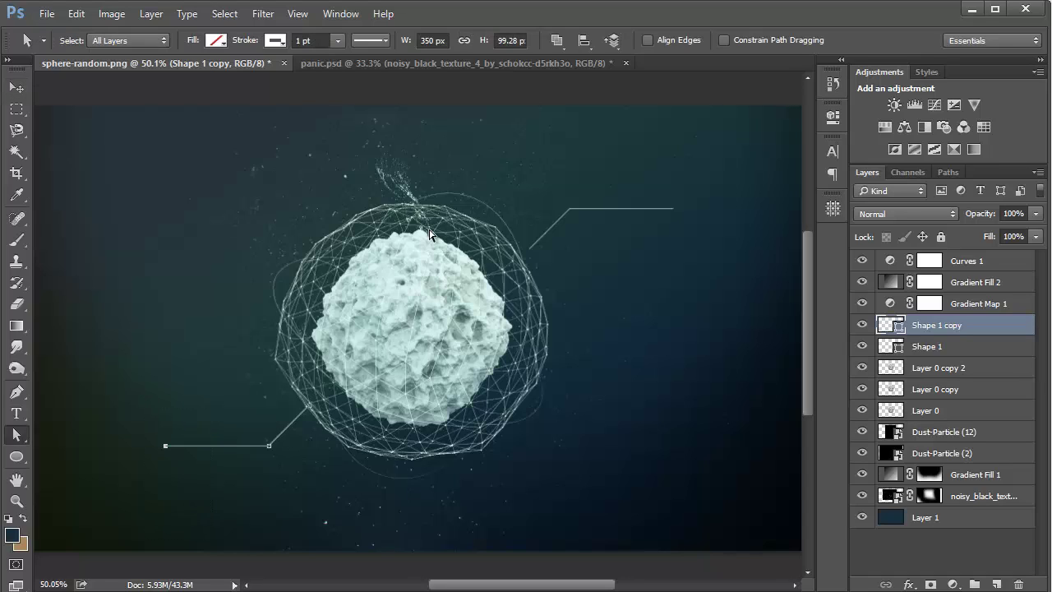
key(shift+Right)
key(shift+Right)
key(shift+Right)
key(shift+Right)
key(shift+Right)
key(shift+Right)
key(shift+Right)
key(shift+Right)
key(shift+Right)
key(shift+Right)
key(shift+Left)
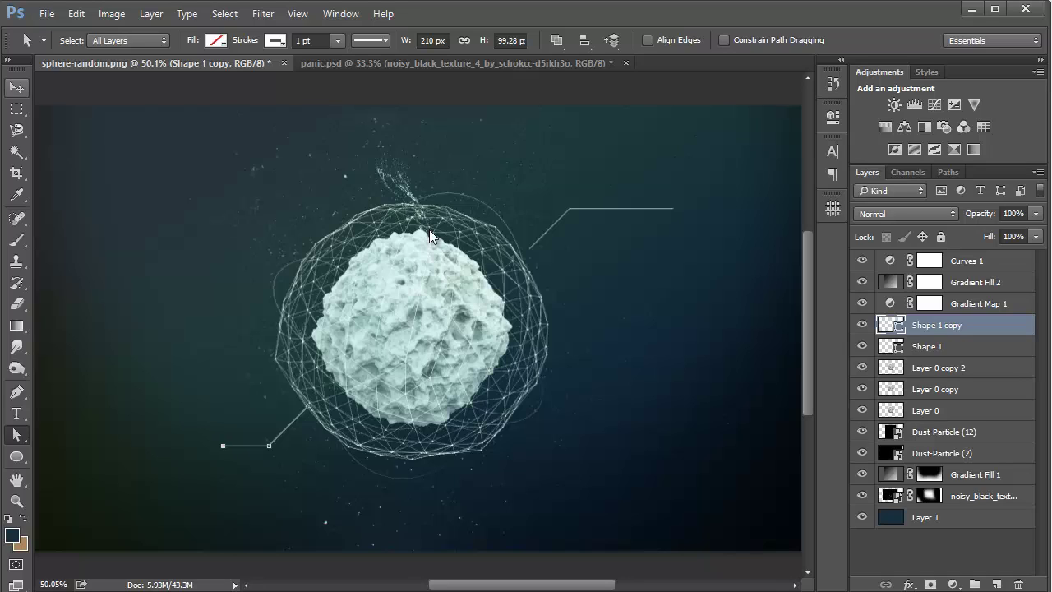
key(v)
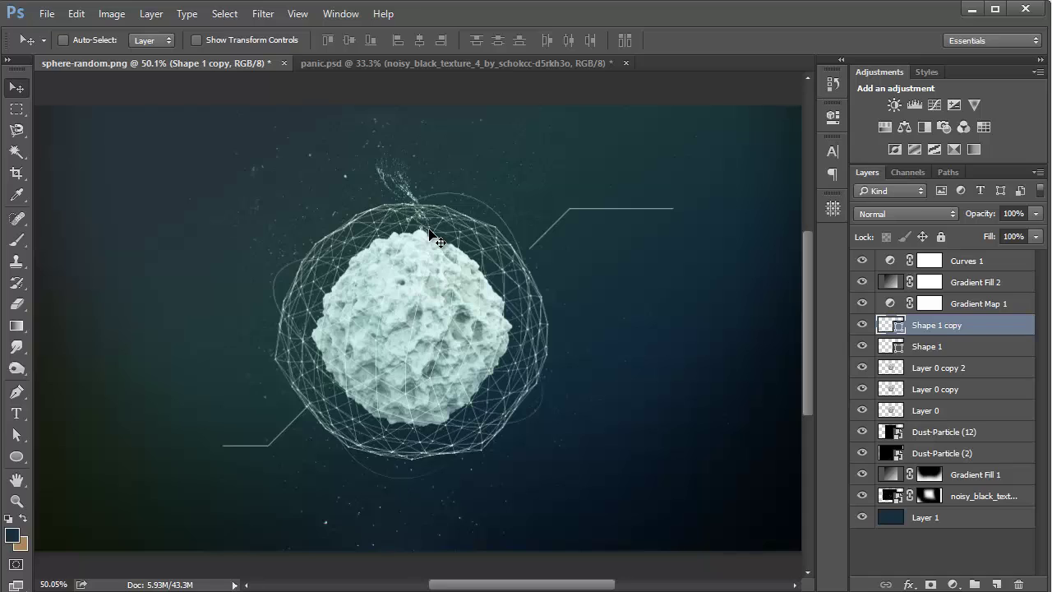
Duplicate the lower-left callout line's shape layer.
key(ctrl)
key(ctrl+j)
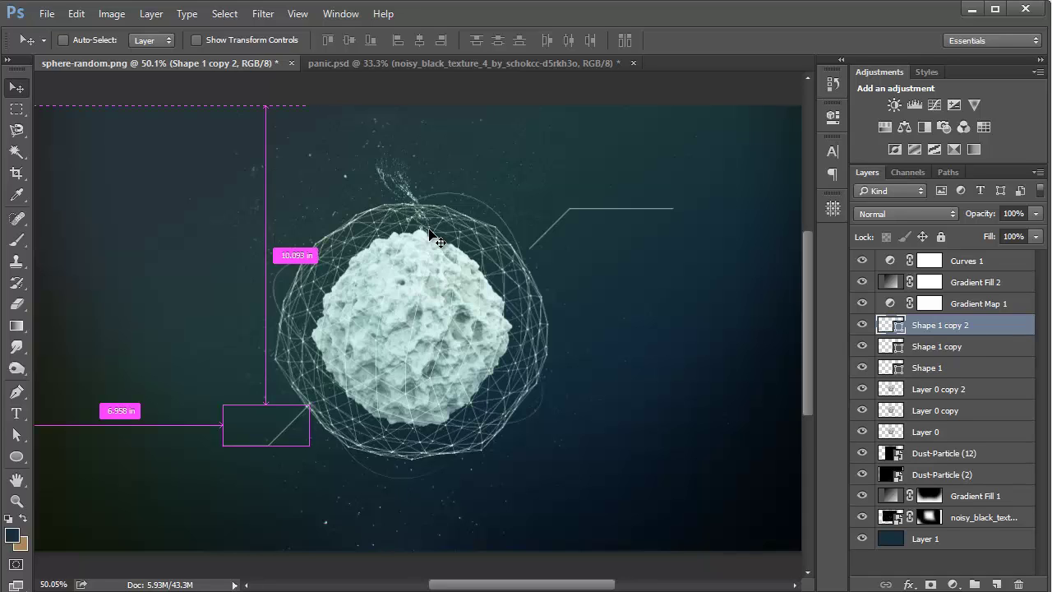
key(ctrl+t)
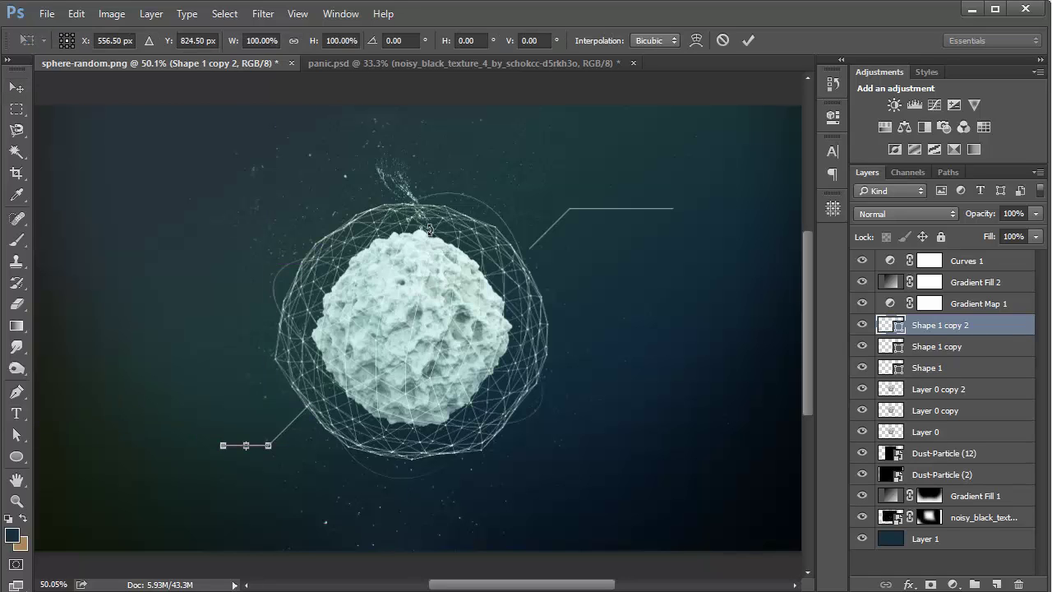
key(Return)
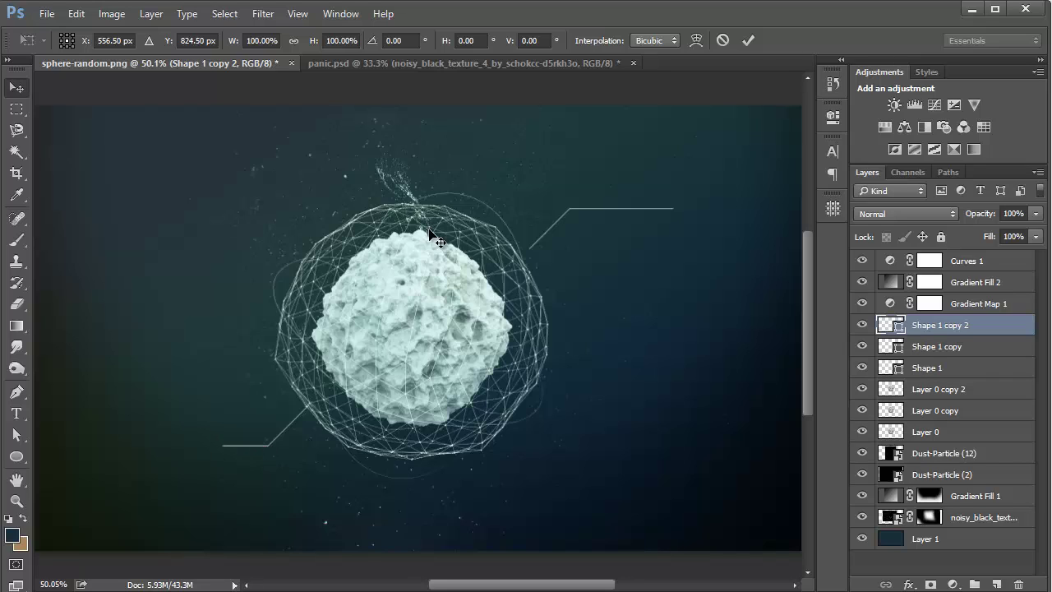
key(Delete)
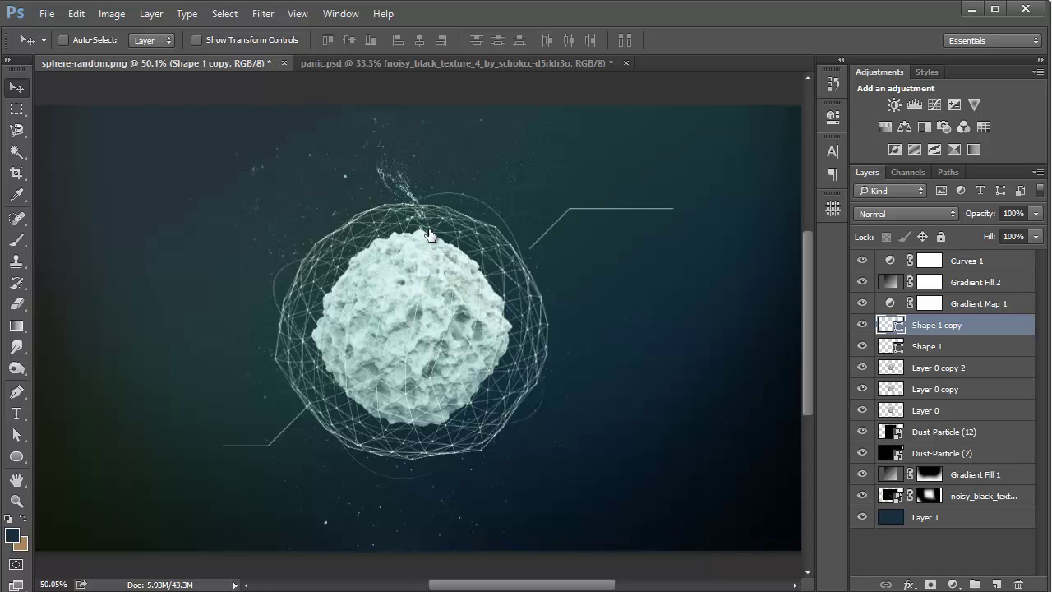
key(ctrl+z)
Flip the duplicated callout line horizontally, rotate it 180°, and place it at the wireframe's upper-left edge, at about X 728 px, Y 248.5 px.
key(t)
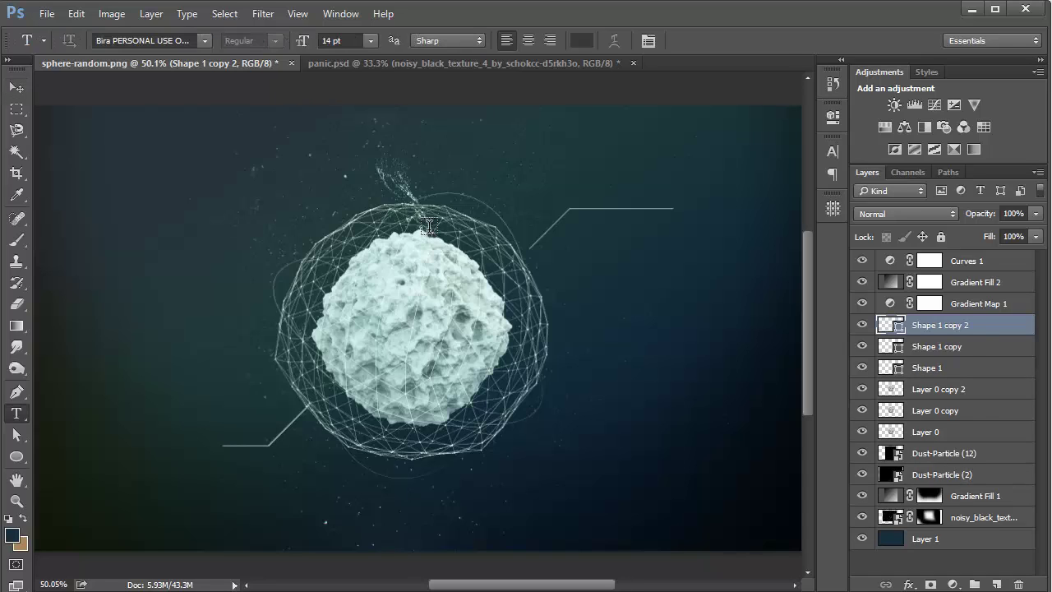
key(ctrl+t)
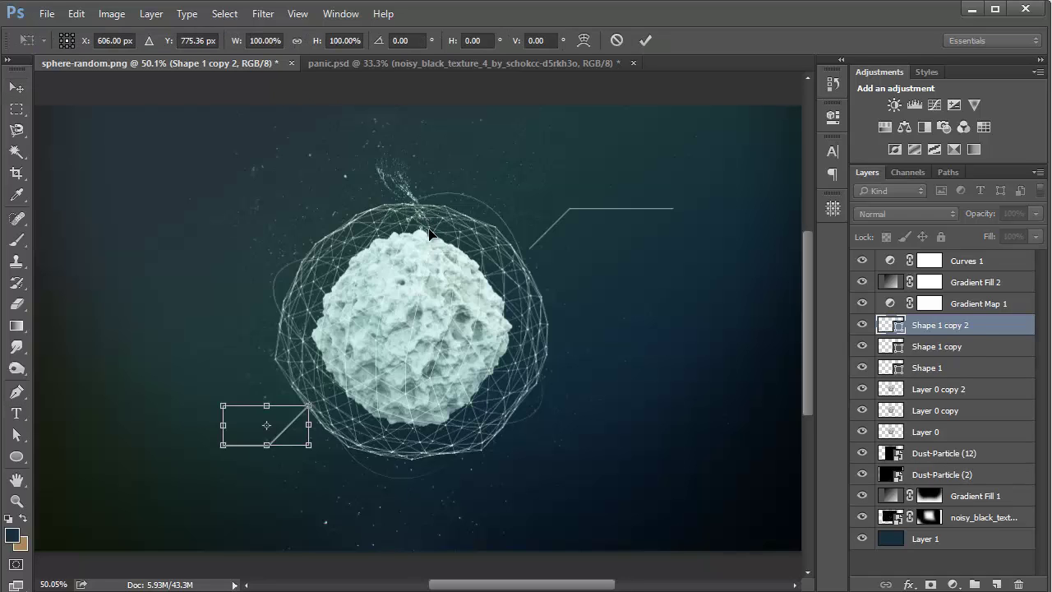
right_click(430, 231)
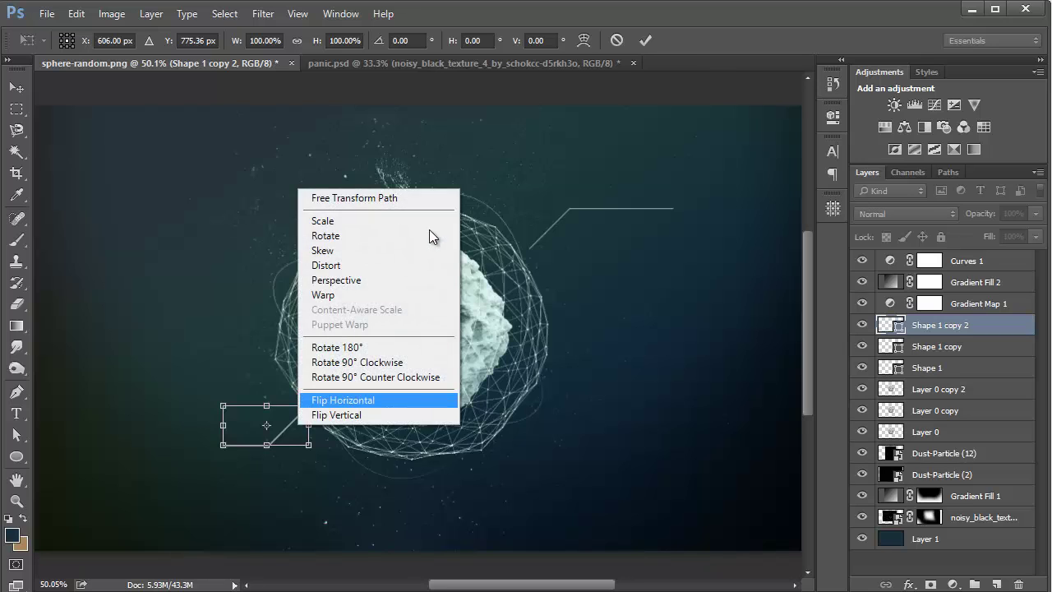
key(Return)
right_click(430, 237)
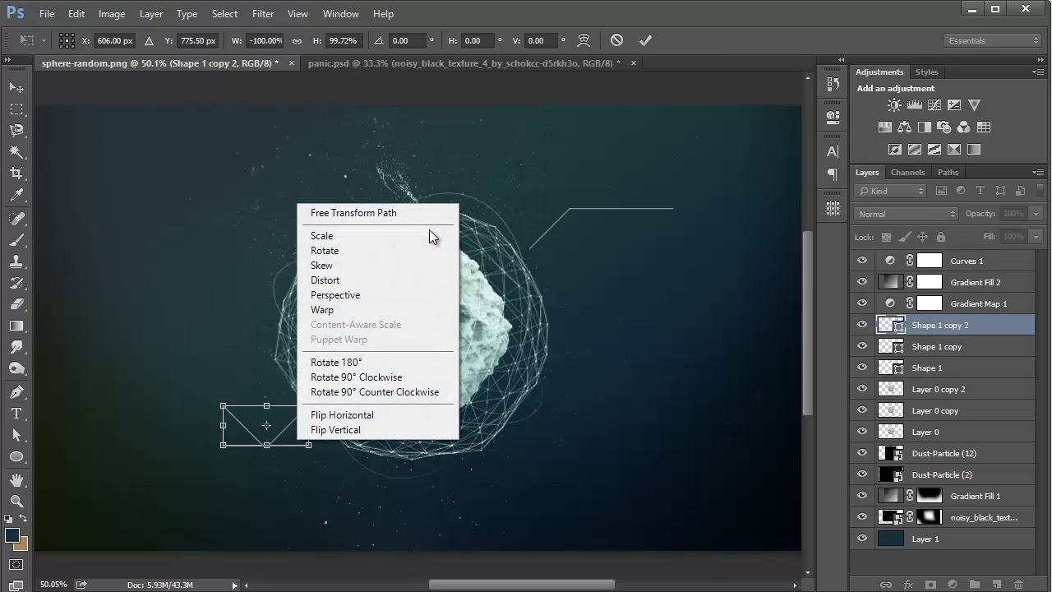
click(336, 363)
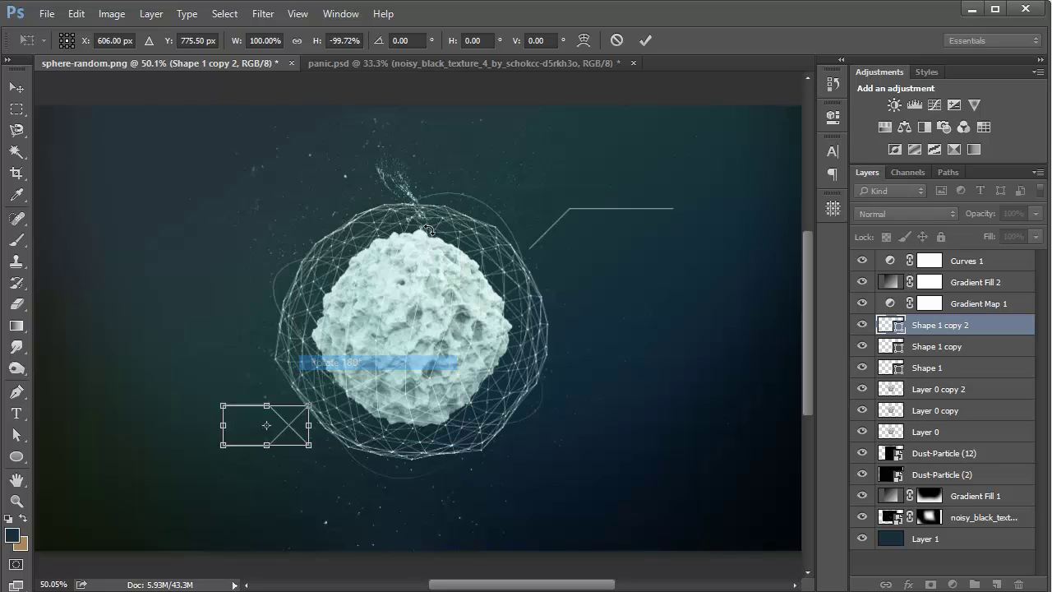
mouse_move(279, 417)
mouse_down()
mouse_move(280, 172)
mouse_move(323, 200)
mouse_up()
drag(429, 234, 429, 234)
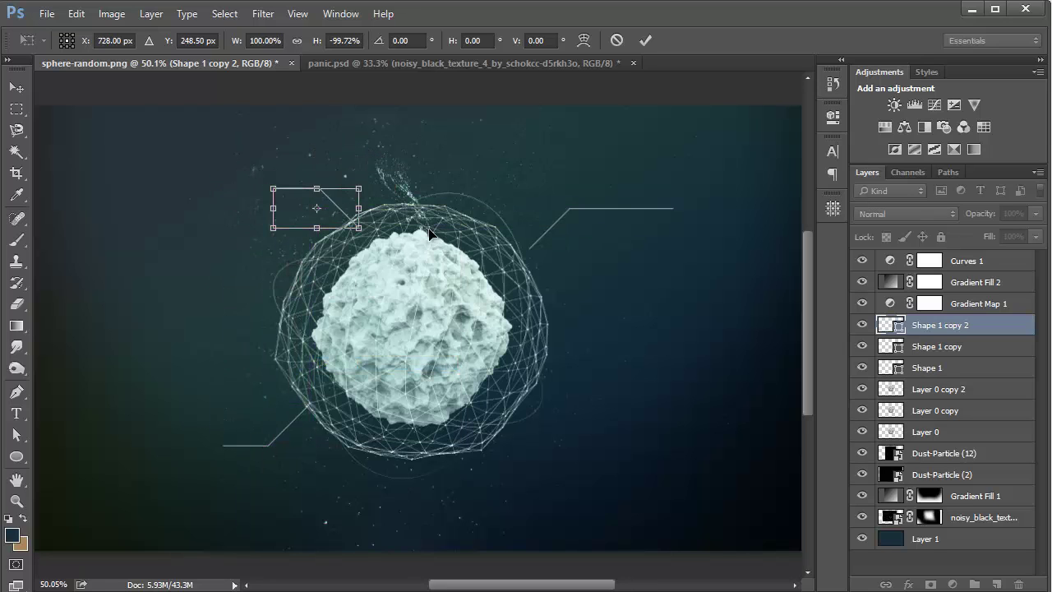
key(Return)
key(t)
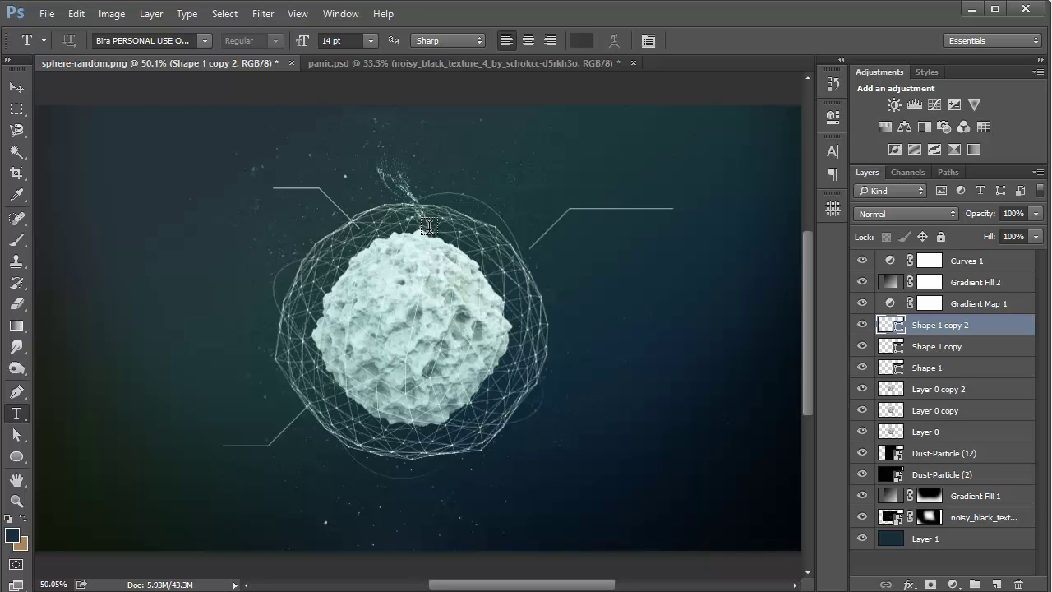
Add a darkening Curves adjustment above Curves 1 and move it directly above Gradient Fill 1 so it affects only the background.
key(ctrl+Tab)
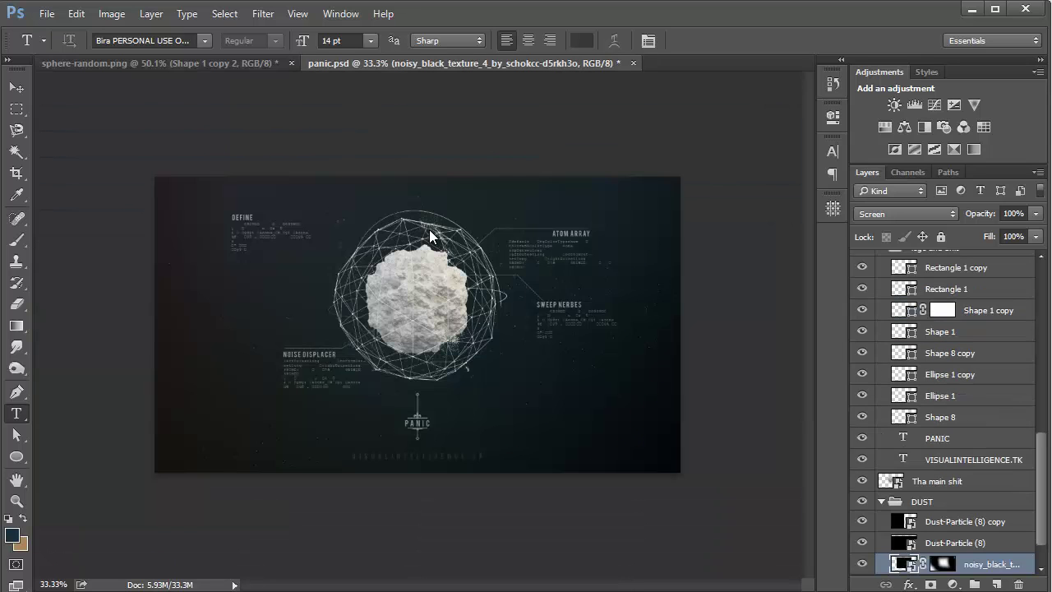
key(ctrl+Tab)
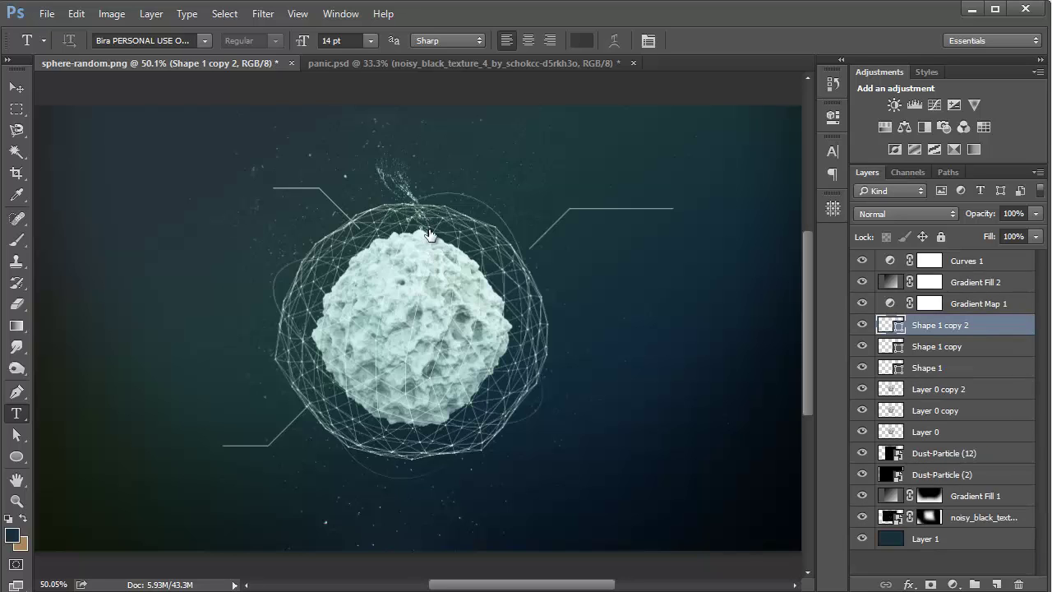
click(967, 261)
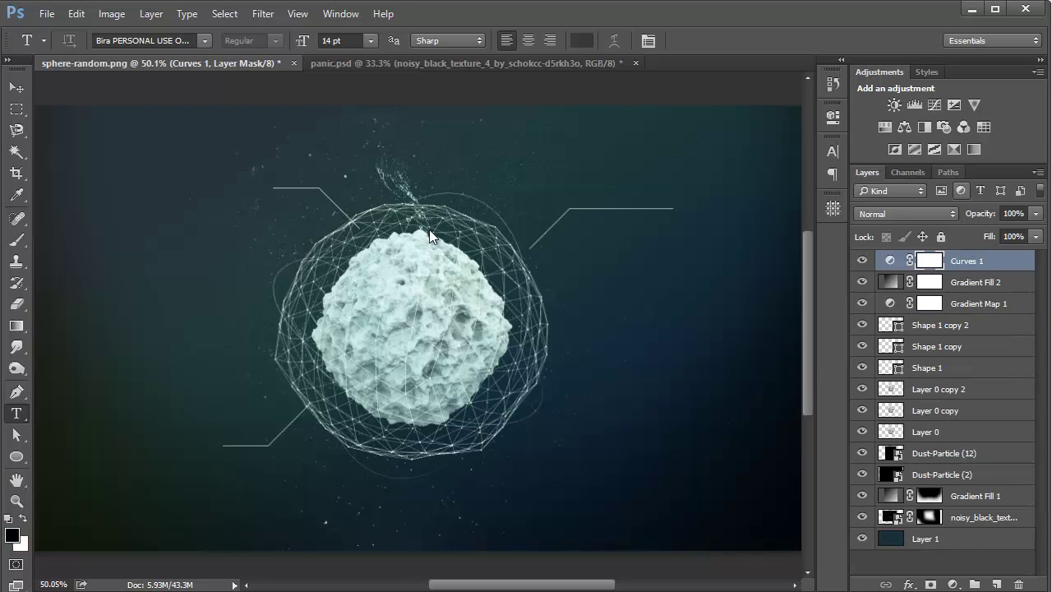
click(934, 104)
drag(709, 275, 724, 282)
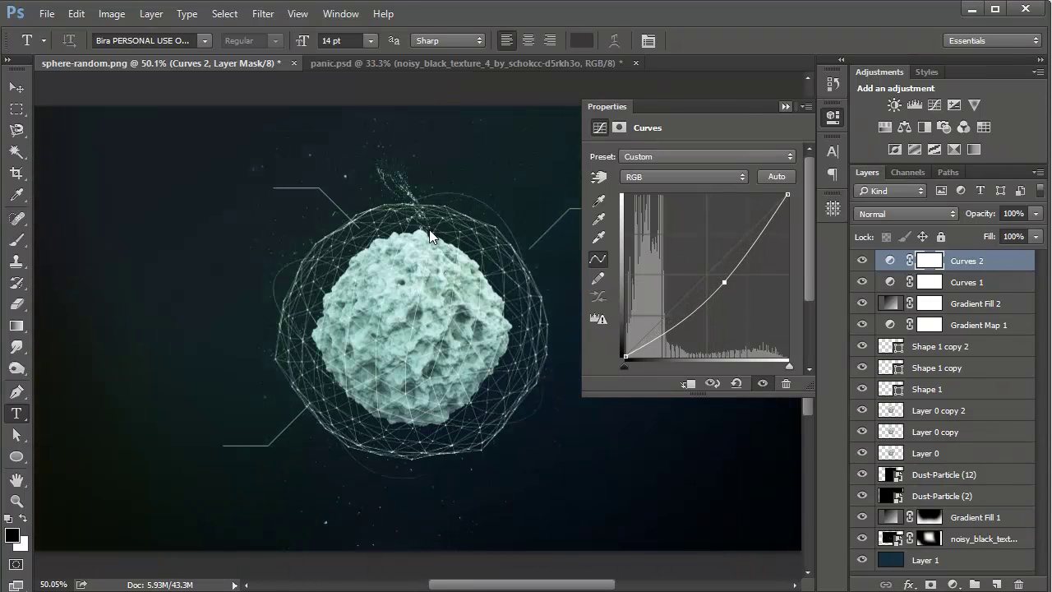
click(786, 107)
mouse_move(967, 260)
mouse_down()
mouse_move(967, 509)
mouse_move(966, 474)
mouse_move(946, 501)
mouse_move(946, 534)
mouse_move(945, 509)
mouse_up()
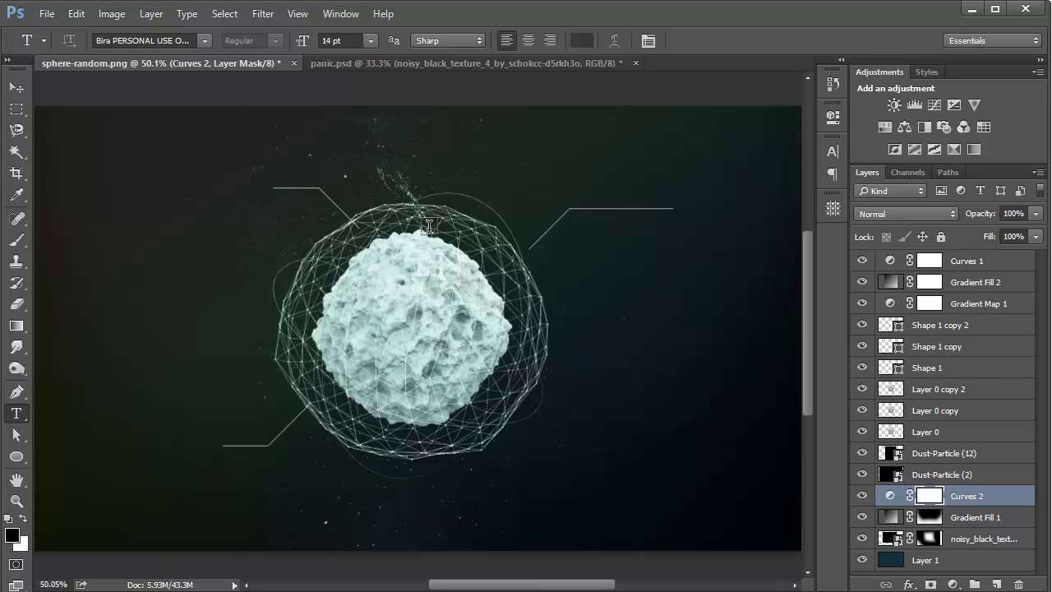
Create a paragraph text box beside the upper-left callout line, and open sphere-random.png from the desktop in a new Notepad window.
mouse_move(145, 167)
mouse_down()
mouse_move(222, 236)
mouse_move(273, 248)
mouse_move(273, 229)
mouse_up()
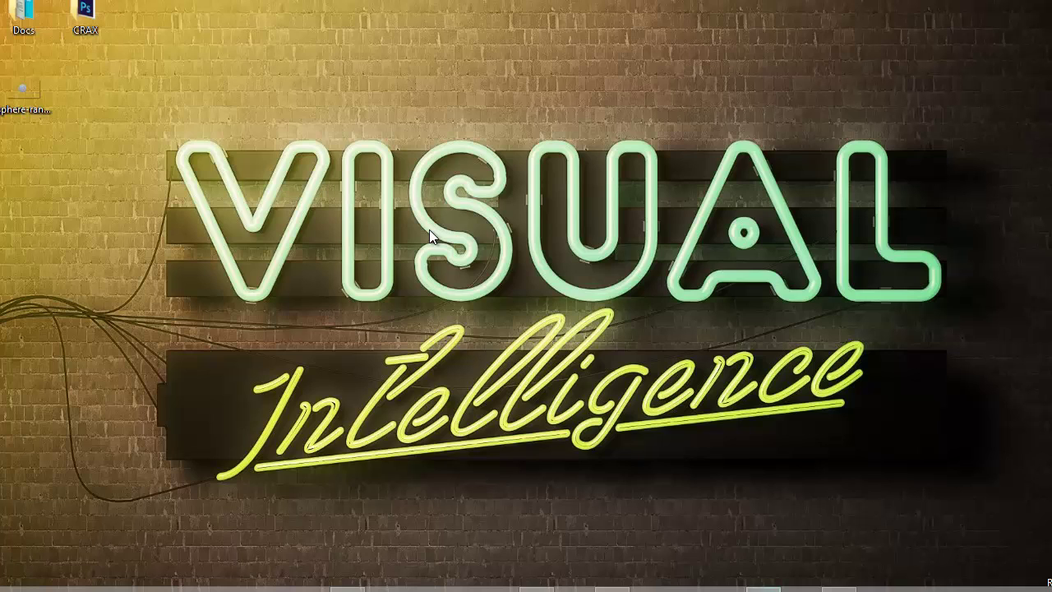
right_click(764, 588)
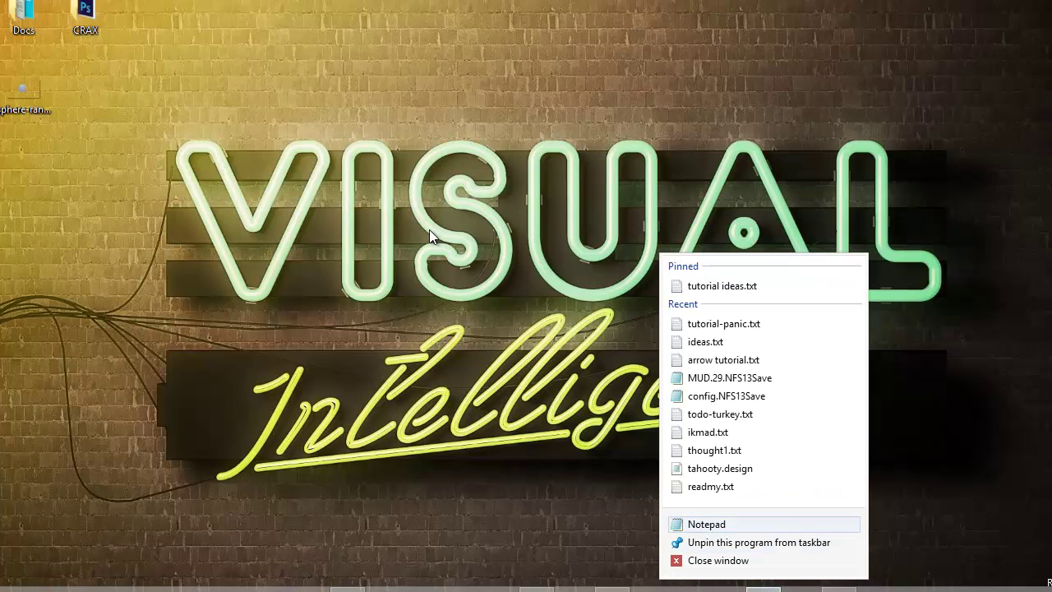
click(707, 524)
drag(707, 191, 389, 66)
drag(23, 90, 395, 198)
drag(429, 231, 430, 230)
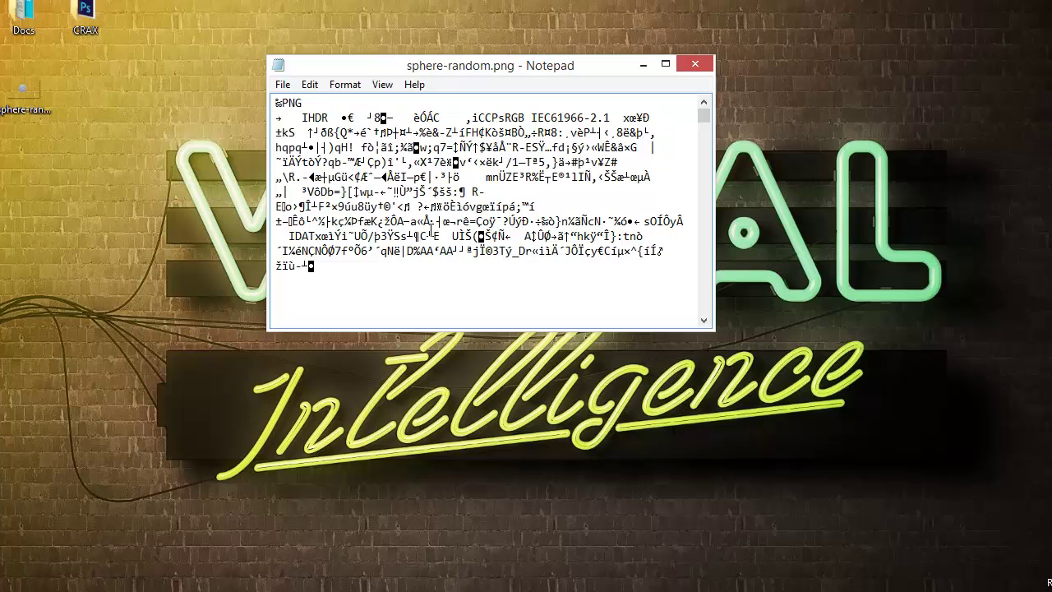
Copy about five lines of garbled characters from the Notepad file and paste them into the Photoshop text box.
scroll(431, 229, down, 15)
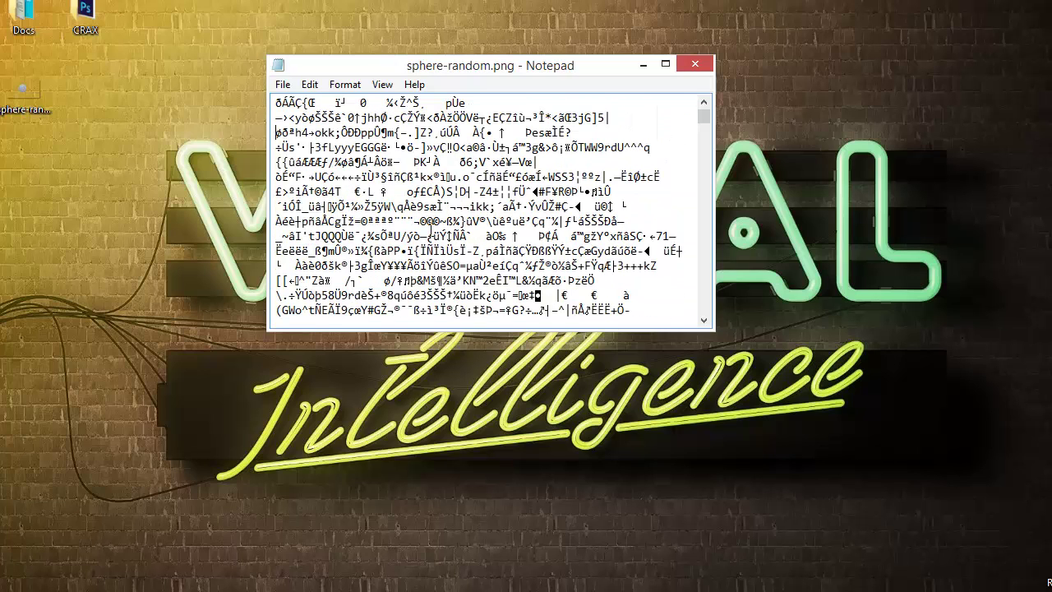
drag(275, 133, 474, 191)
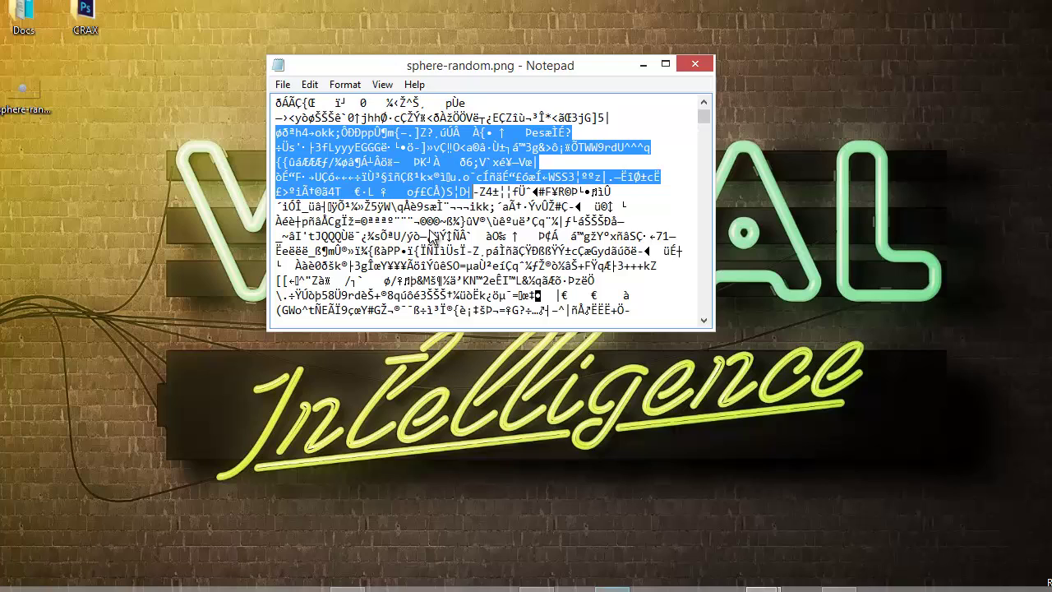
key(alt+Tab)
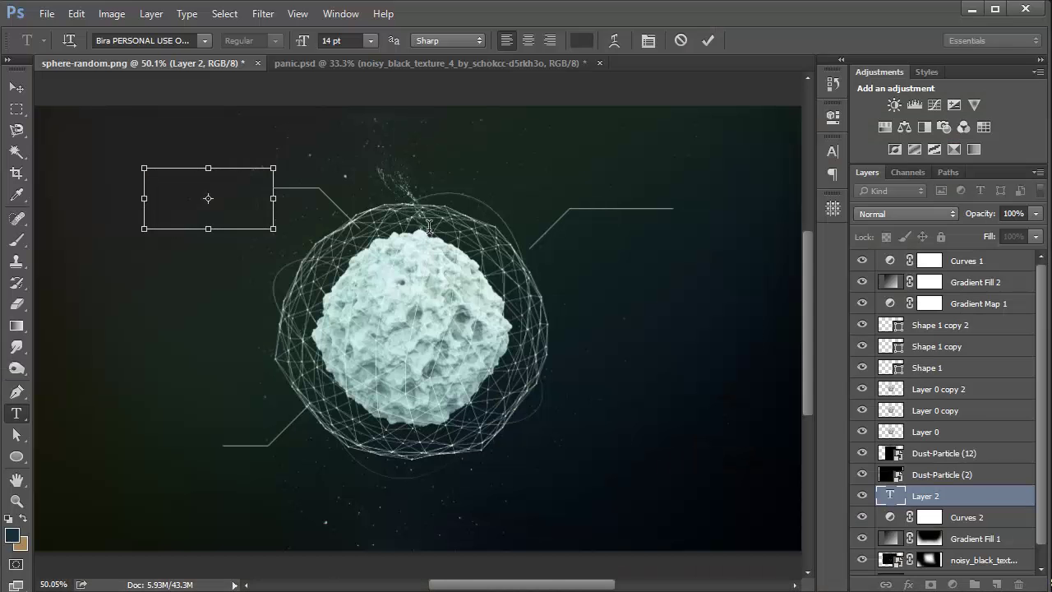
key(ctrl+v)
Set the font of all the pasted text to Courier New Regular.
key(ctrl+a)
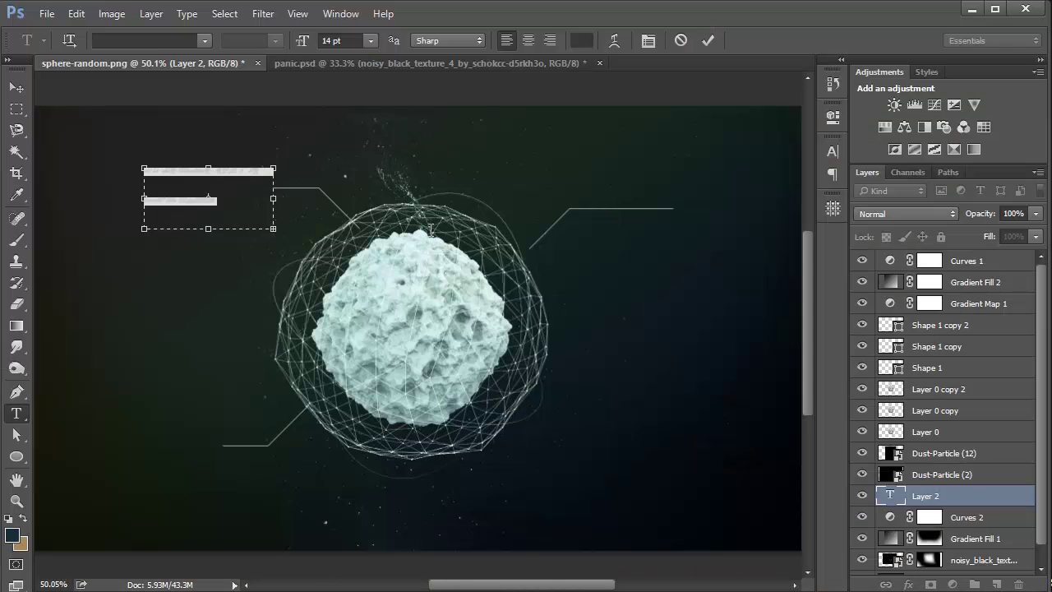
key(ctrl+shift+f)
text(courier)
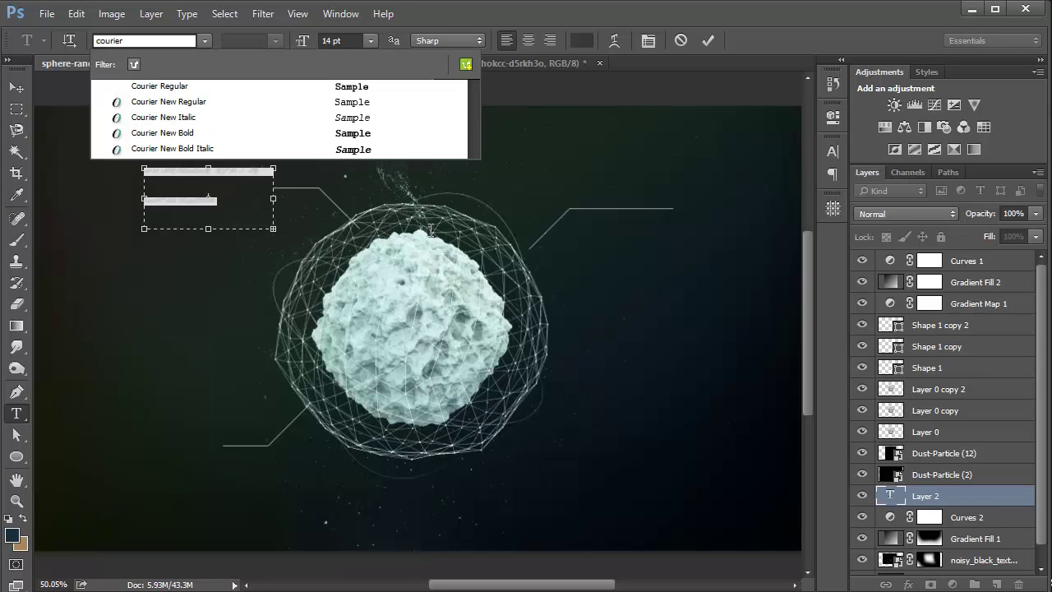
key(Down)
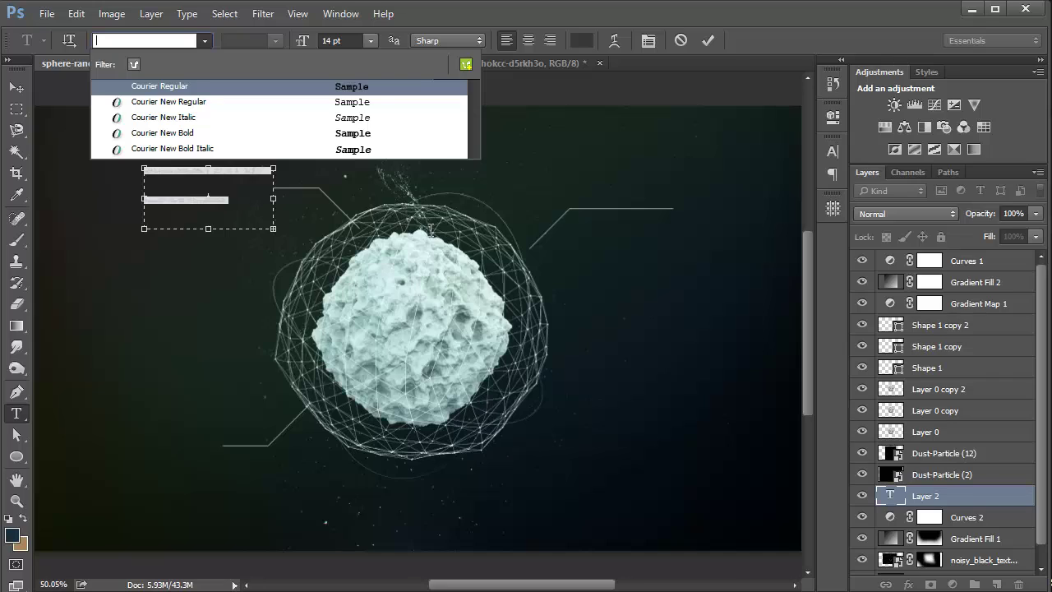
key(Down)
key(Return)
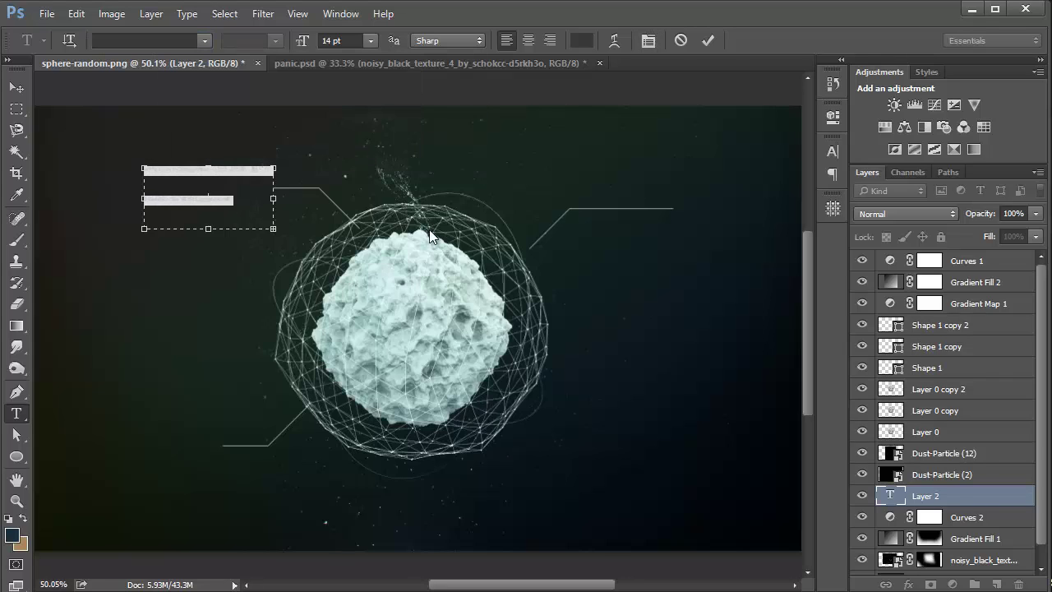
Set the pasted text's leading to Auto and commit the text.
click(833, 152)
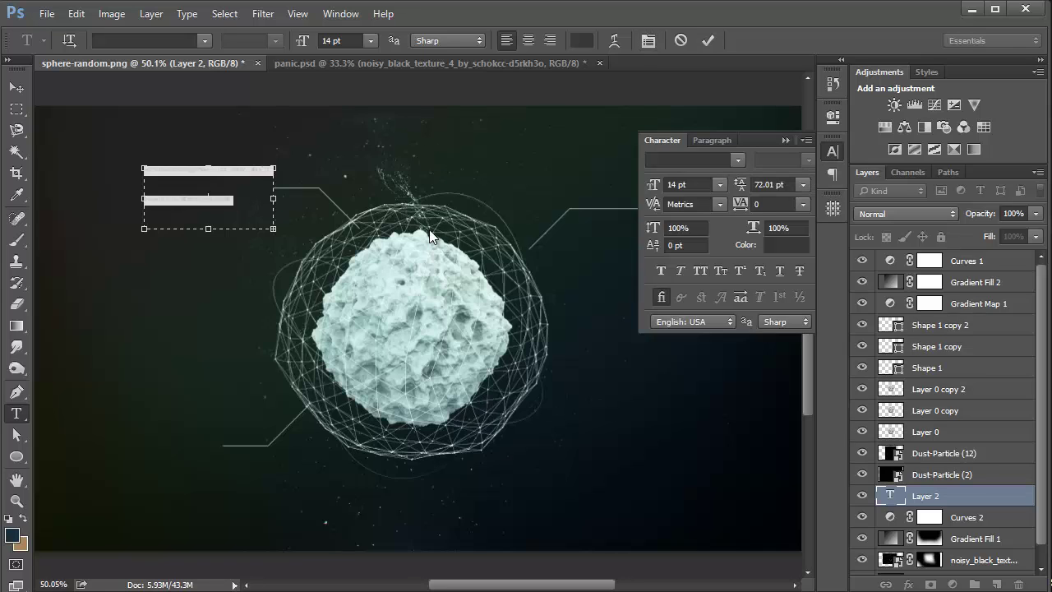
click(803, 184)
click(790, 203)
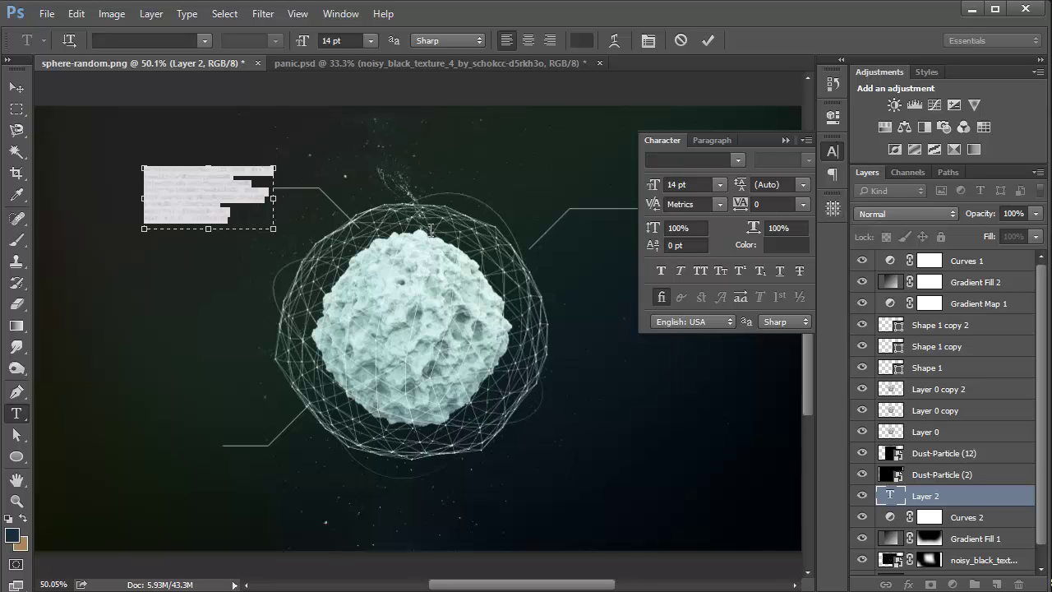
click(773, 185)
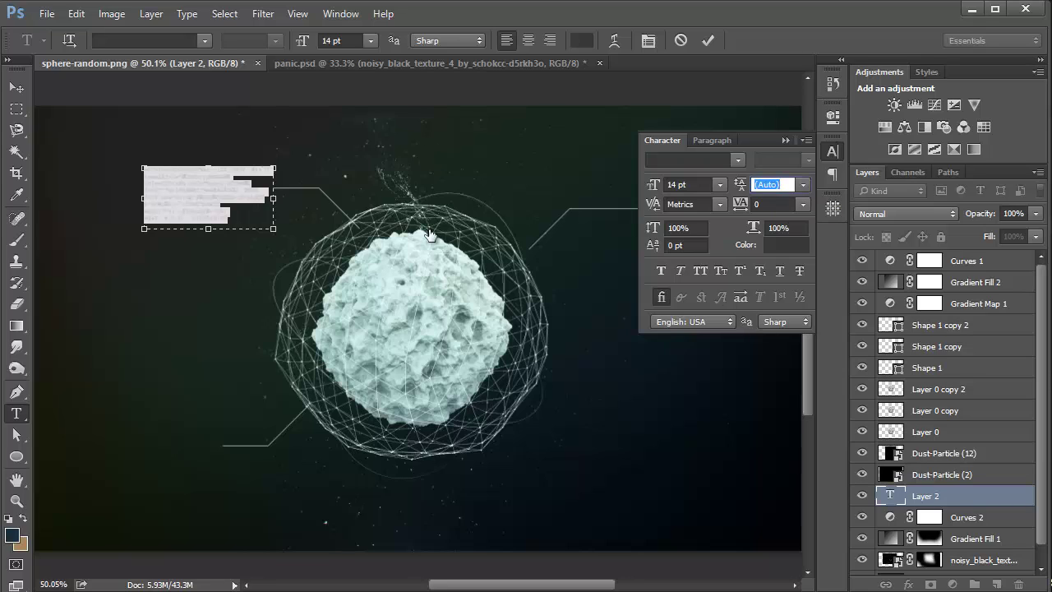
key(ctrl+Return)
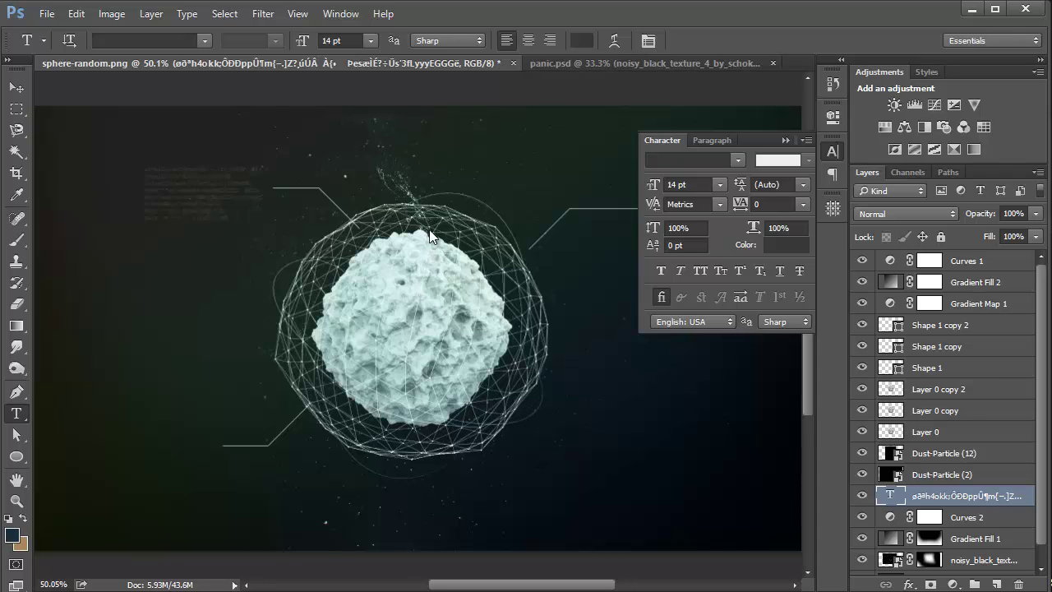
Change the garbled text's color to white, ffffff.
click(787, 245)
drag(562, 180, 556, 178)
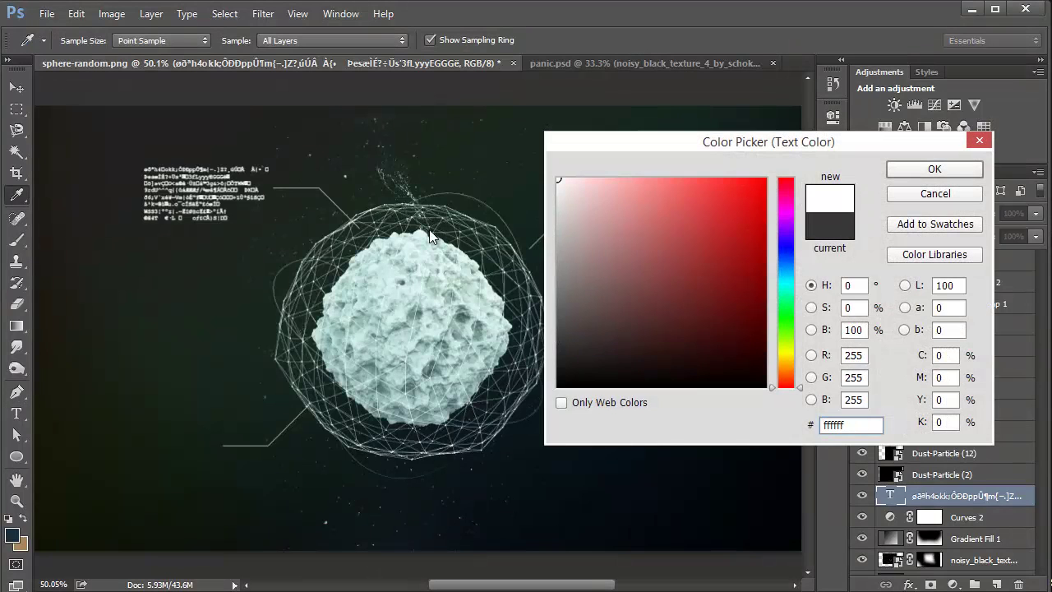
key(Return)
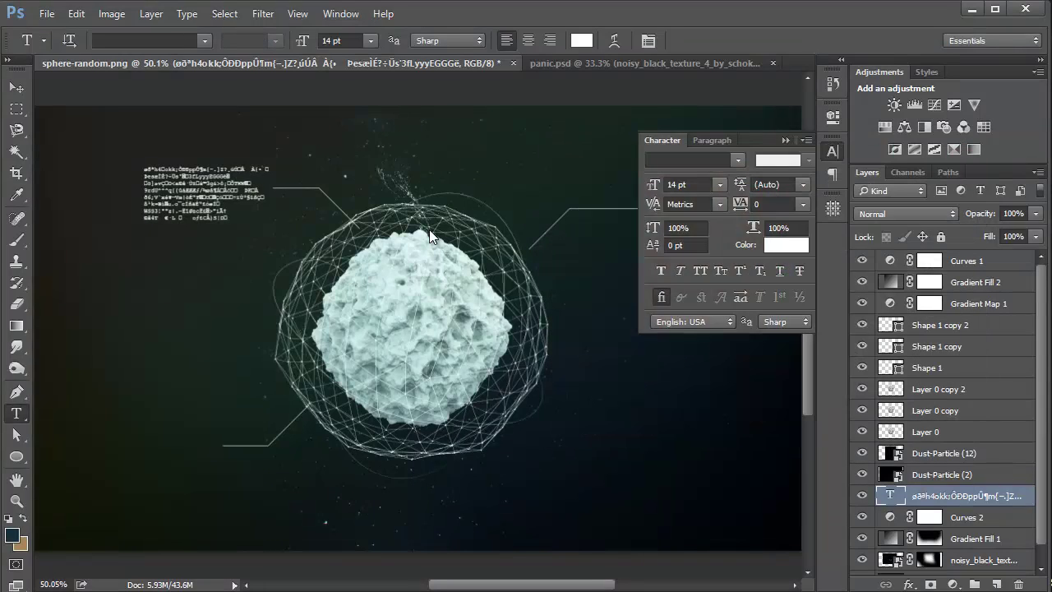
Lower the garbled text layer's fill to 32%.
key(v)
scroll(430, 235, up, 2)
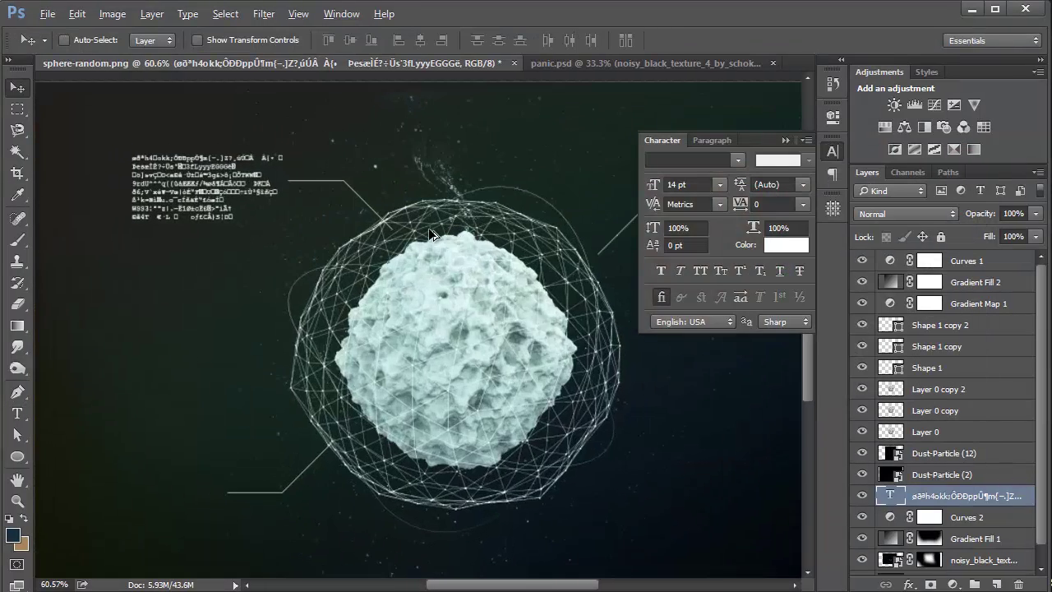
scroll(430, 236, up, 4)
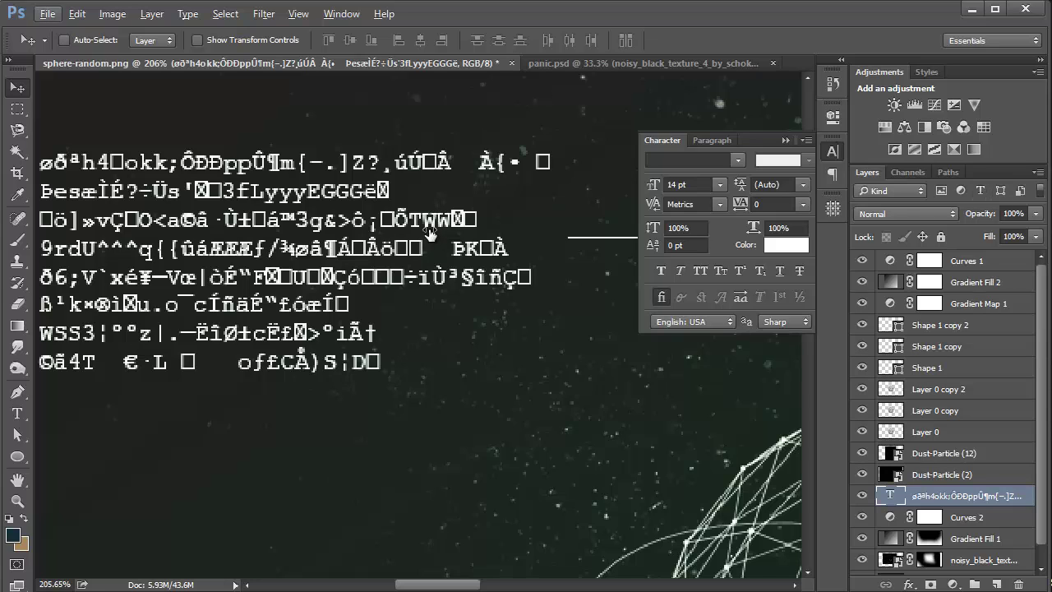
key(shift+3)
key(shift+2)
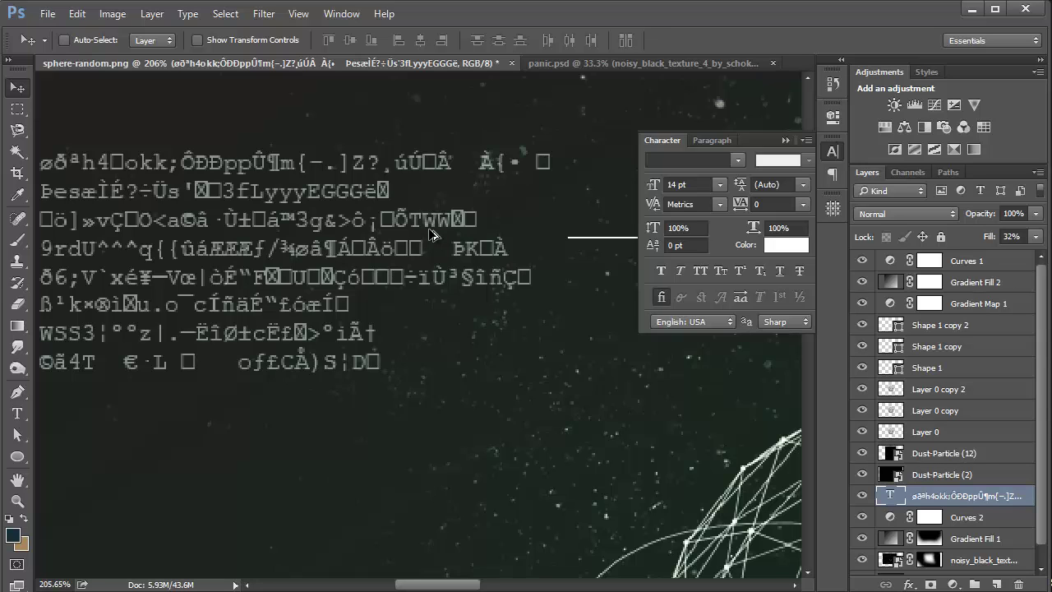
Right-align the garbled text block beside the sphere's upper-left callout line.
scroll(433, 236, down, 8)
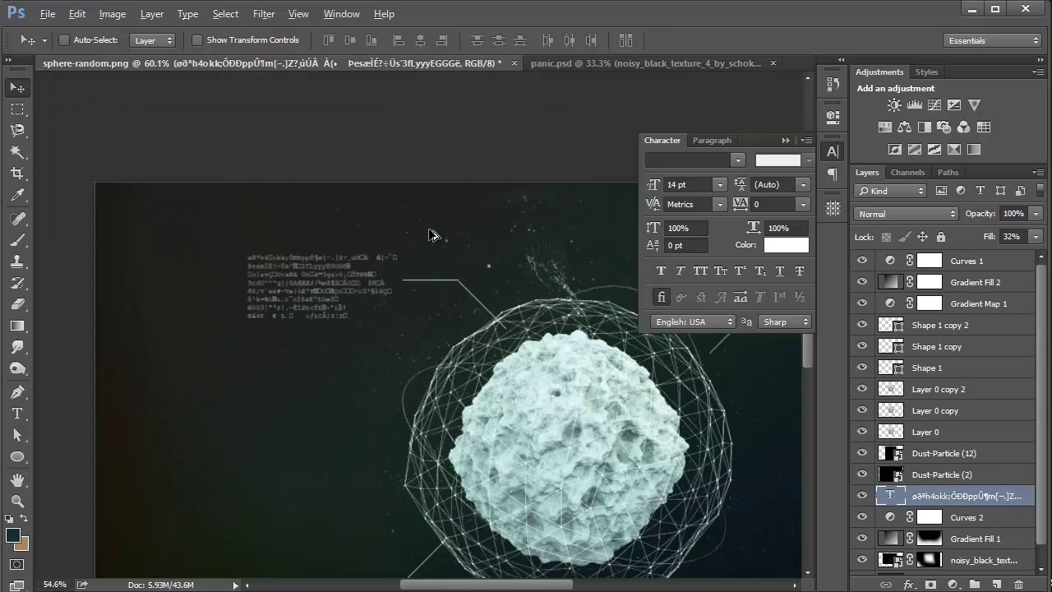
key(alt)
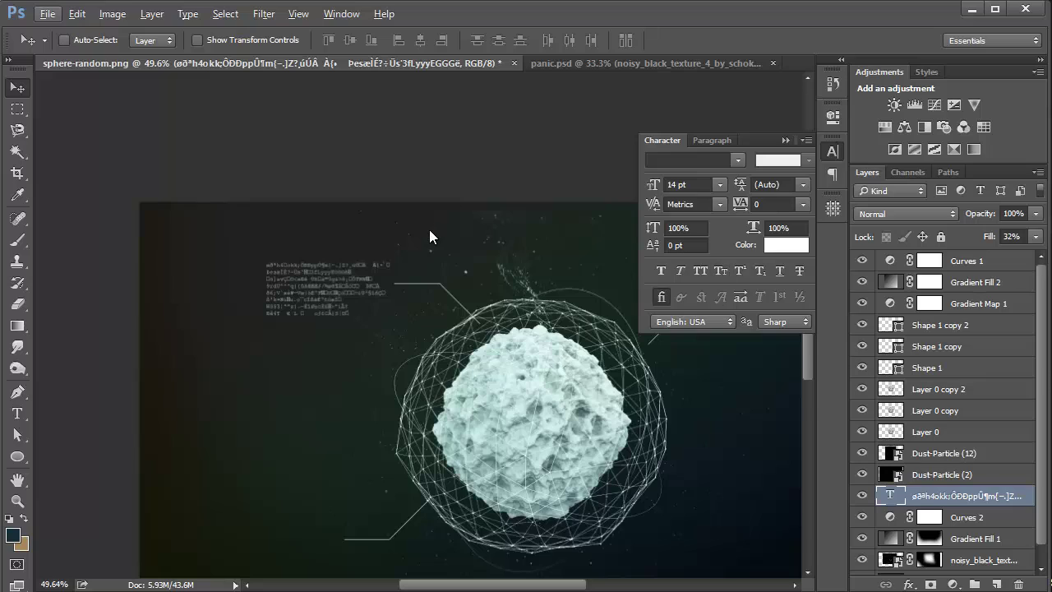
click(833, 175)
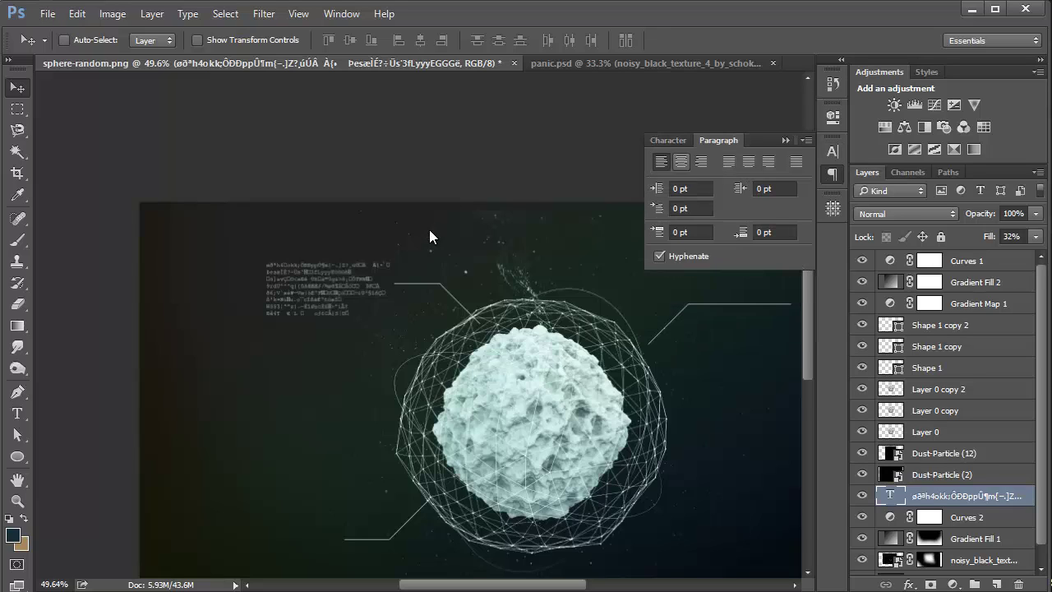
key(ctrl+shift+r)
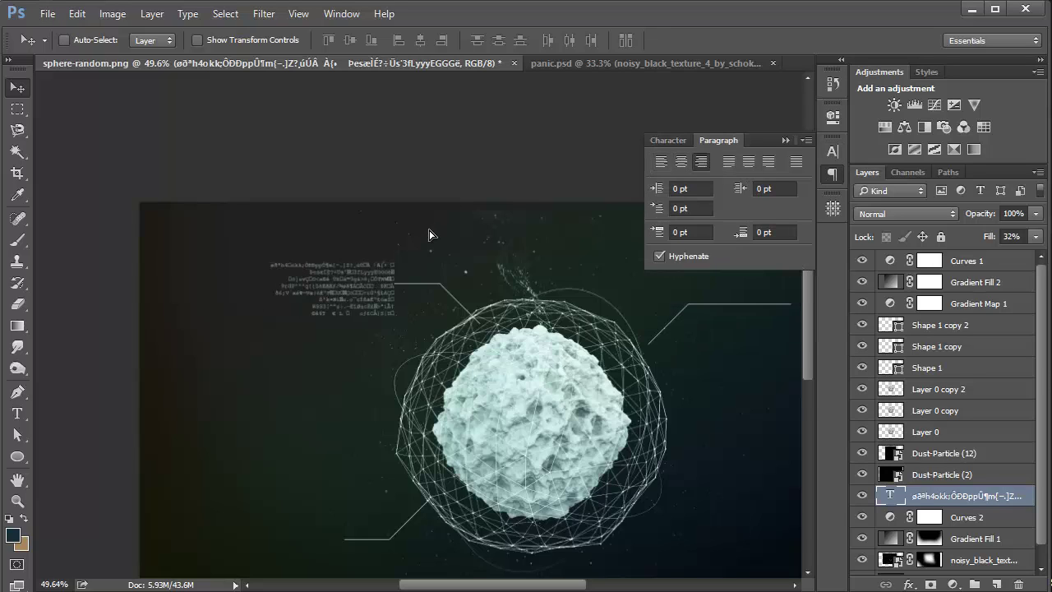
Duplicate the garbled text block beside the lower-left callout line and shorten the copy so it begins with "ÕTWW".
mouse_move(372, 295)
mouse_down()
mouse_move(357, 298)
mouse_move(366, 303)
mouse_move(309, 468)
mouse_move(316, 560)
mouse_move(317, 542)
mouse_up()
key(t)
key(t)
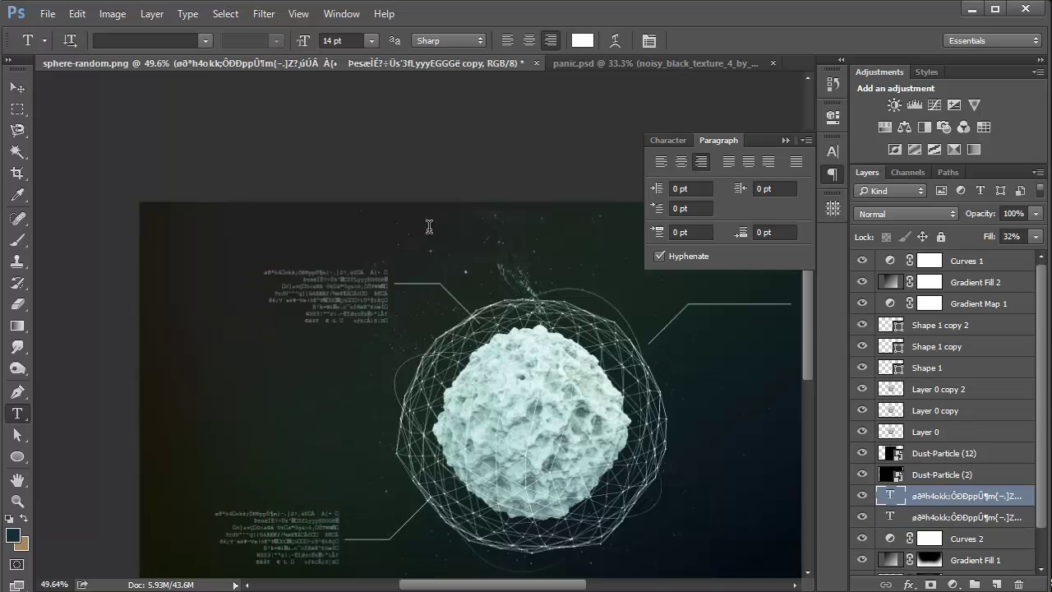
key(Return)
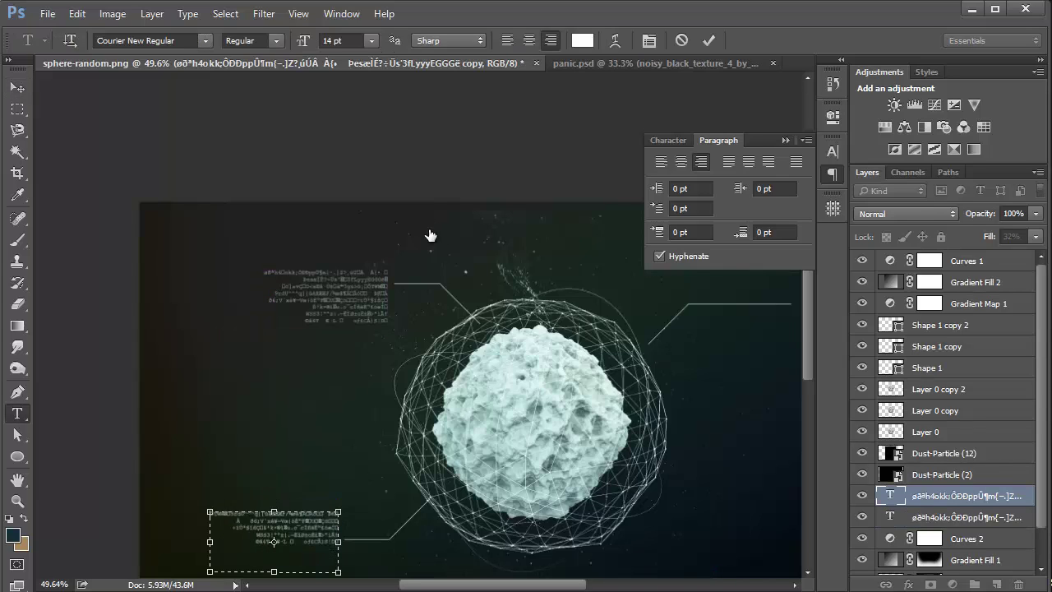
key(ctrl+v)
key(ctrl+Return)
Nudge the shortened text block into place next to the end of the lower-left callout line.
key(v)
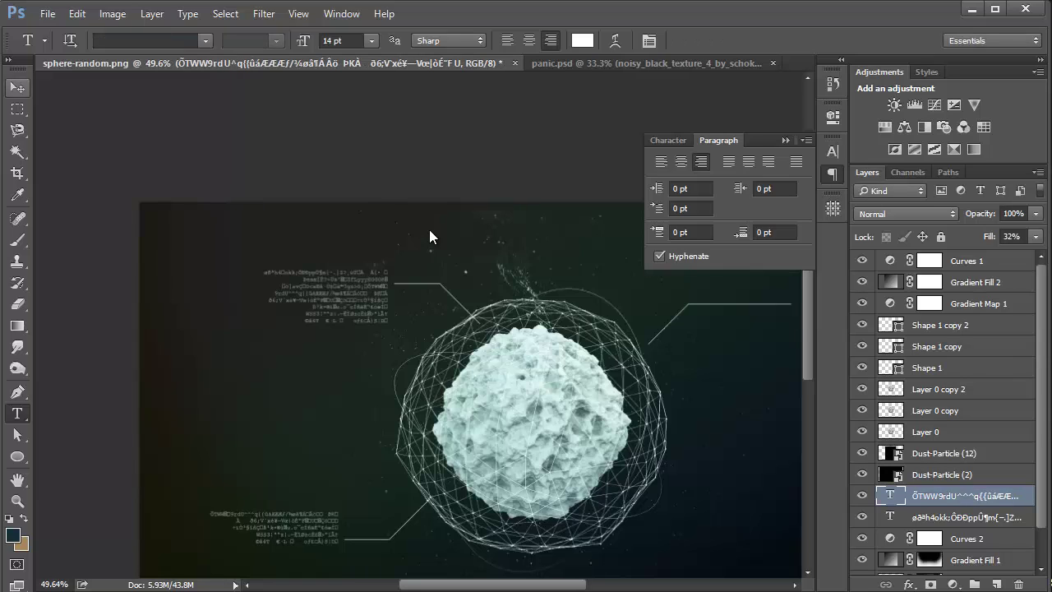
key(Left)
key(Left)
key(Left)
key(Left)
key(Left)
key(Left)
key(Left)
key(Down)
key(Down)
key(Down)
key(Down)
key(Down)
key(Down)
key(Down)
key(Down)
key(Down)
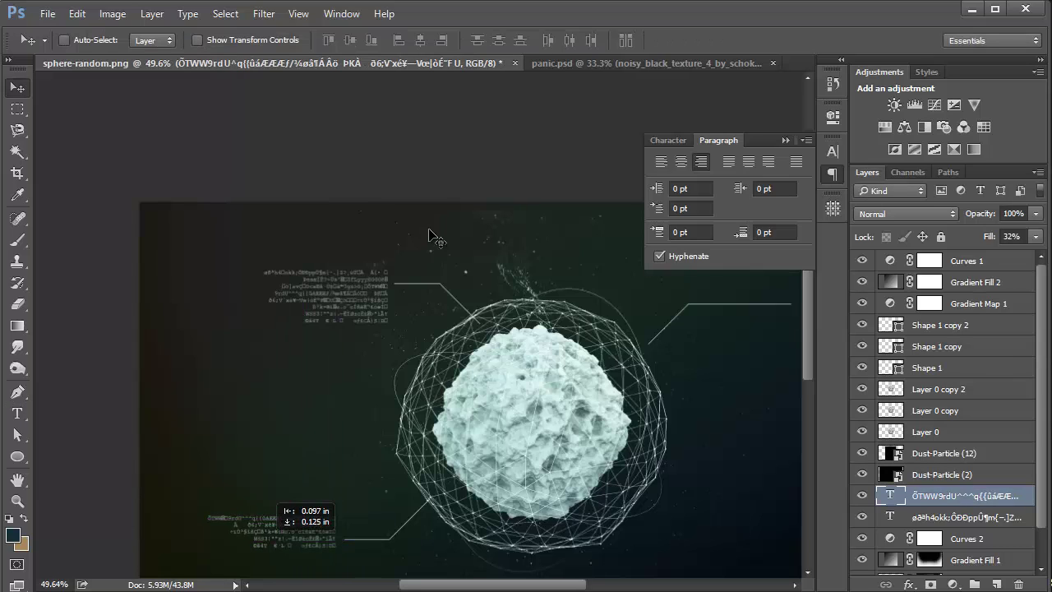
key(shift+Down)
key(shift+Right)
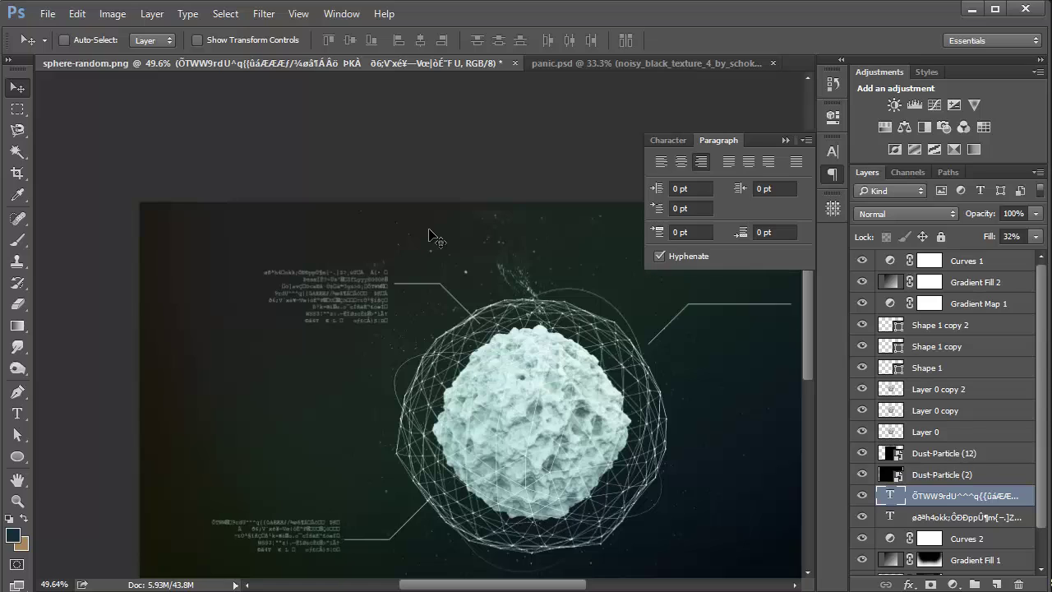
key(Down)
key(Down)
key(Down)
key(Down)
key(Down)
key(Down)
Duplicate the shortened text block below the upper-right callout line and the longer block into the image's lower-right area.
drag(429, 231, 261, 179)
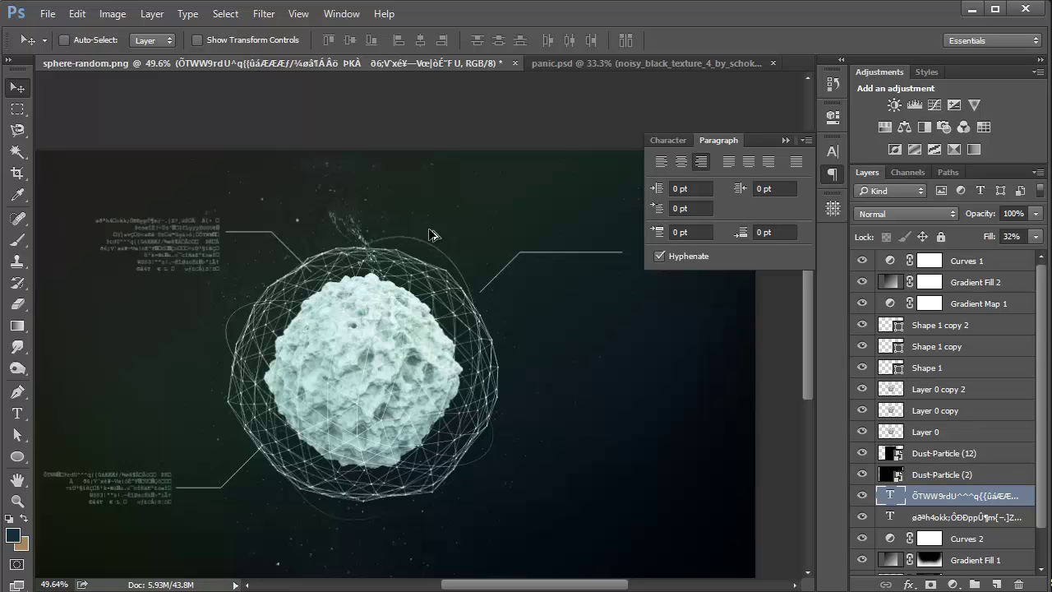
drag(129, 491, 651, 273)
drag(430, 234, 430, 235)
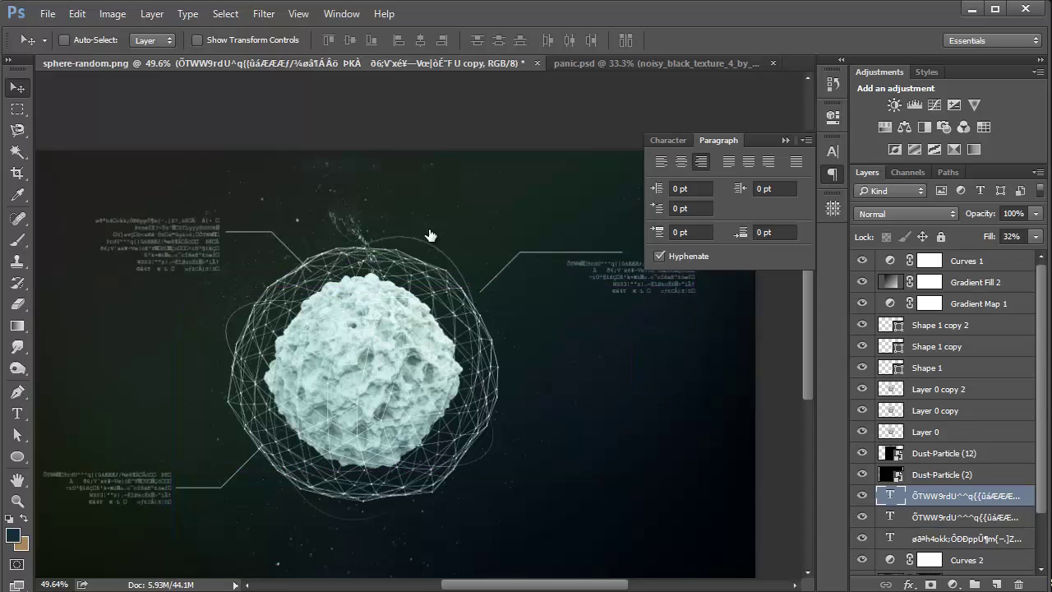
click(964, 539)
drag(174, 239, 628, 466)
Add a heading reading "Subdevision" above the upper-left garbled text block.
key(t)
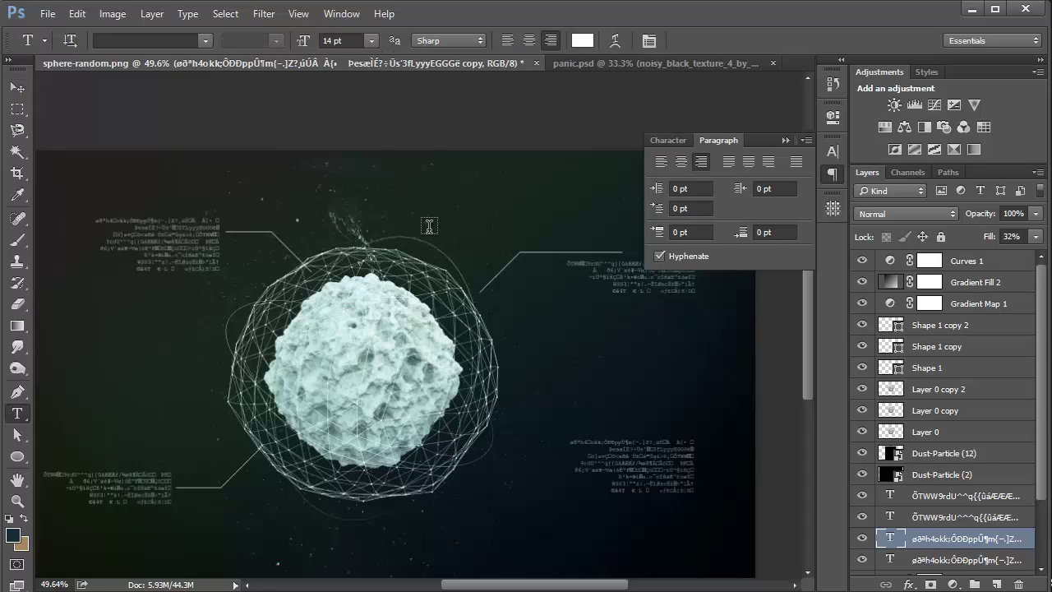
click(130, 199)
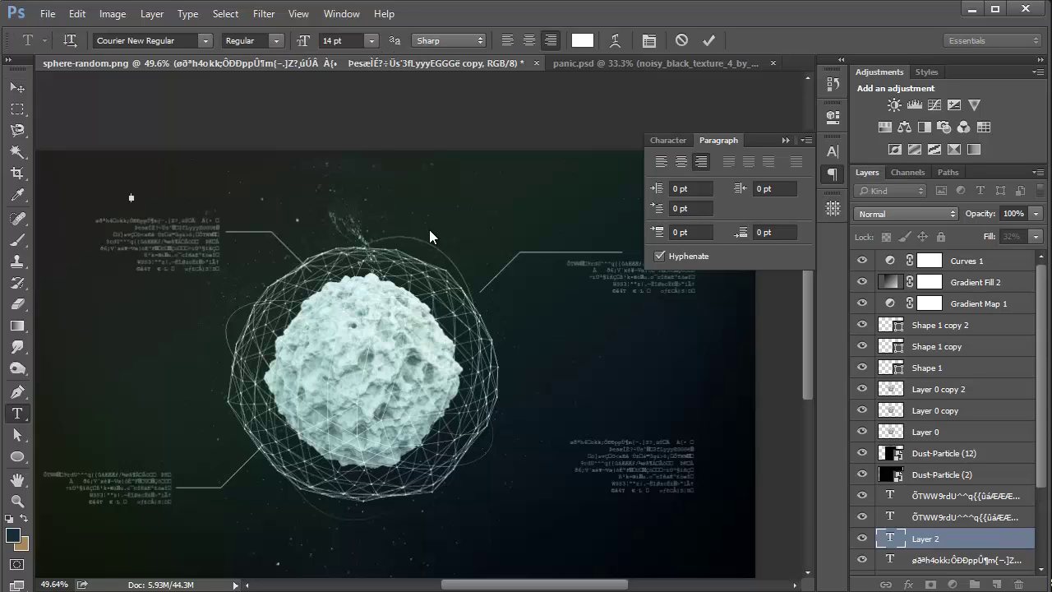
text(Subder)
text(ision)
Set the whole Subdevision heading in Bebas Regular and commit the text.
key(ctrl+a)
click(156, 40)
click(157, 40)
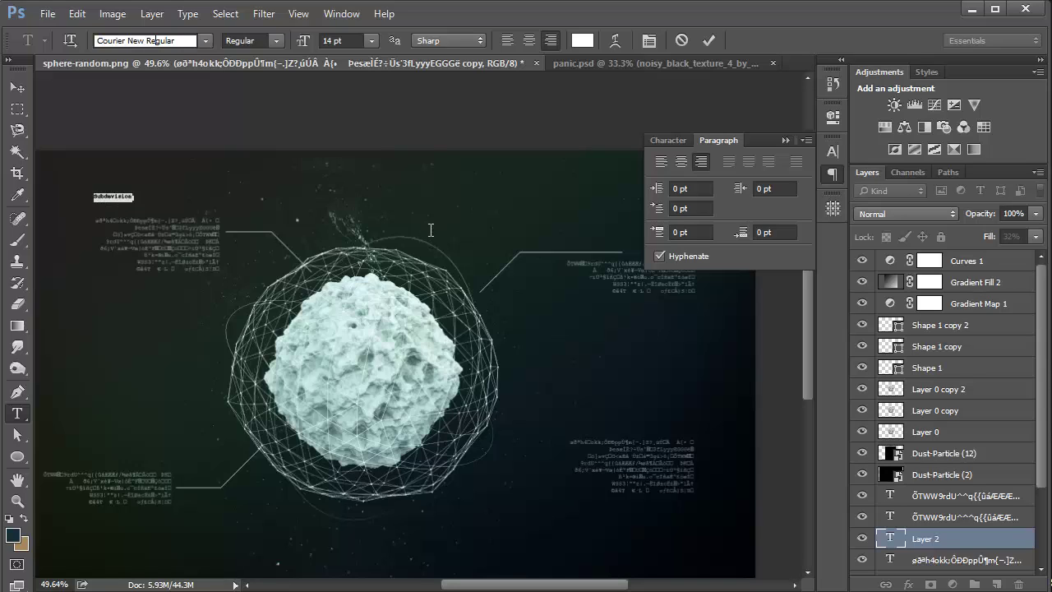
key(ctrl+a)
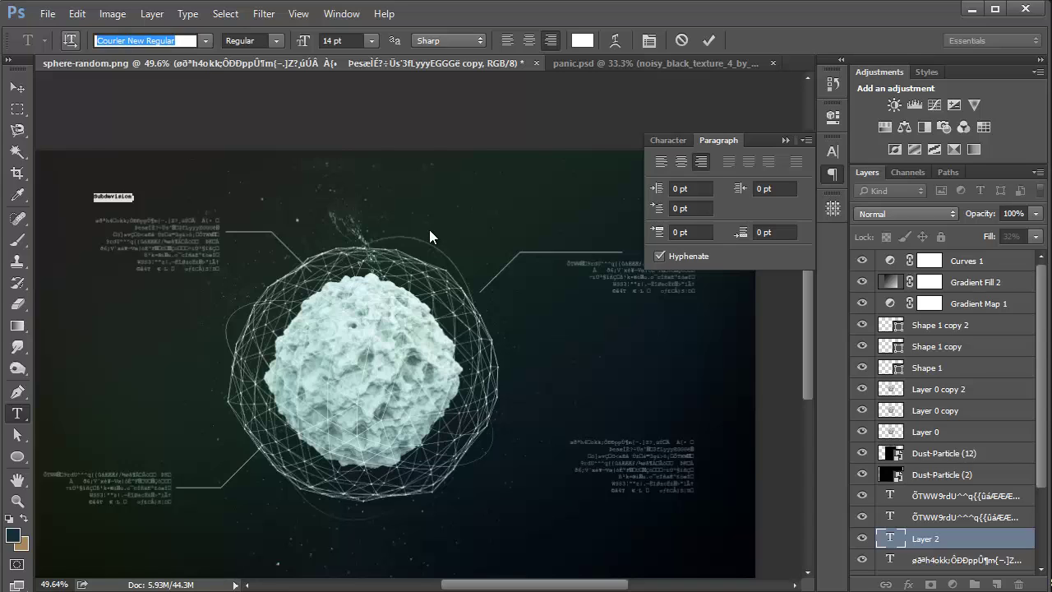
text(bebas)
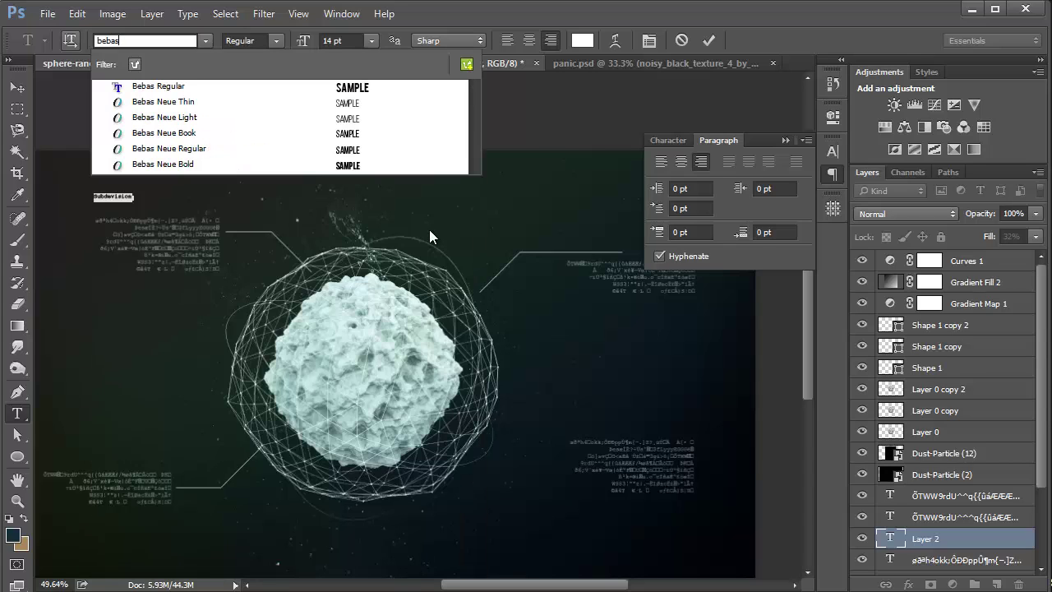
key(Return)
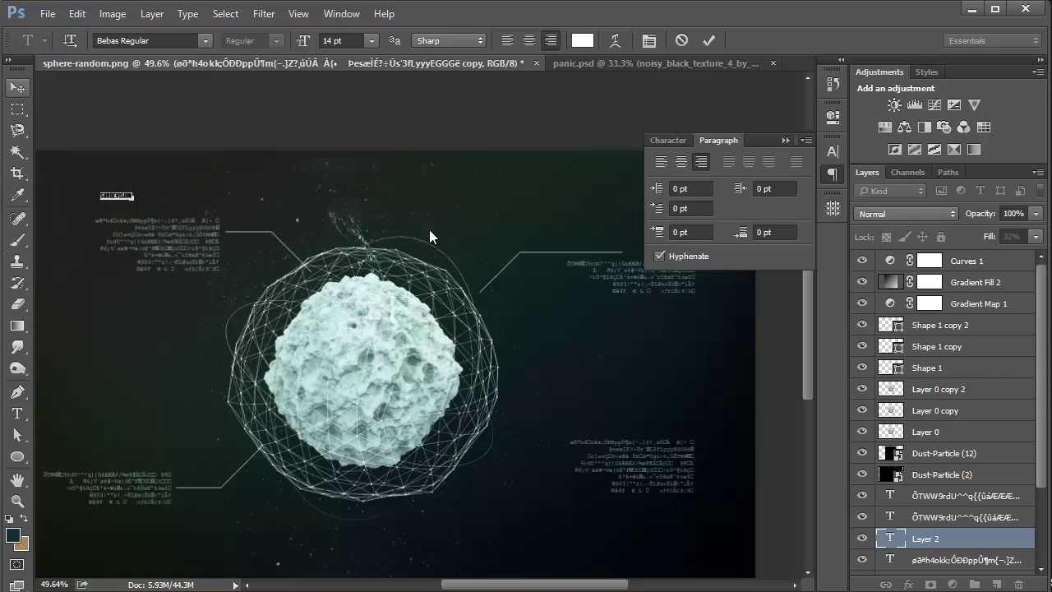
key(ctrl+Return)
Enlarge the Subdevision heading to nearly the text block's width and align it with the block's right edge.
key(ctrl+t)
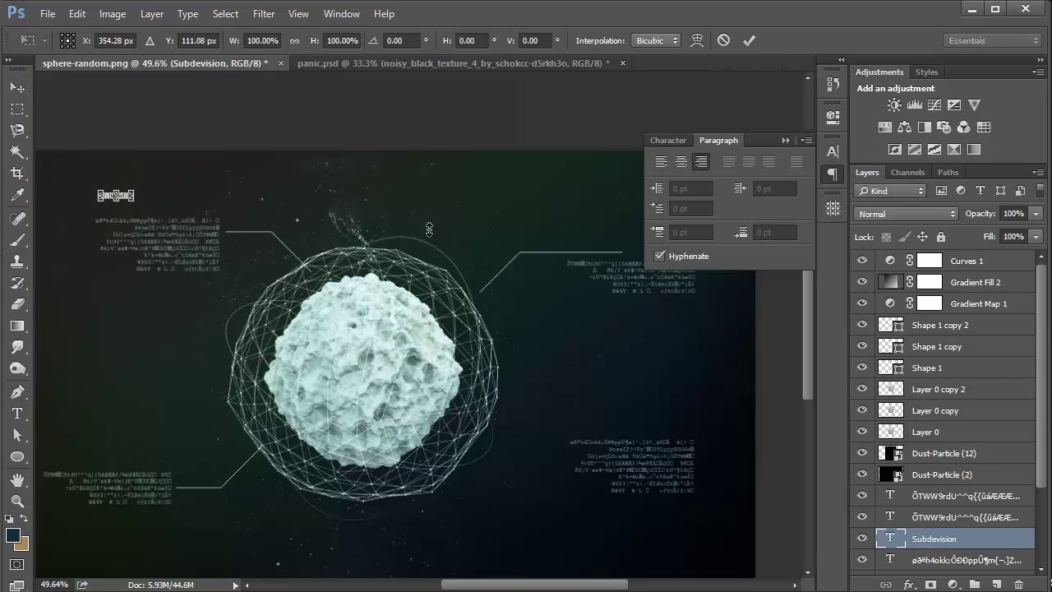
drag(132, 192, 197, 203)
key(Return)
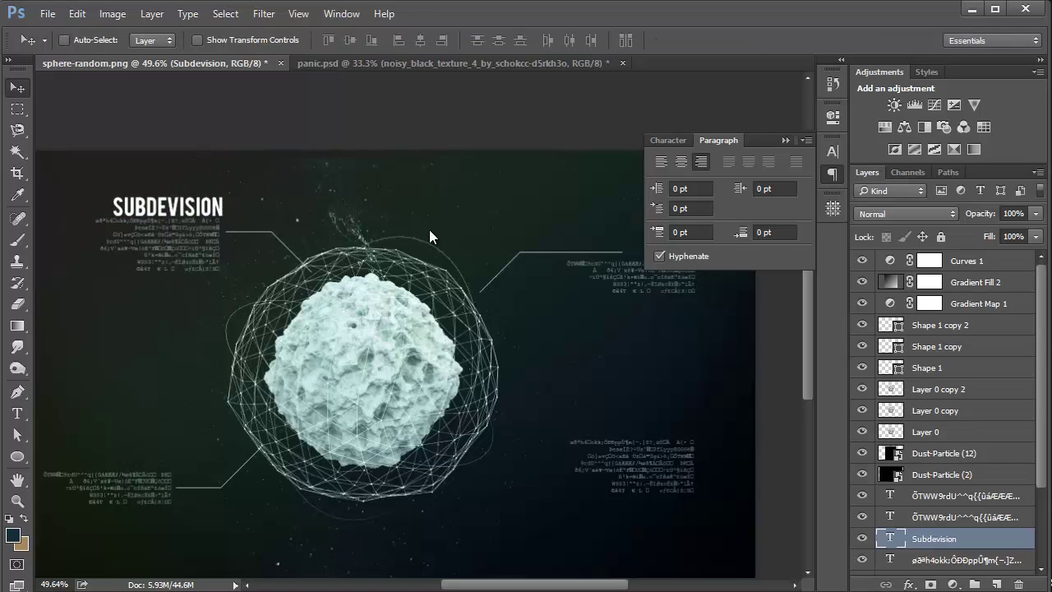
key(shift+Left)
key(Right)
key(Right)
key(Right)
key(Right)
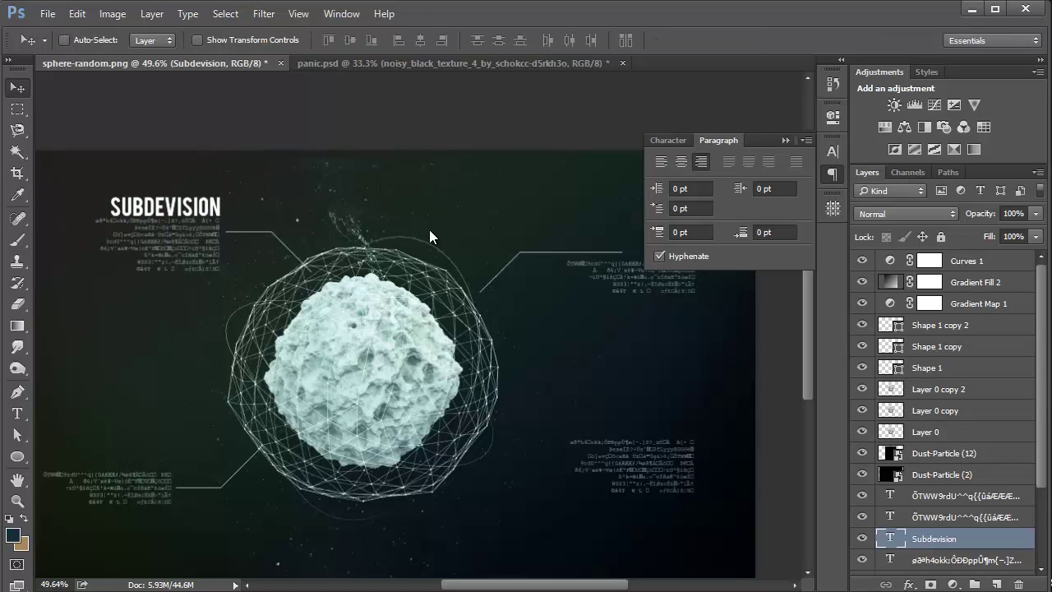
Lower the Subdevision heading's fill to 55%.
key(shift+5)
key(shift+5)
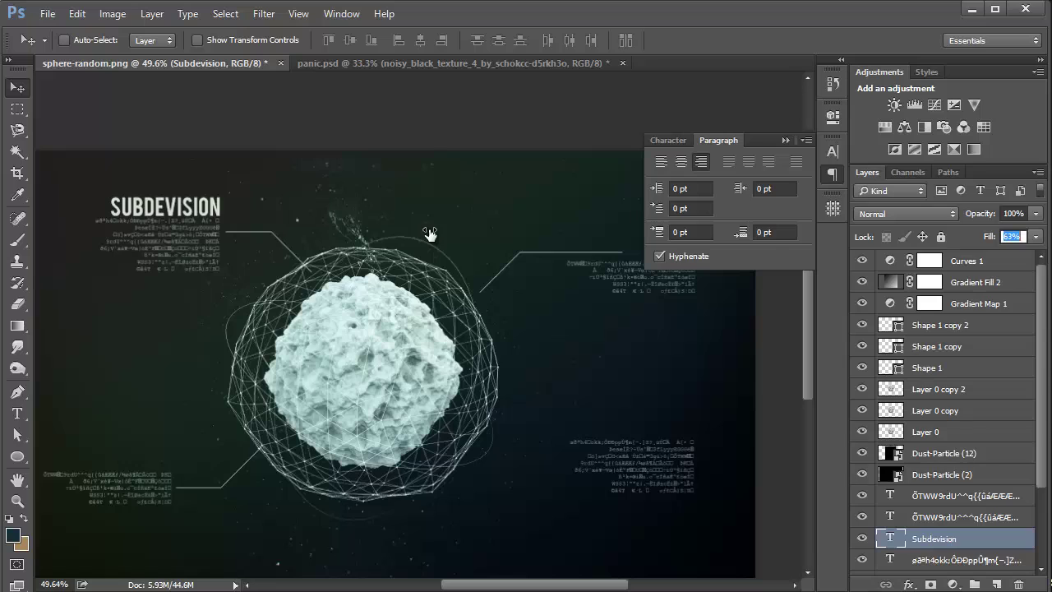
key(Return)
key(Right)
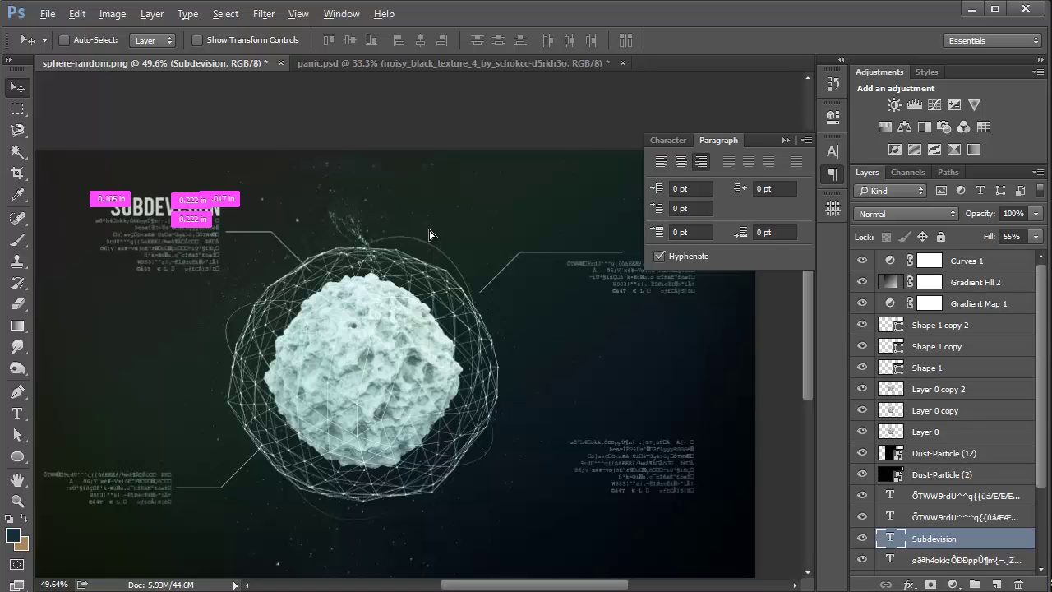
Duplicate the Subdevision heading above the lower-left text block and change the copy's wording to "Position".
mouse_move(200, 205)
mouse_down()
mouse_move(142, 377)
mouse_move(169, 439)
mouse_move(152, 464)
mouse_move(152, 455)
mouse_up()
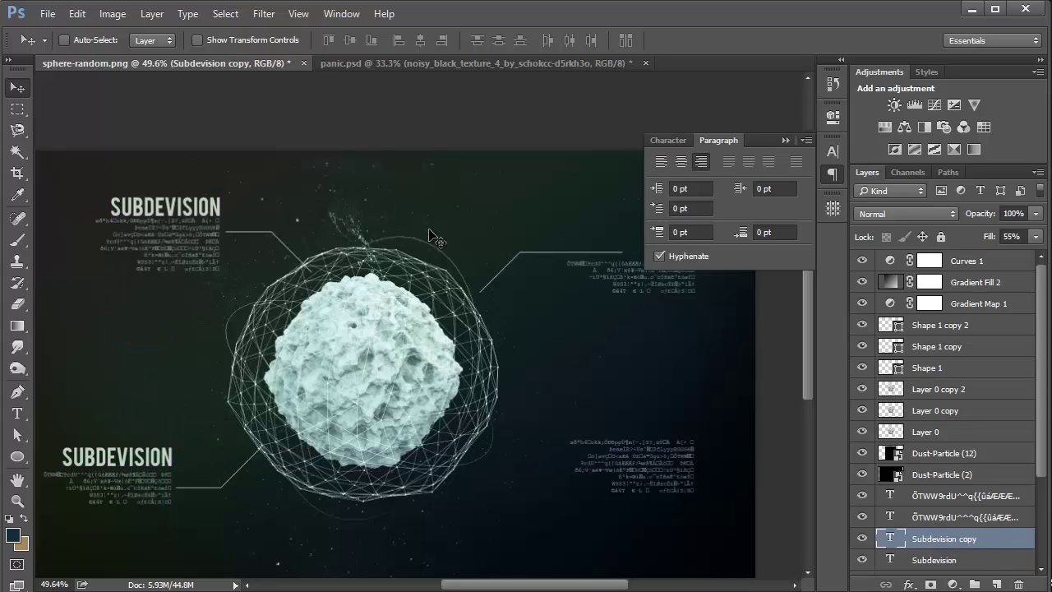
key(t)
key(Return)
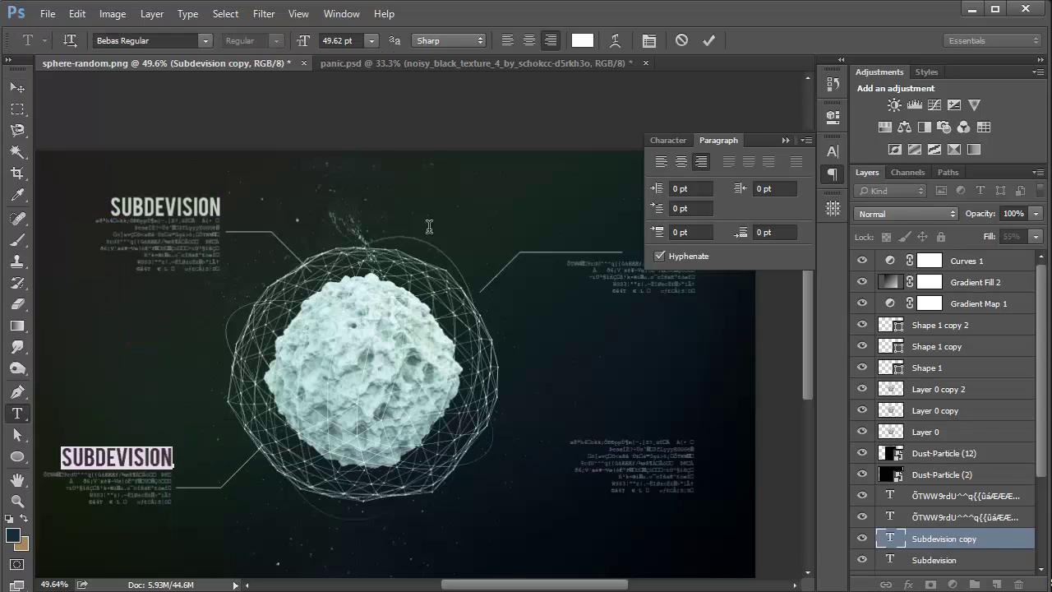
text(P)
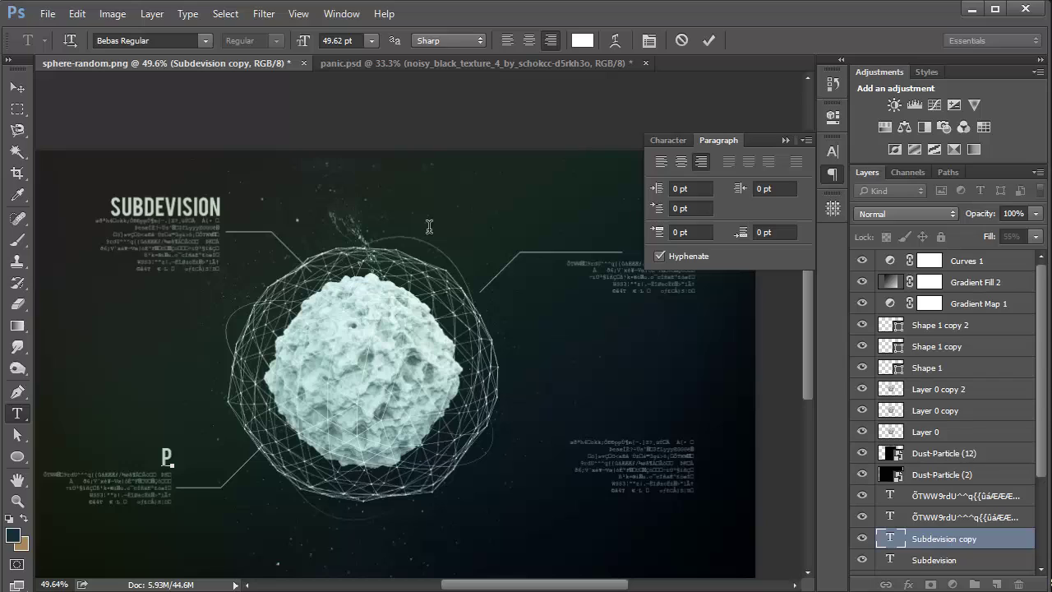
text(OSITION)
key(ctrl+Return)
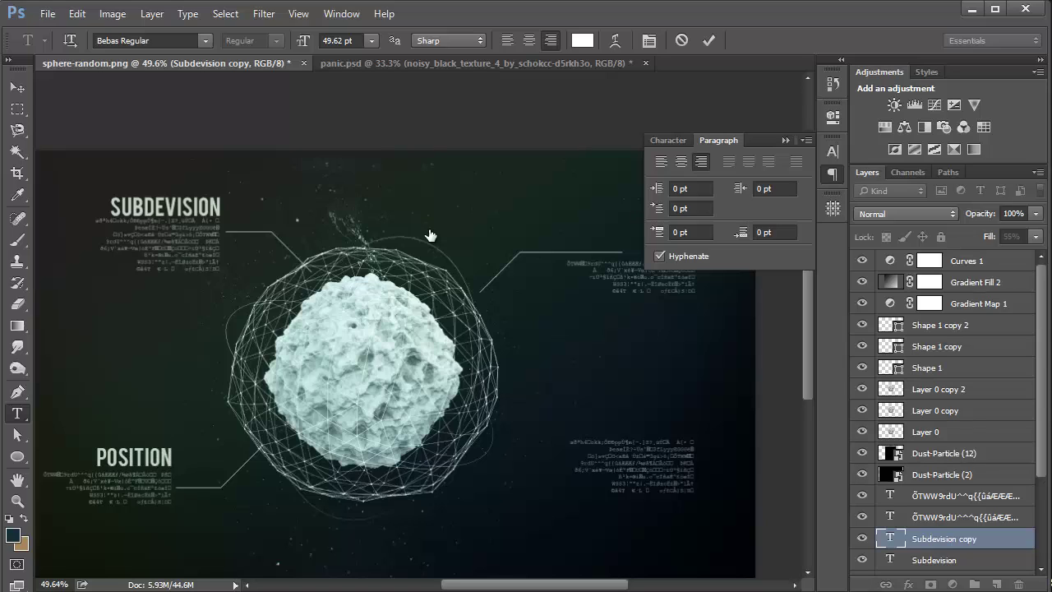
Duplicate the Position heading above the upper-right text block and collapse the paragraph settings covering it.
key(v)
mouse_move(142, 456)
mouse_down()
mouse_move(437, 253)
mouse_move(631, 224)
mouse_move(627, 248)
mouse_up()
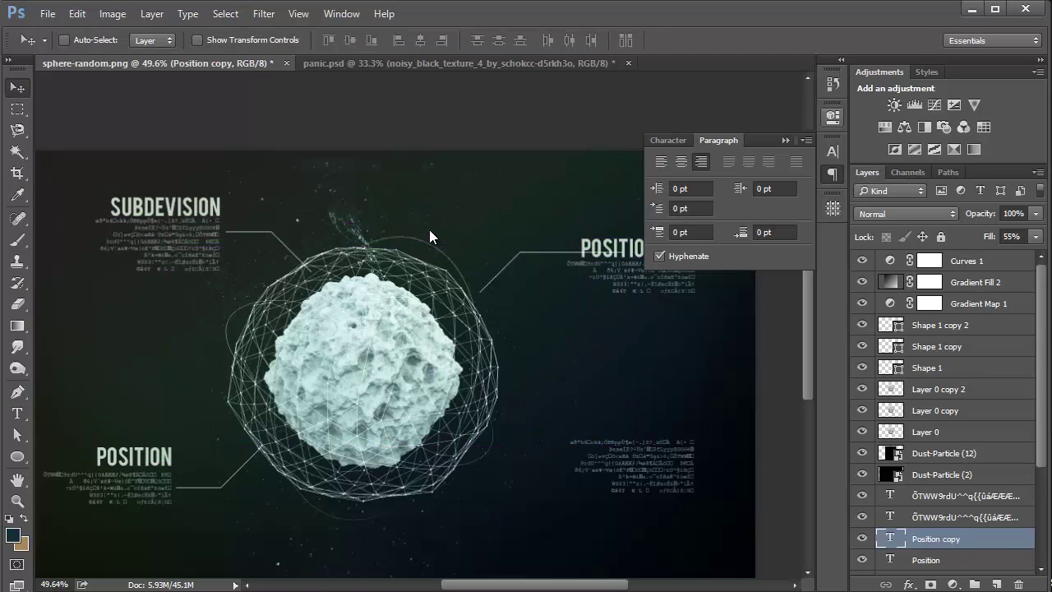
click(786, 141)
mouse_move(430, 236)
mouse_down()
mouse_move(479, 234)
mouse_move(430, 237)
mouse_up()
Change the upper-right heading's wording to "Random" and align it with the right edge of the text below.
key(t)
key(Return)
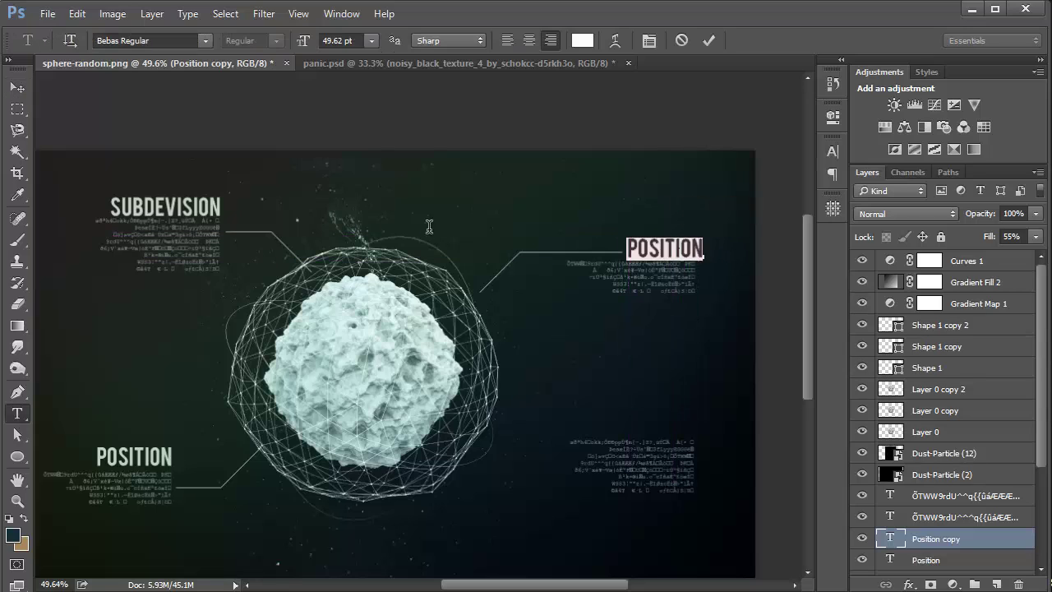
text(RAA)
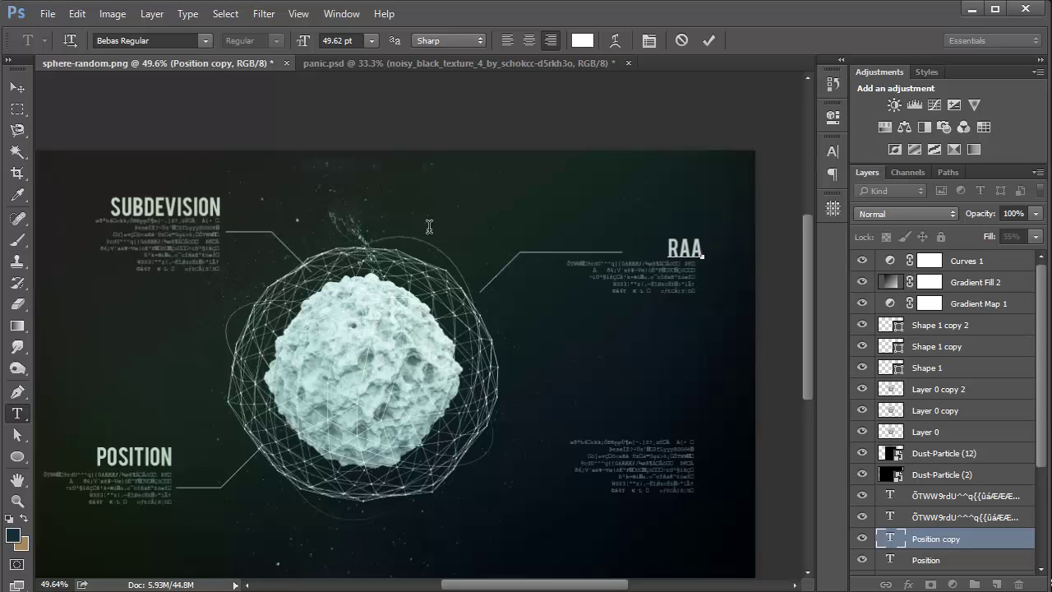
key(BackSpace)
text(NDOM)
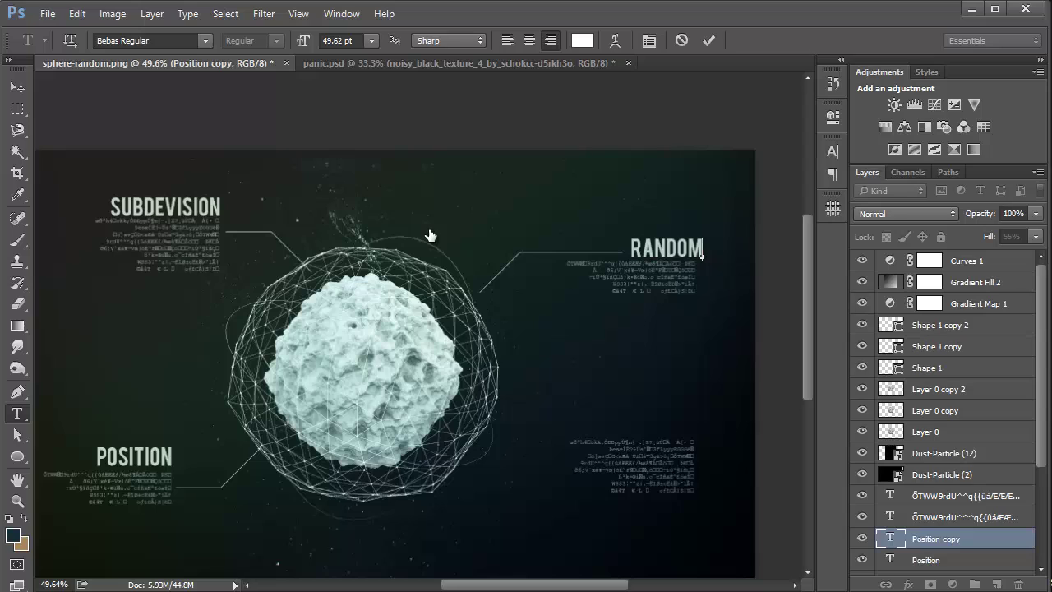
key(ctrl+Return)
key(v)
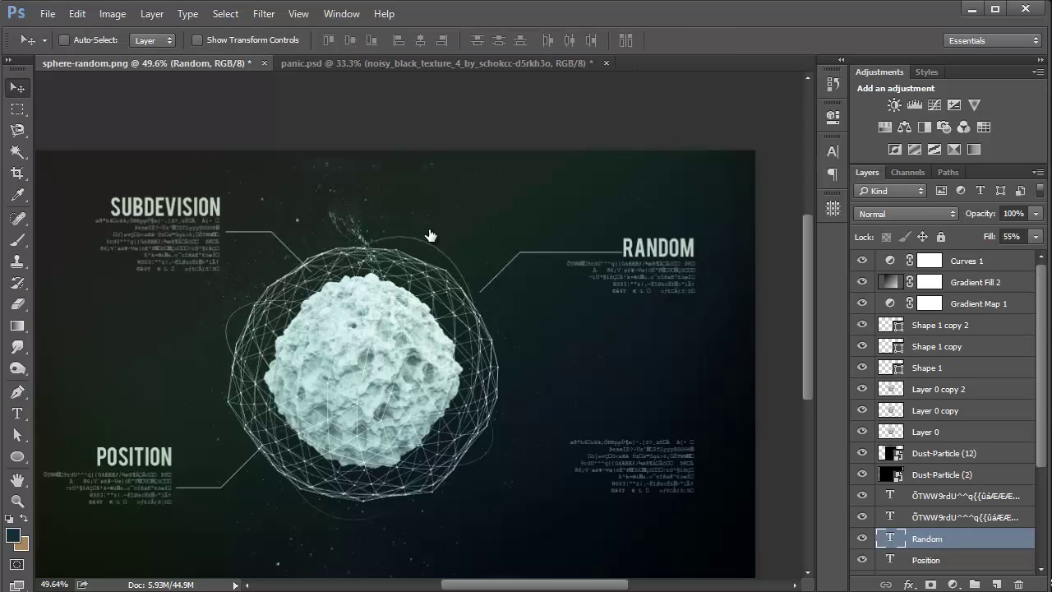
key(Right)
key(Right)
key(Right)
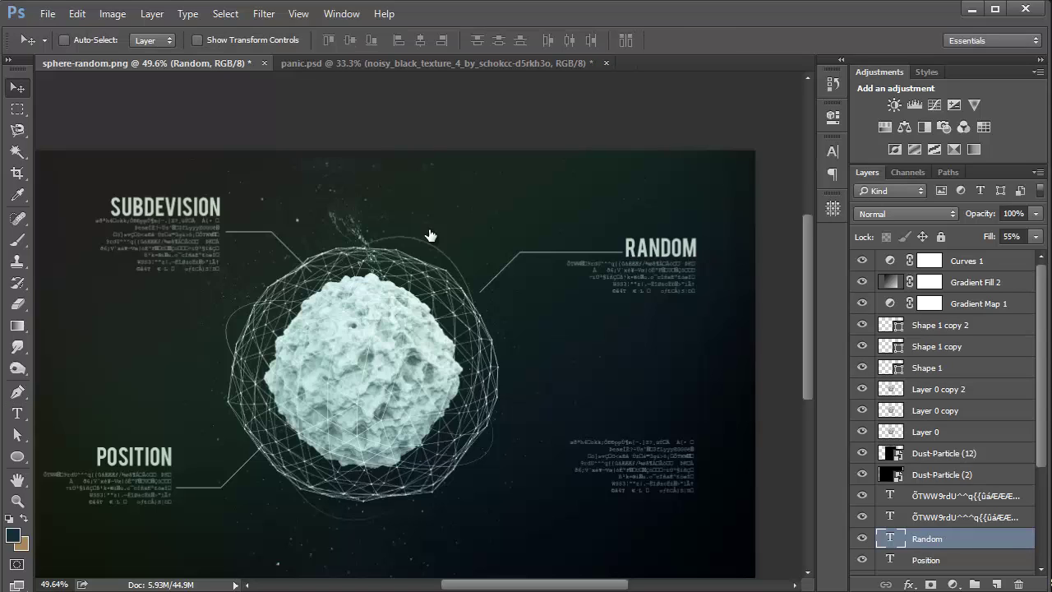
Duplicate the Random heading above the lower-right text block and change the copy's wording to "COOL".
mouse_move(679, 249)
mouse_down()
mouse_move(647, 380)
mouse_move(607, 422)
mouse_up()
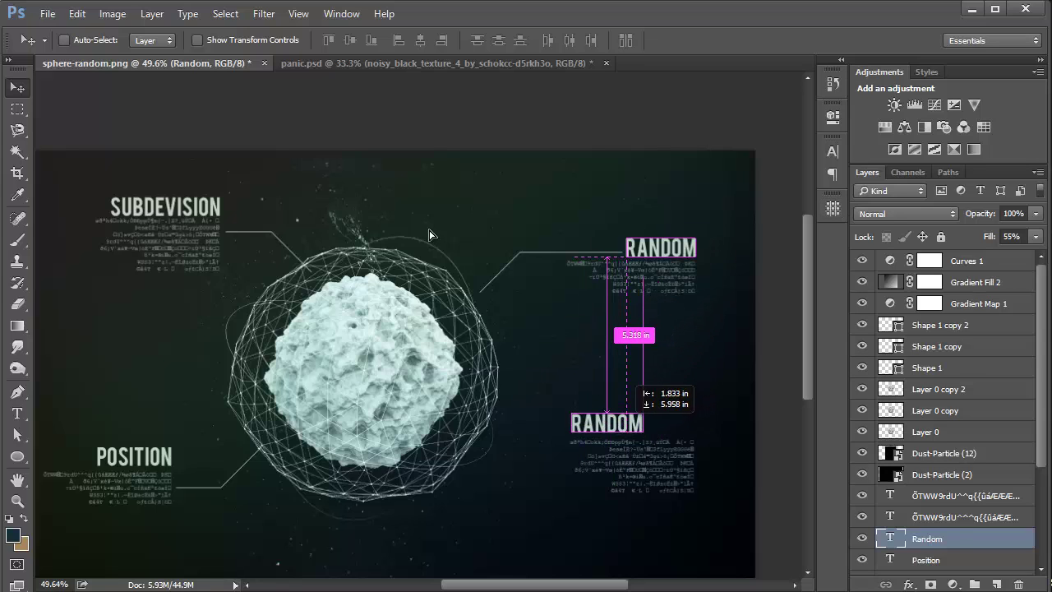
drag(429, 234, 435, 238)
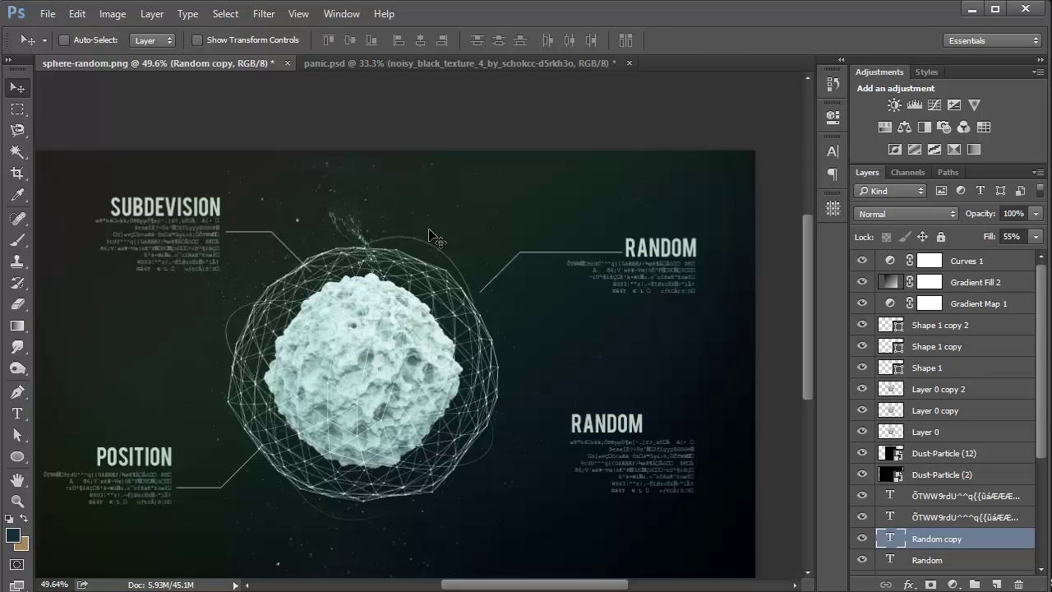
key(t)
key(Return)
key(Right)
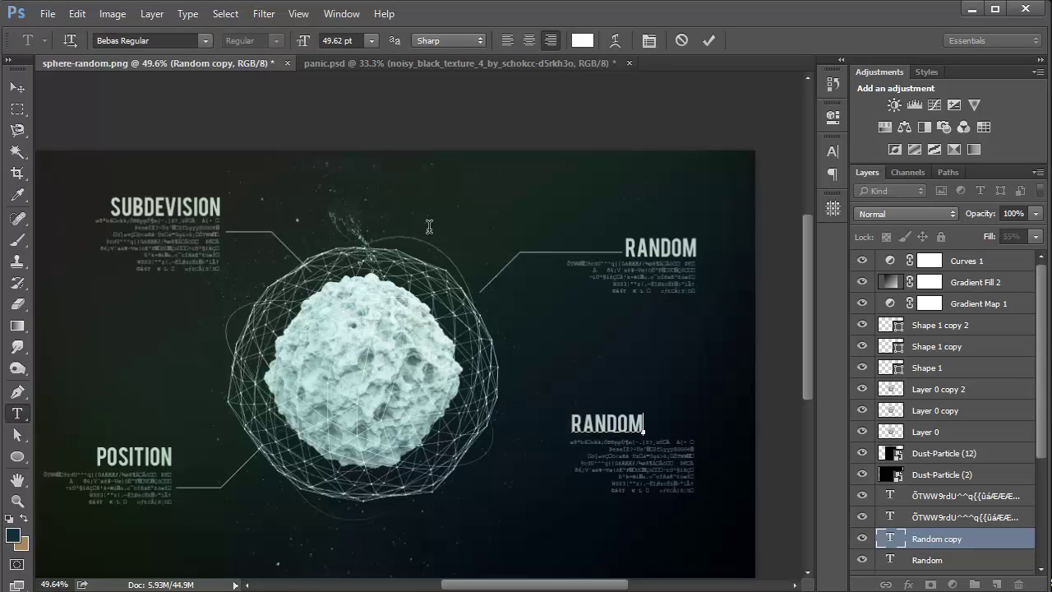
key(BackSpace)
key(BackSpace)
key(BackSpace)
key(BackSpace)
key(BackSpace)
key(BackSpace)
text(COOL)
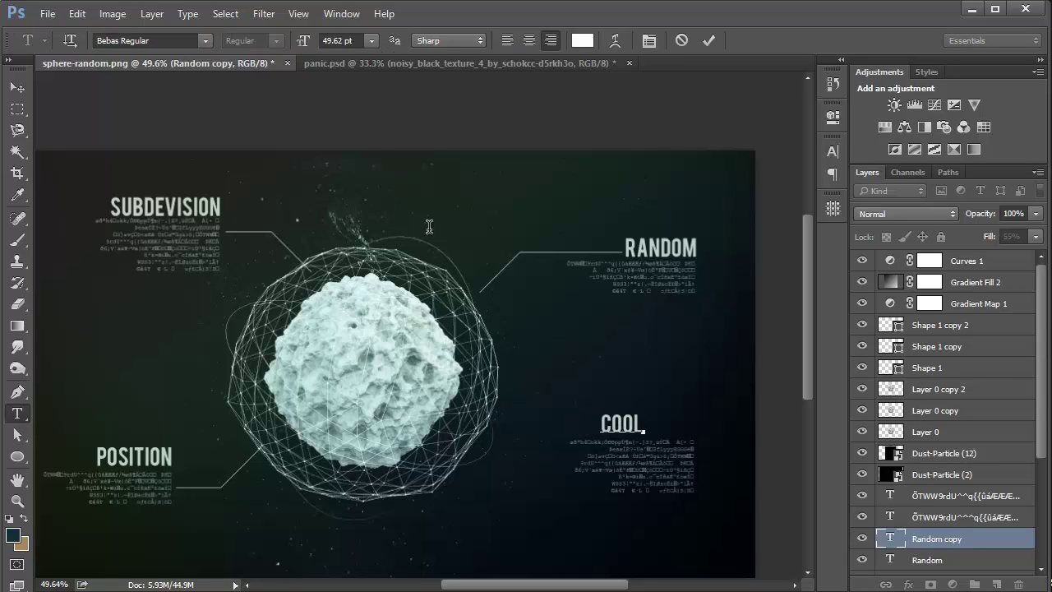
key(ctrl+Return)
key(ctrl+0)
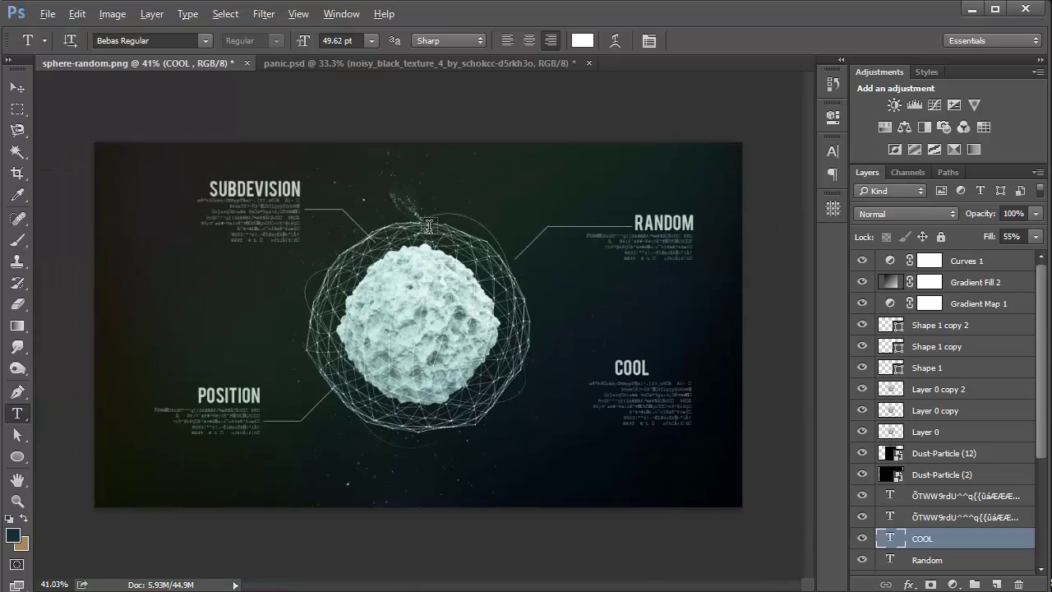
key(ctrl+minus)
Replace the wording of the lower-right COOL heading with "Driver".
key(alt)
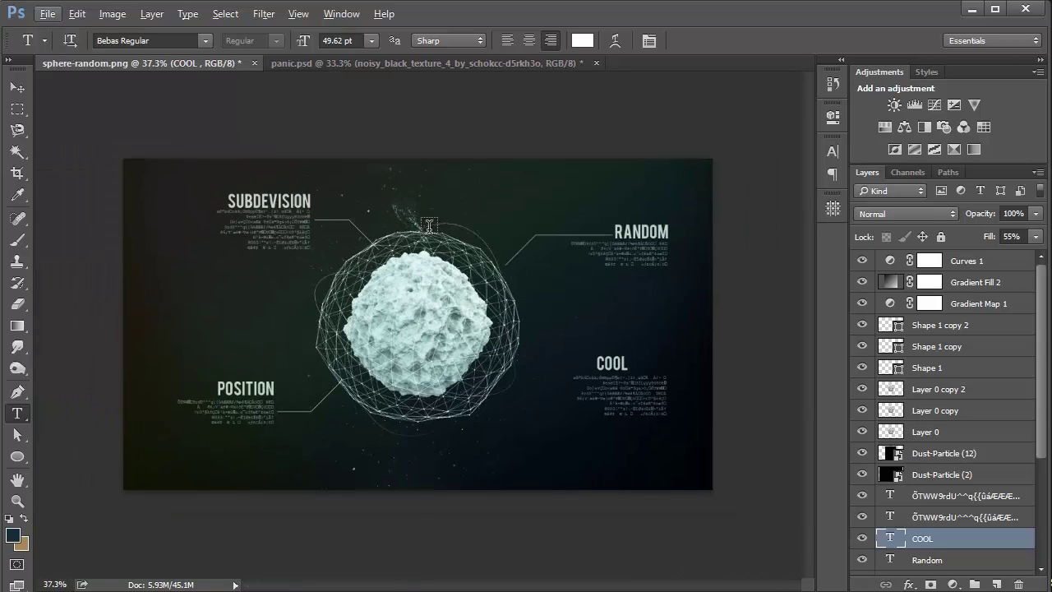
click(429, 226)
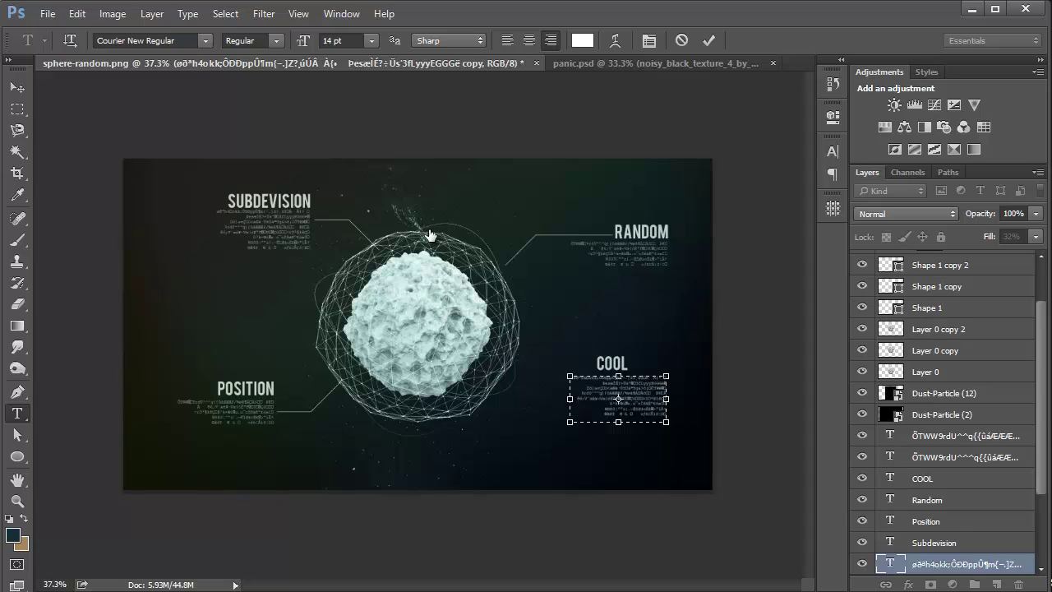
key(ctrl+Return)
click(429, 227)
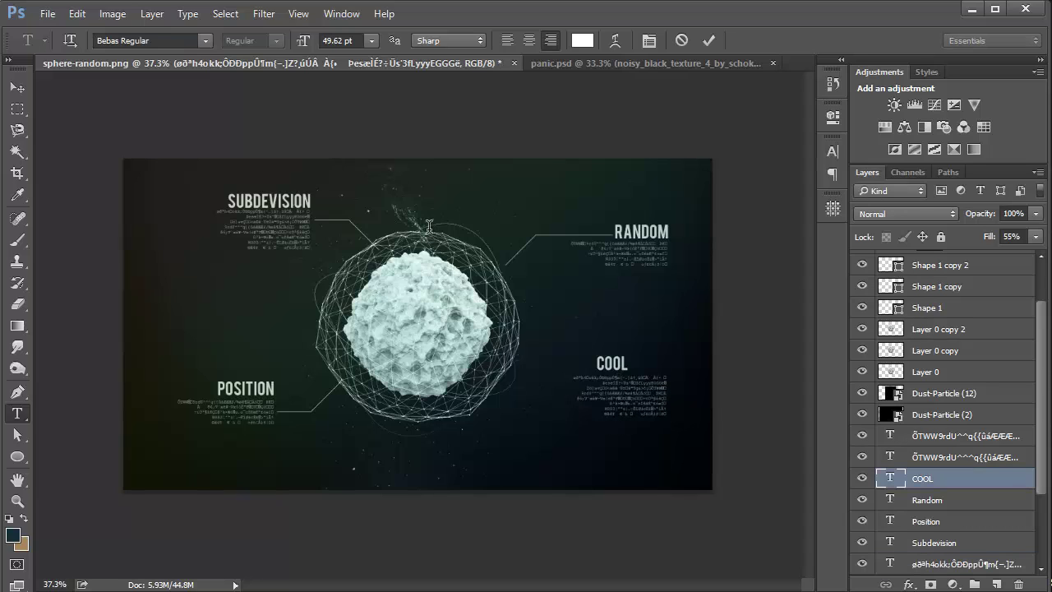
key(Return)
key(BackSpace)
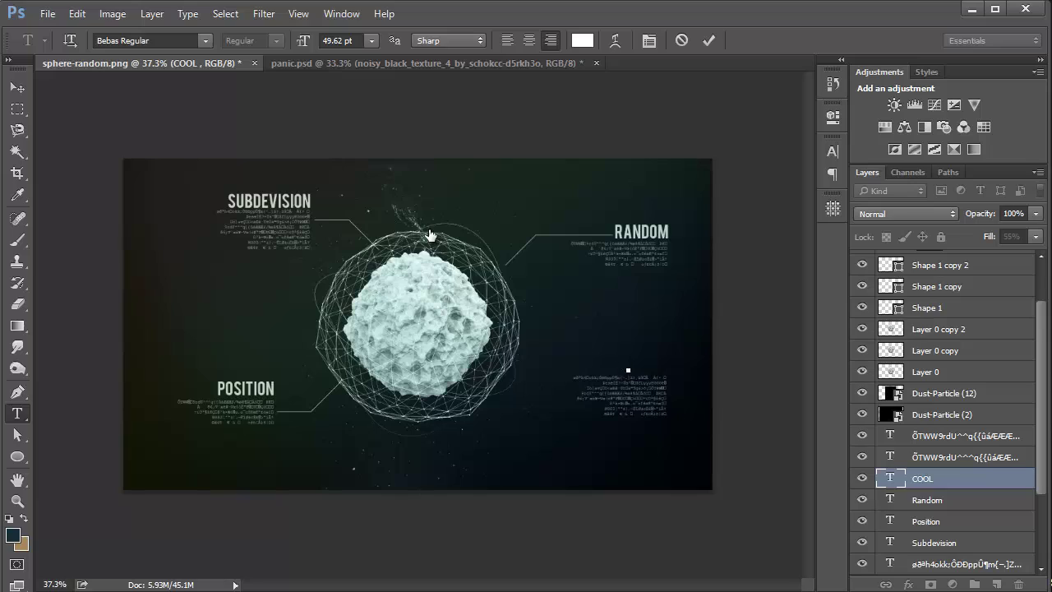
text(DRIVER)
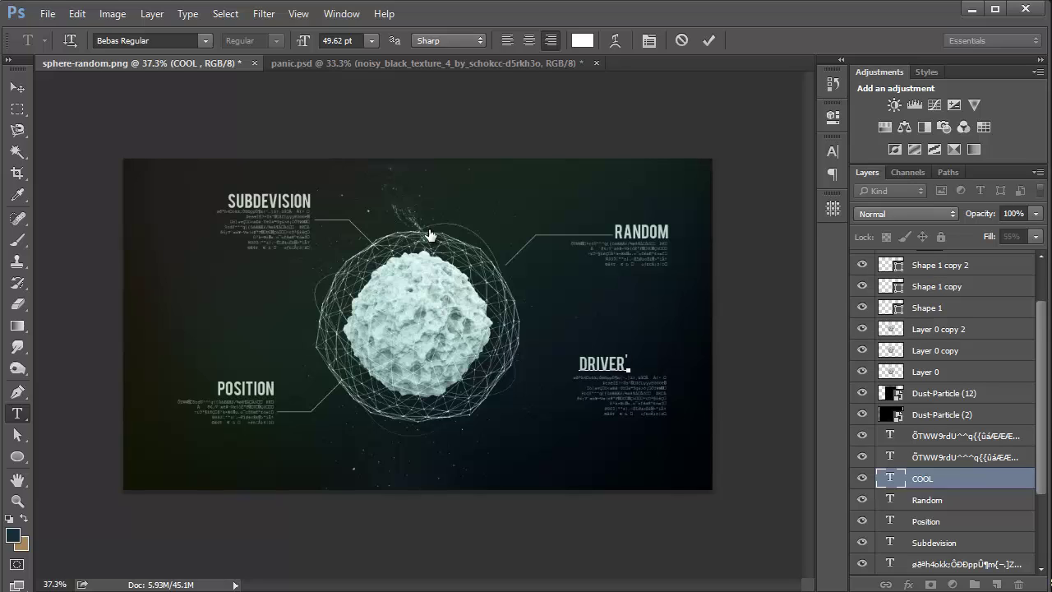
key(BackSpace)
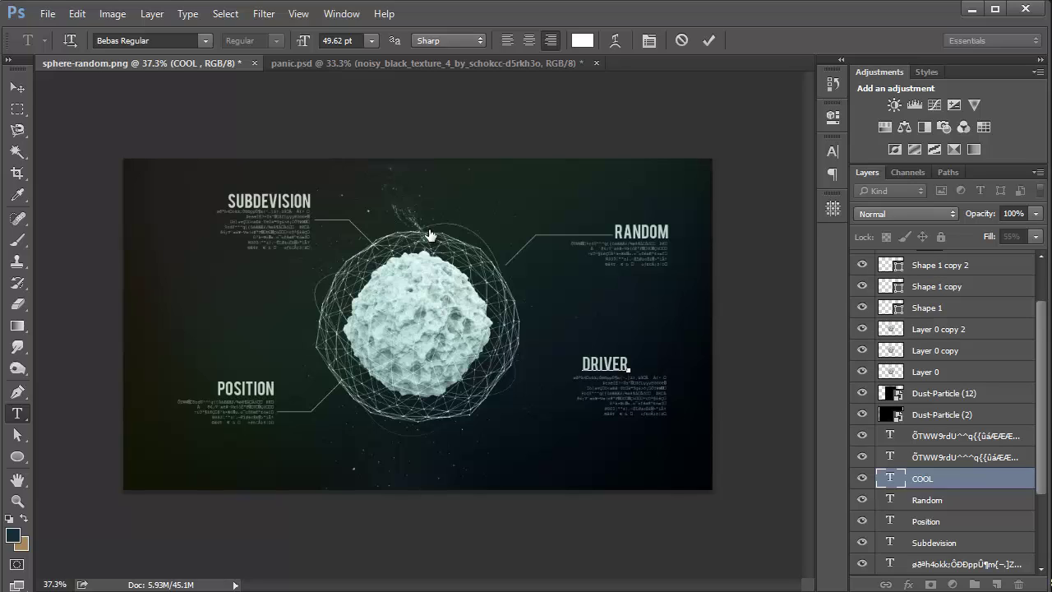
key(ctrl+Return)
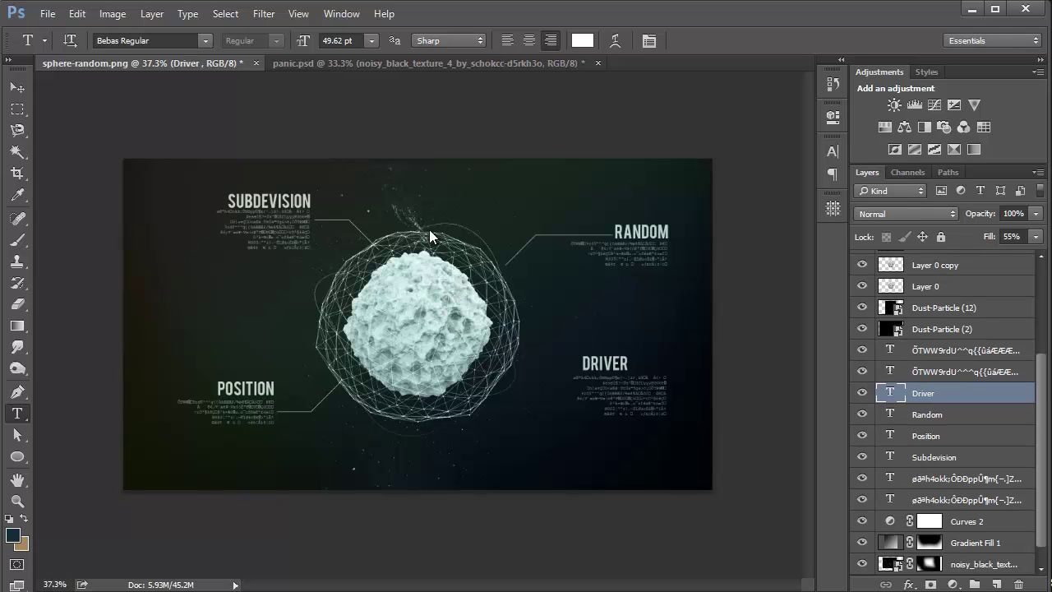
Add a Hue/Saturation adjustment above the Curves 1 layer and set its hue to -137.
click(967, 521)
scroll(945, 411, up, 6)
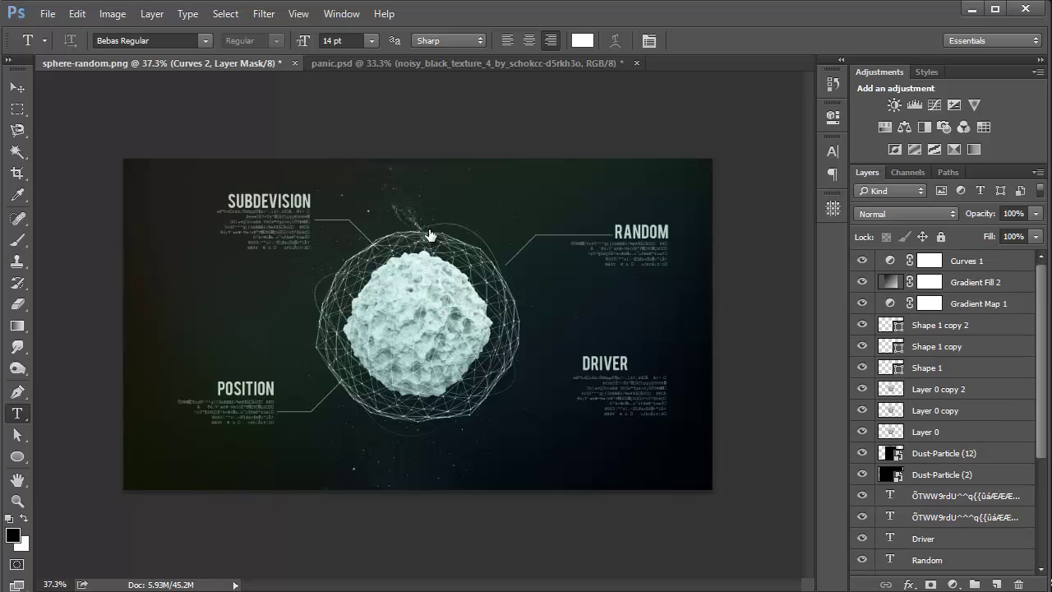
click(967, 261)
click(833, 117)
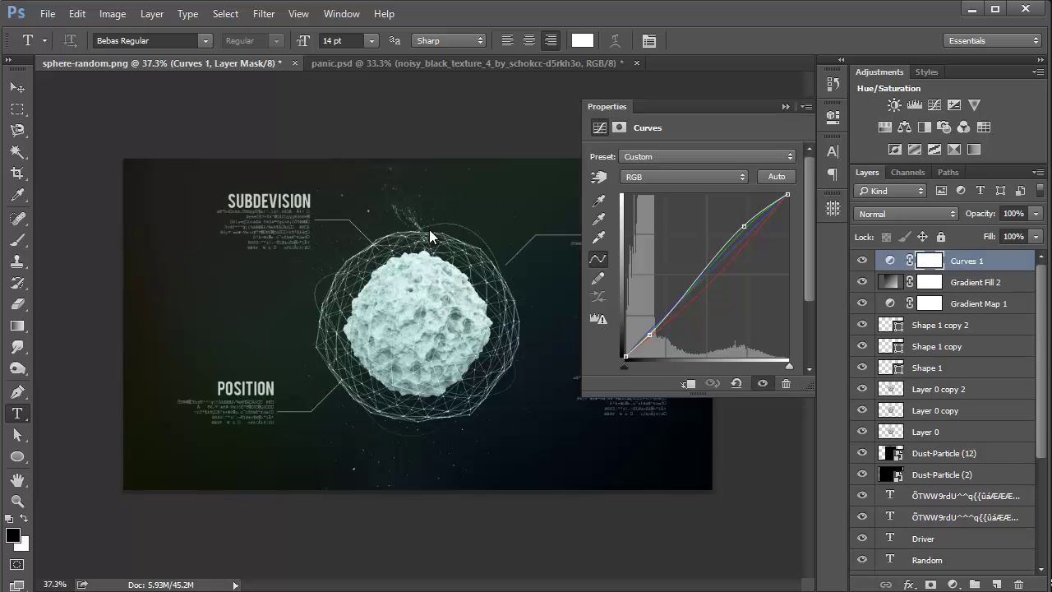
click(885, 126)
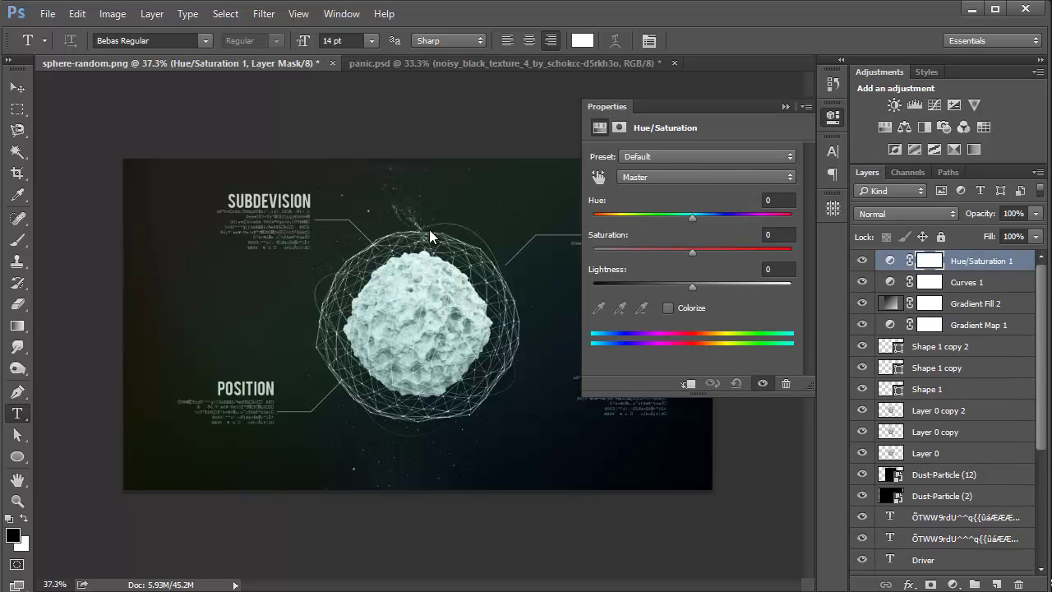
drag(692, 218, 610, 218)
key(Down)
key(Down)
key(Down)
key(Down)
key(Down)
key(Down)
key(Down)
key(Down)
key(Down)
key(Down)
key(Down)
key(Down)
key(Down)
key(Down)
key(Down)
key(Down)
key(Down)
key(Down)
key(Down)
key(Down)
Raise the Hue/Saturation adjustment's saturation to +40.
key(Tab)
key(Up)
key(Up)
key(Up)
key(Up)
key(Up)
key(Up)
key(Up)
key(Up)
key(Up)
key(Up)
key(Up)
key(Up)
key(Up)
key(Up)
key(Up)
key(Up)
key(Up)
key(Up)
key(Up)
key(Up)
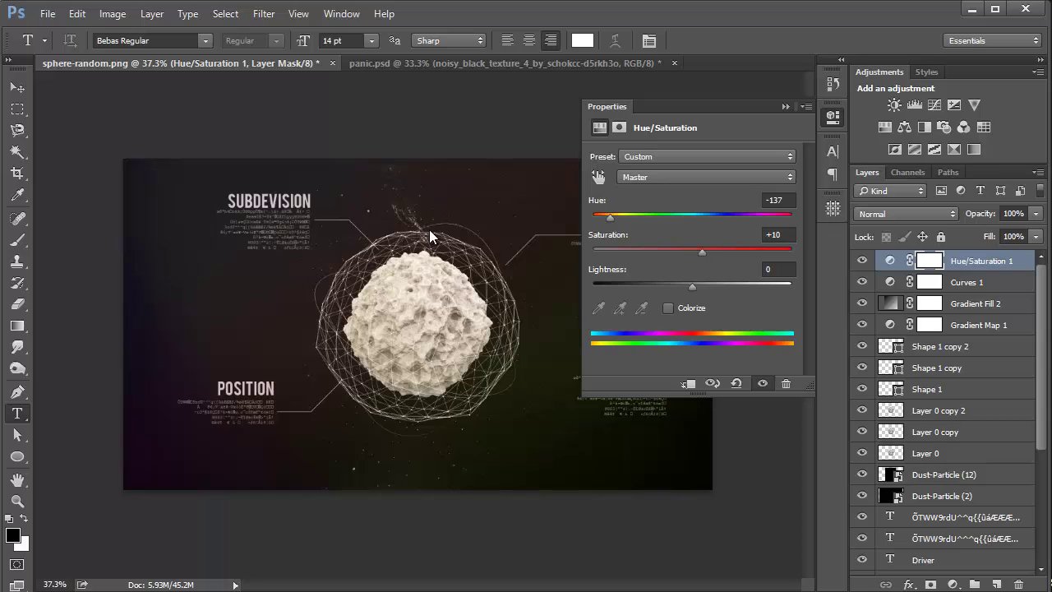
Try darker lightness values of -8 and -3 on the Hue/Saturation adjustment, returning the lightness to 0.
key(Tab)
key(Down)
key(Down)
key(Down)
key(Down)
key(Down)
key(Down)
key(Down)
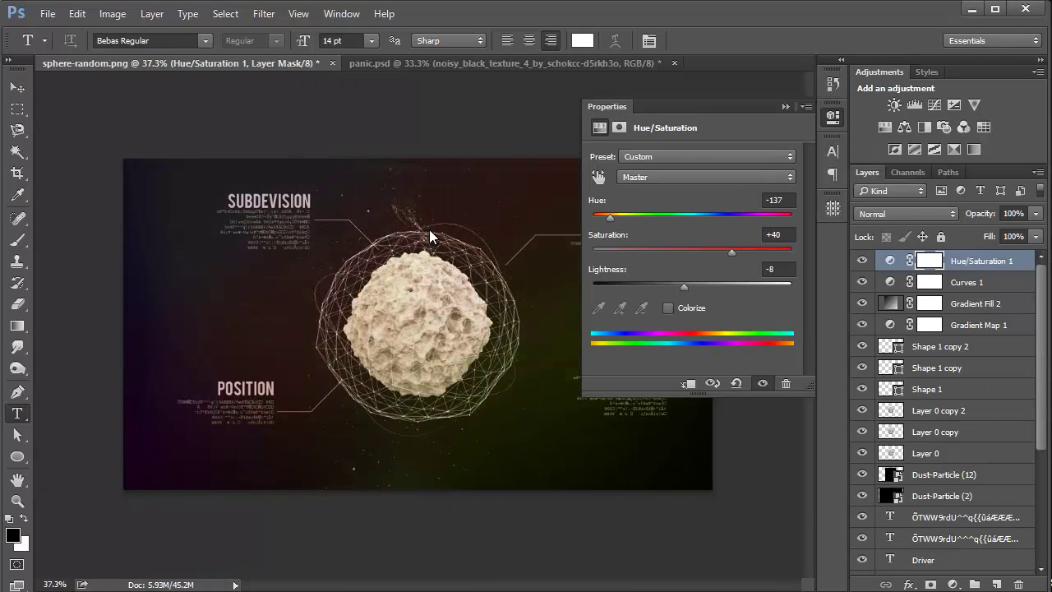
key(Up)
key(Up)
key(Up)
key(Up)
key(Up)
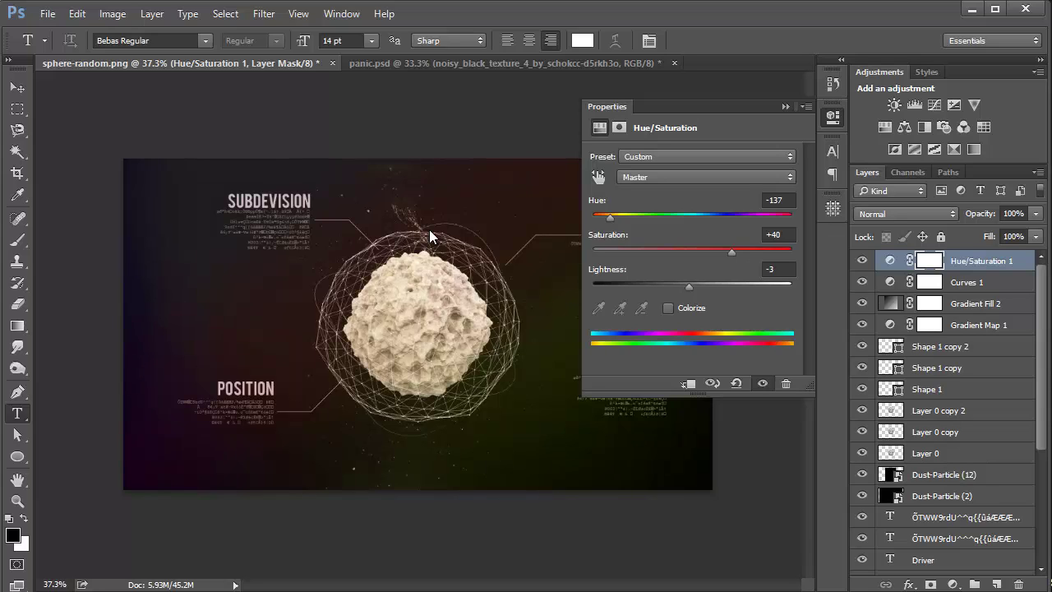
key(Right)
key(shift+Left)
text(0)
key(Return)
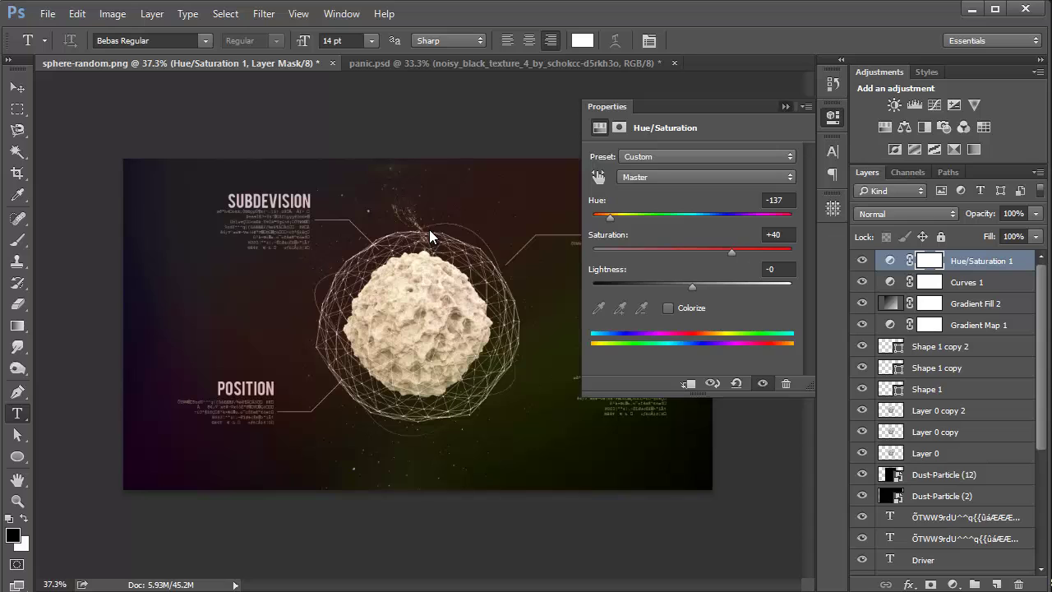
Collapse the adjustment settings, examine the artwork full screen fitted to the display, and compare it with the panic.psd reference.
click(430, 226)
key(f)
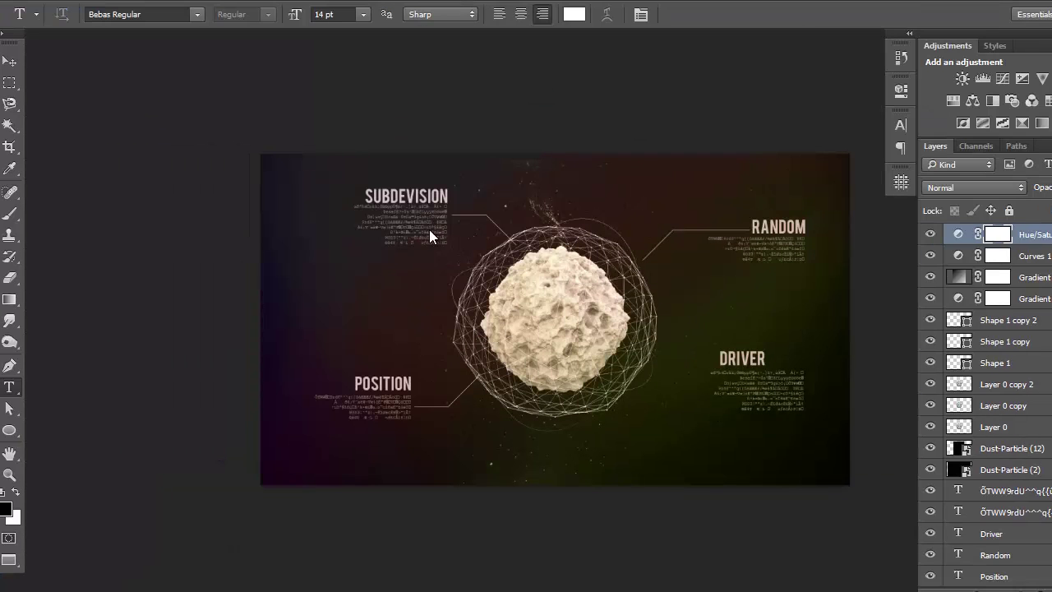
key(v)
key(f)
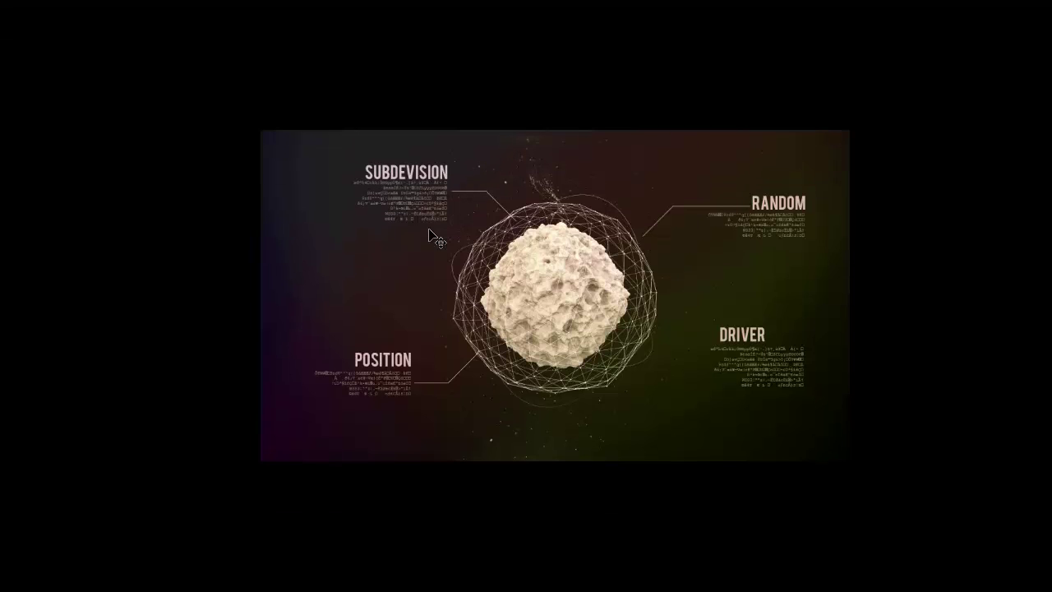
key(ctrl+0)
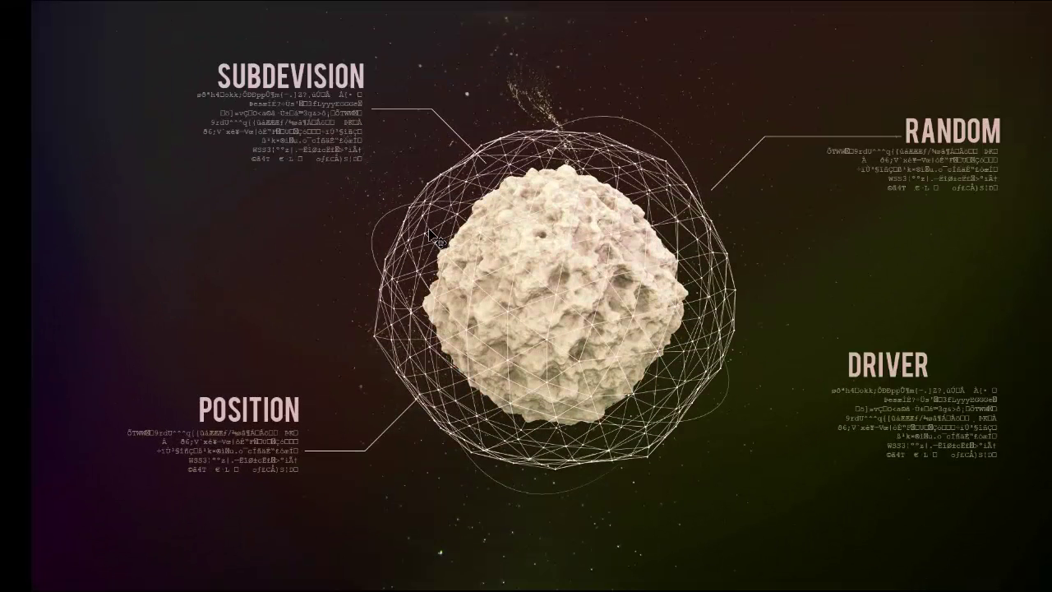
drag(429, 230, 392, 239)
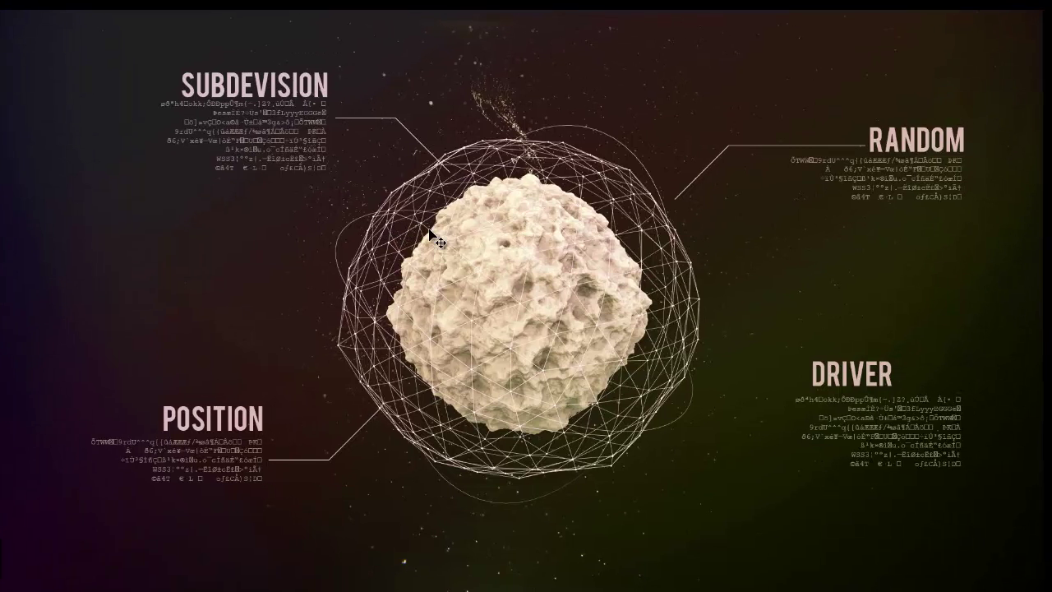
key(ctrl+Tab)
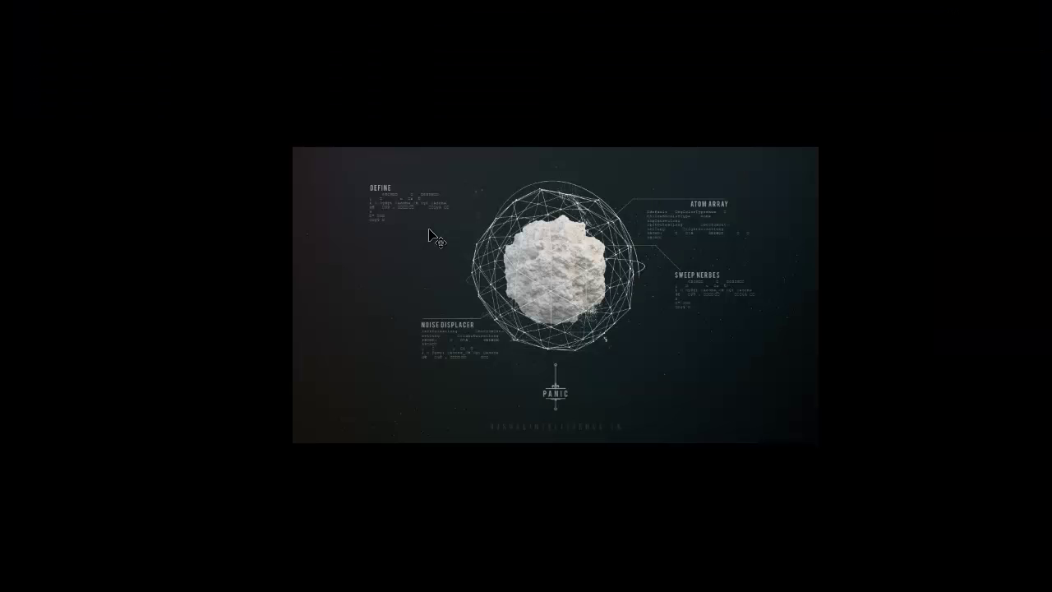
key(ctrl+Tab)
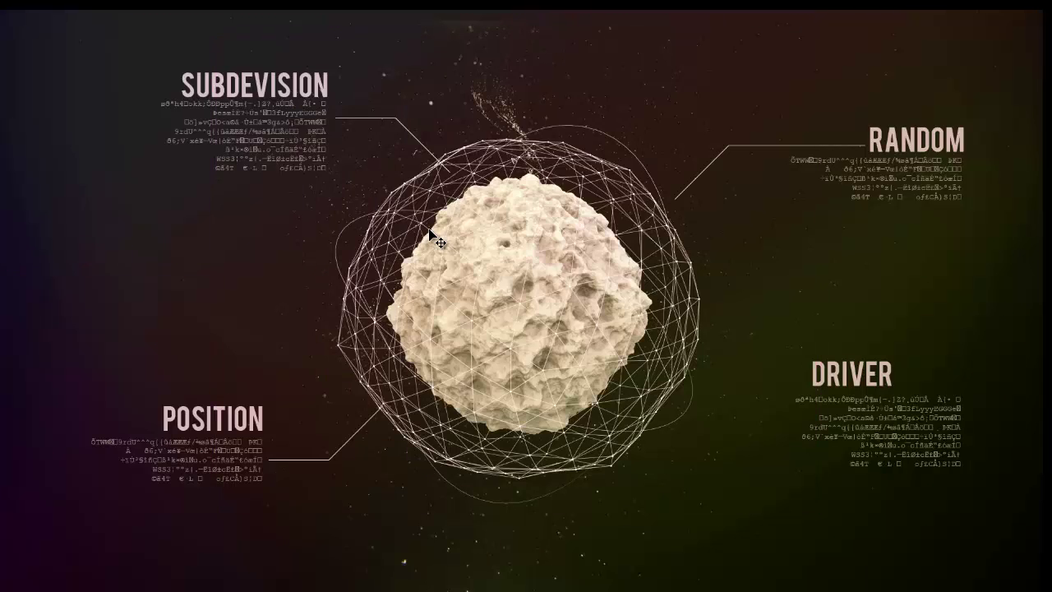